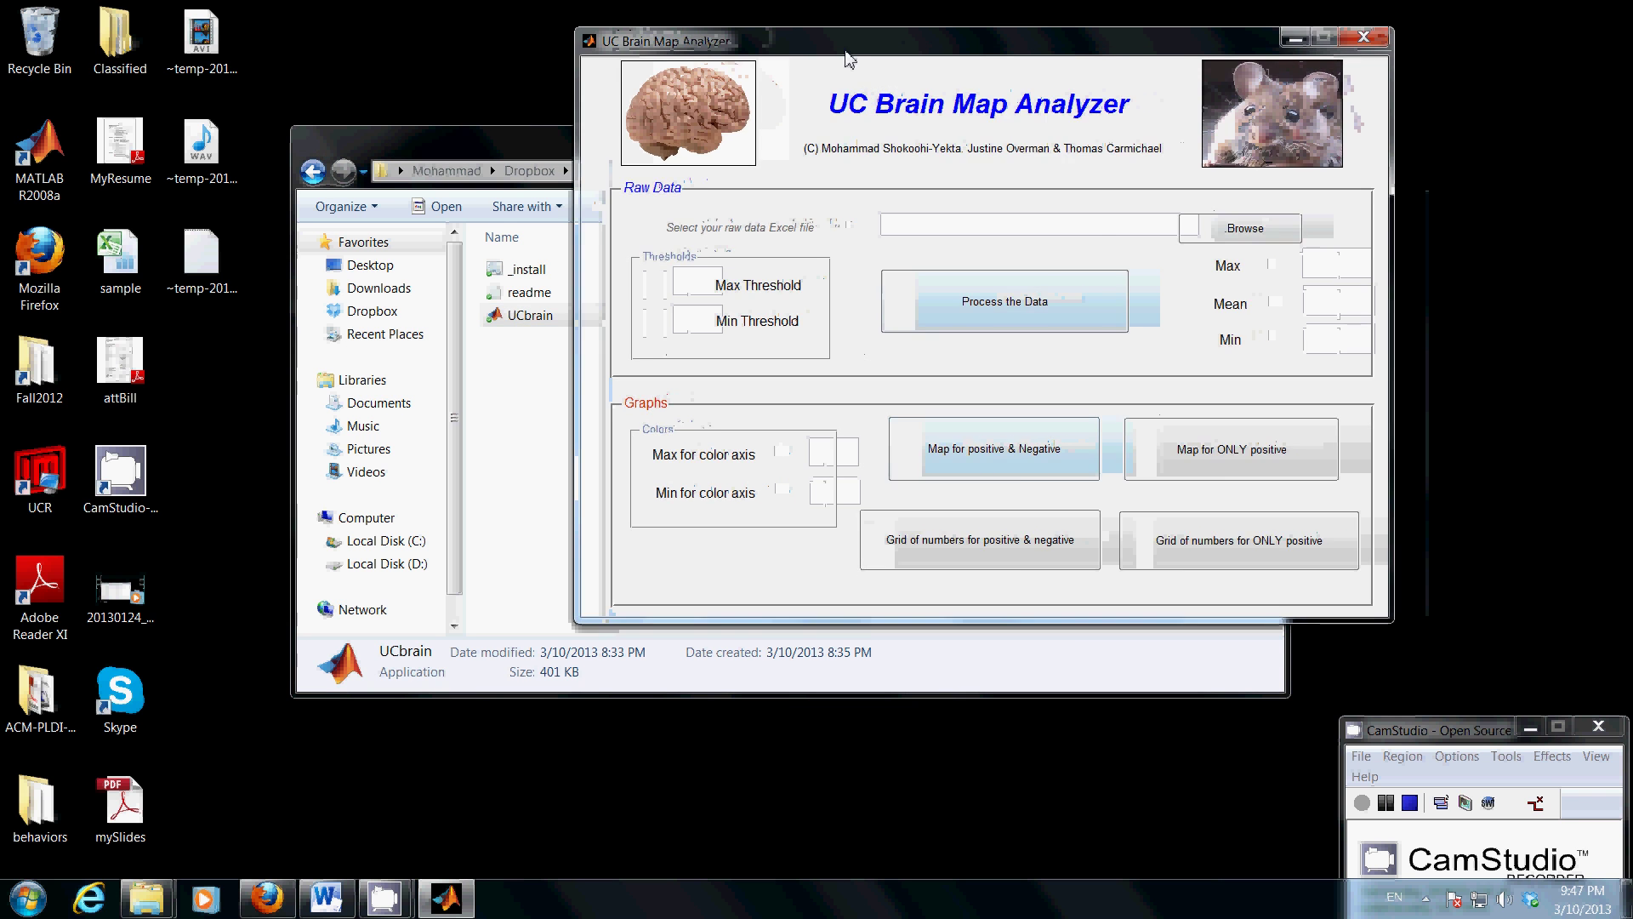
# - Load the raw data file Sensor 2-day0_1_1_trial_1 from the newData folder under UCLA and process it without thresholds
pyautogui.moveTo(920, 50); pyautogui.dragTo(581, 120)
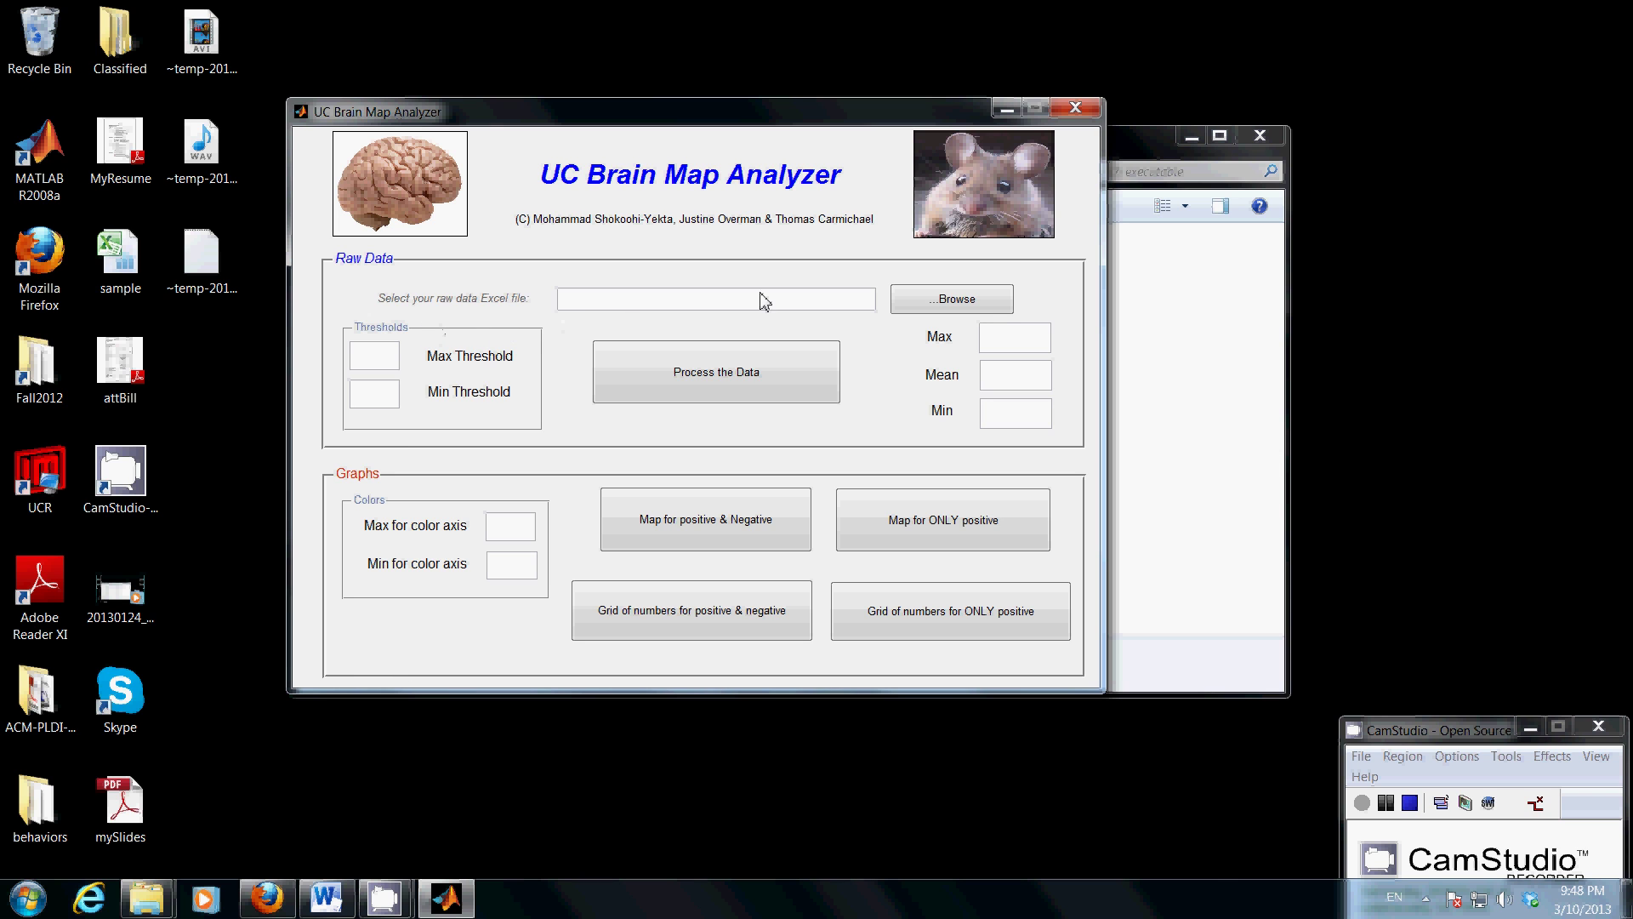
pyautogui.click(975, 309)
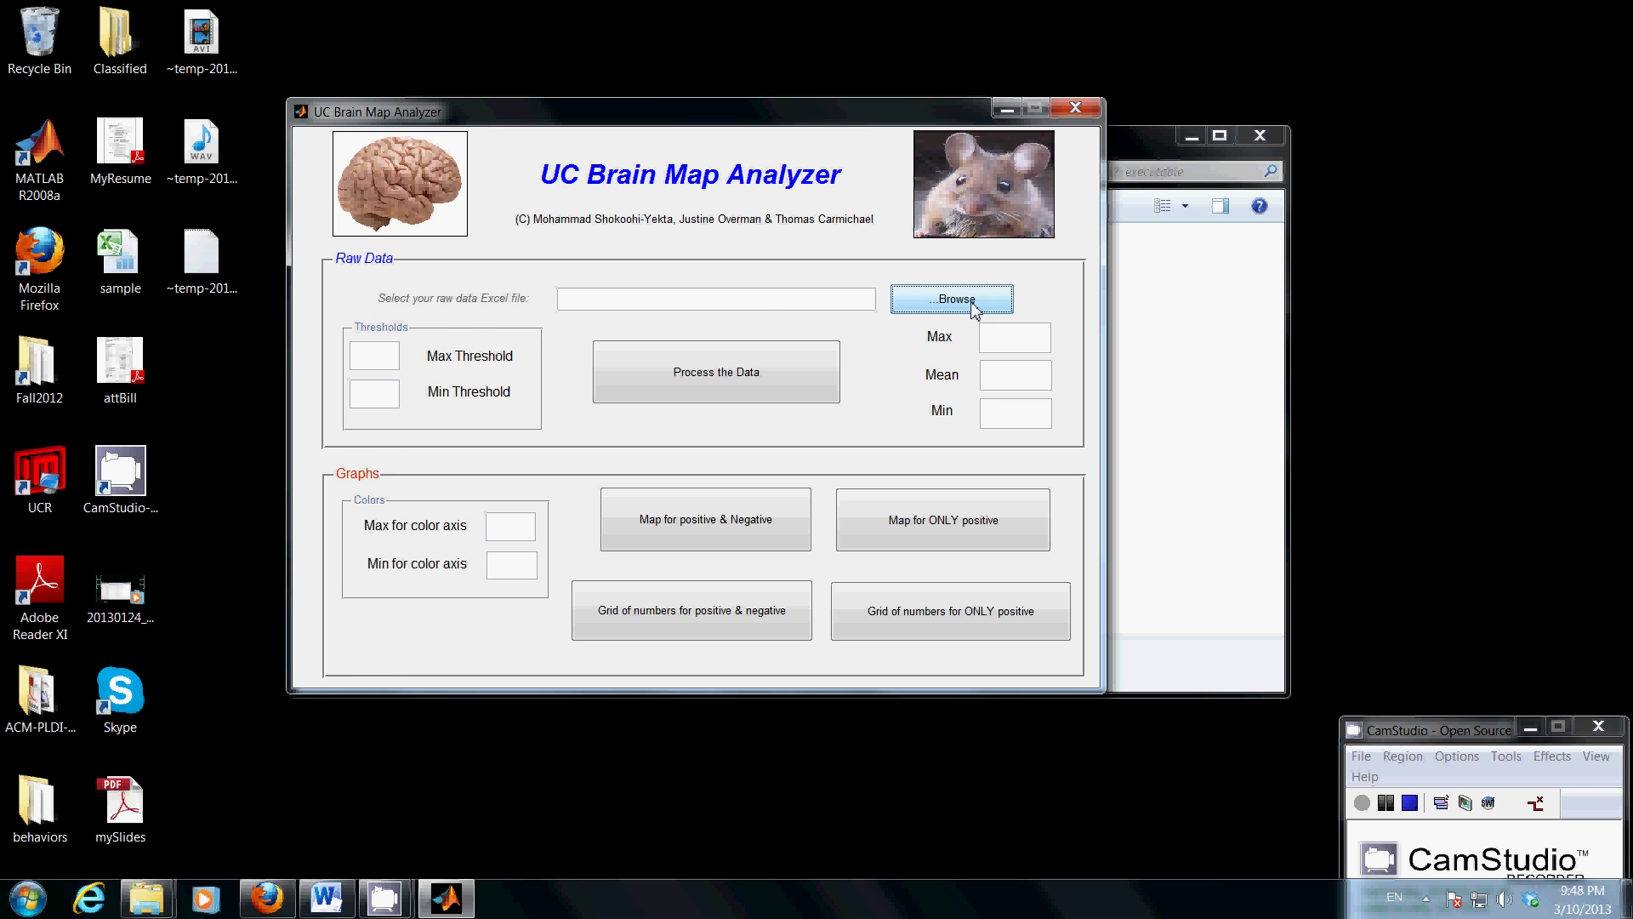
pyautogui.click(755, 179)
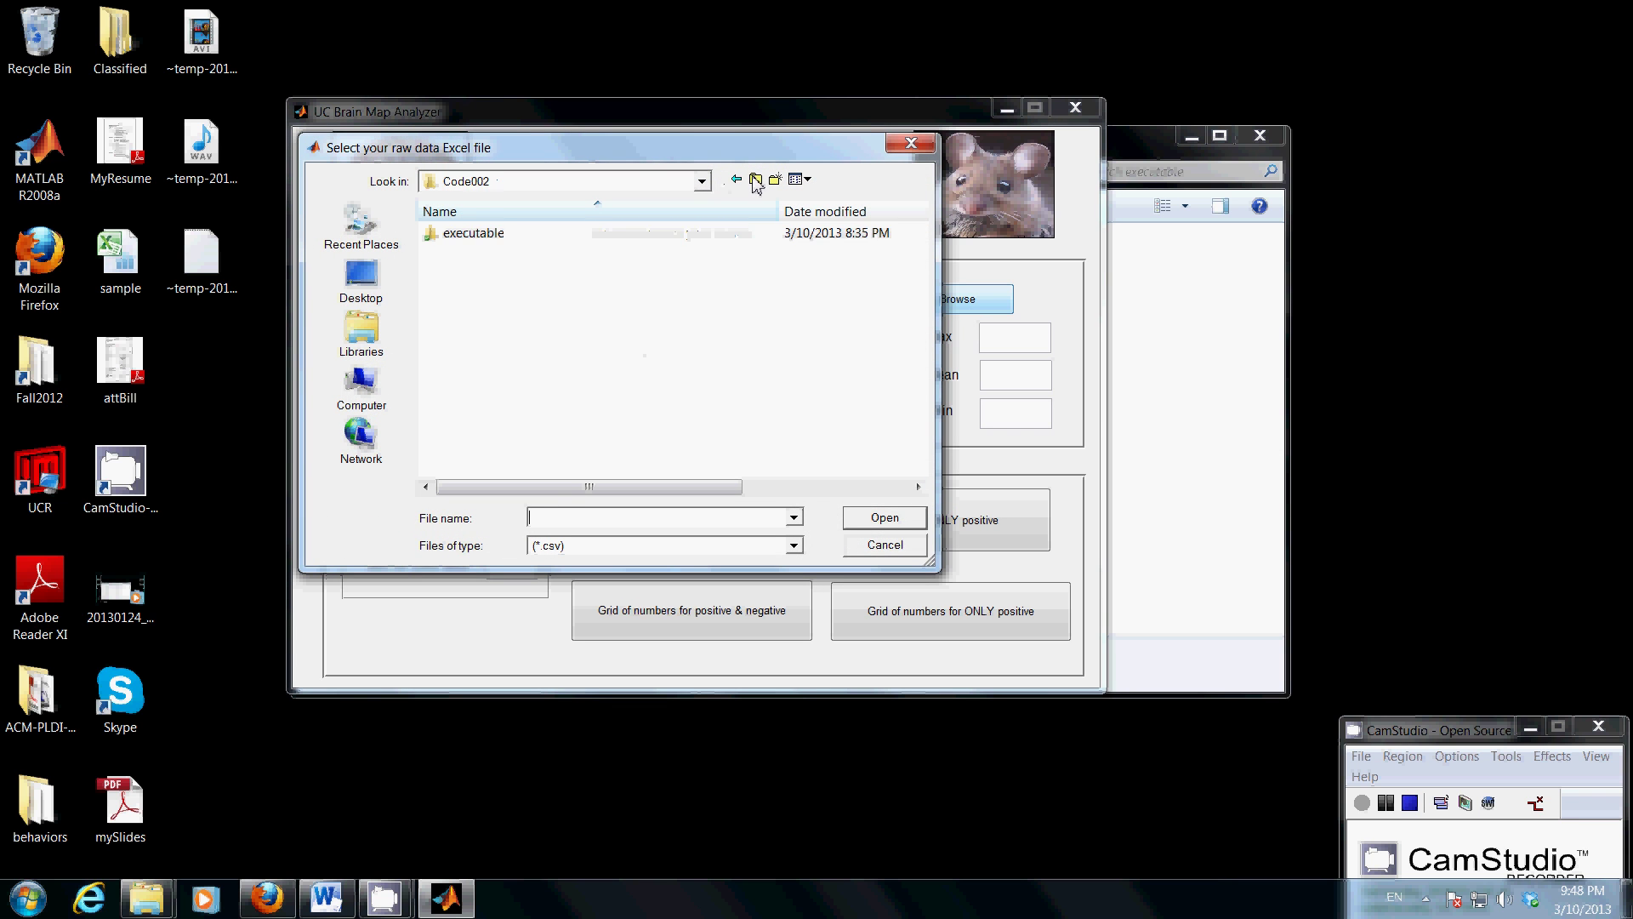
pyautogui.click(755, 180)
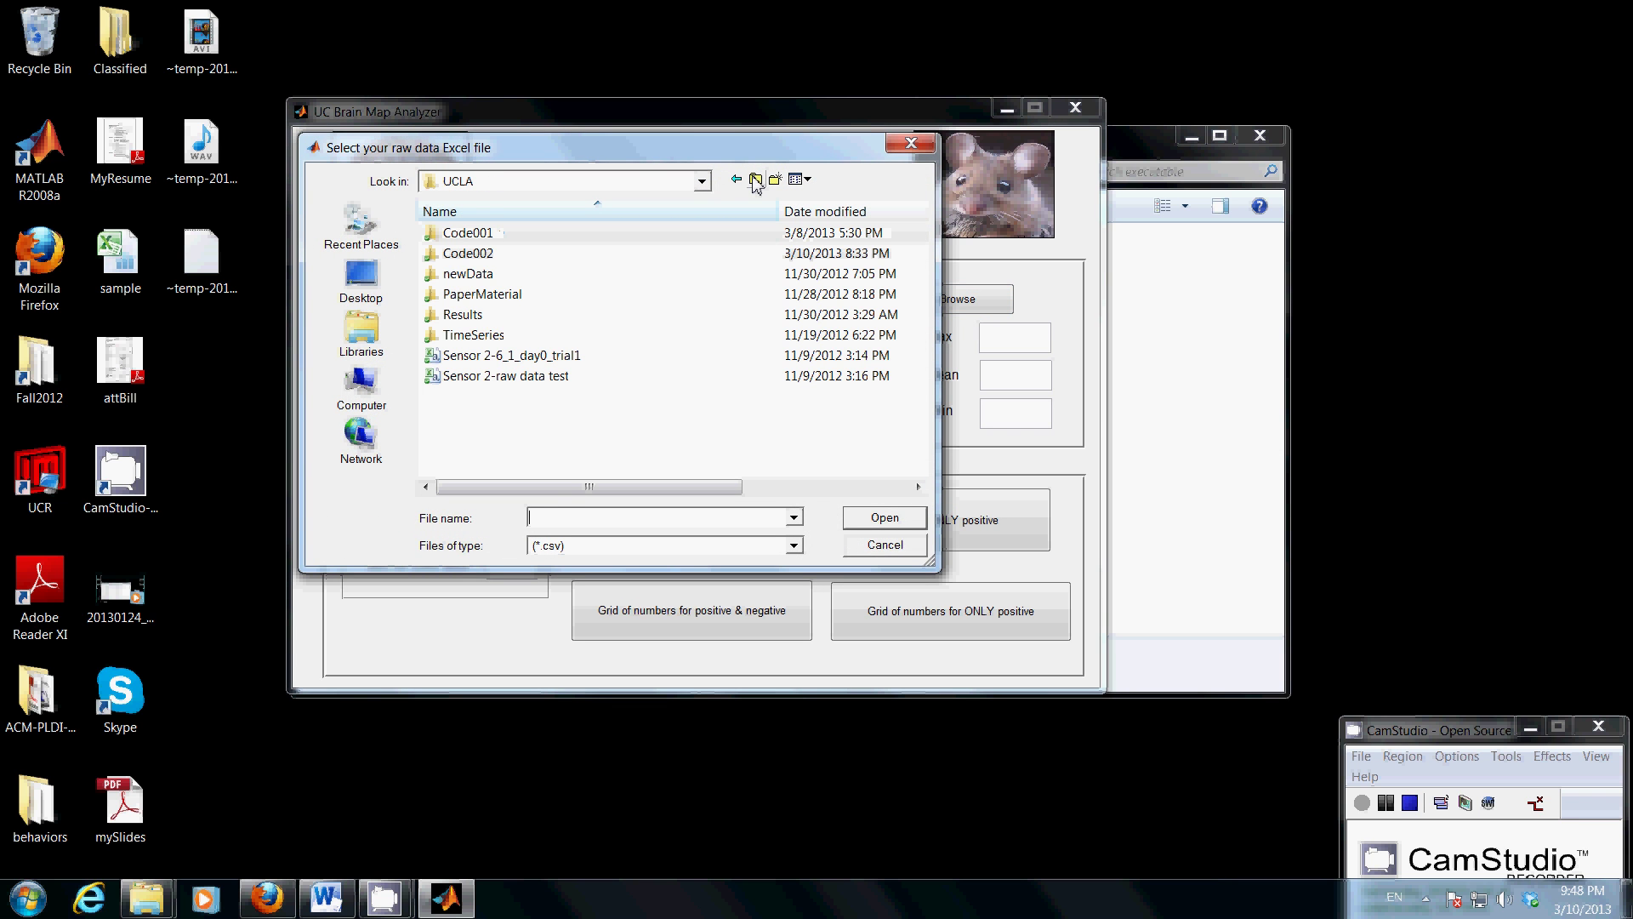
pyautogui.doubleClick(469, 274)
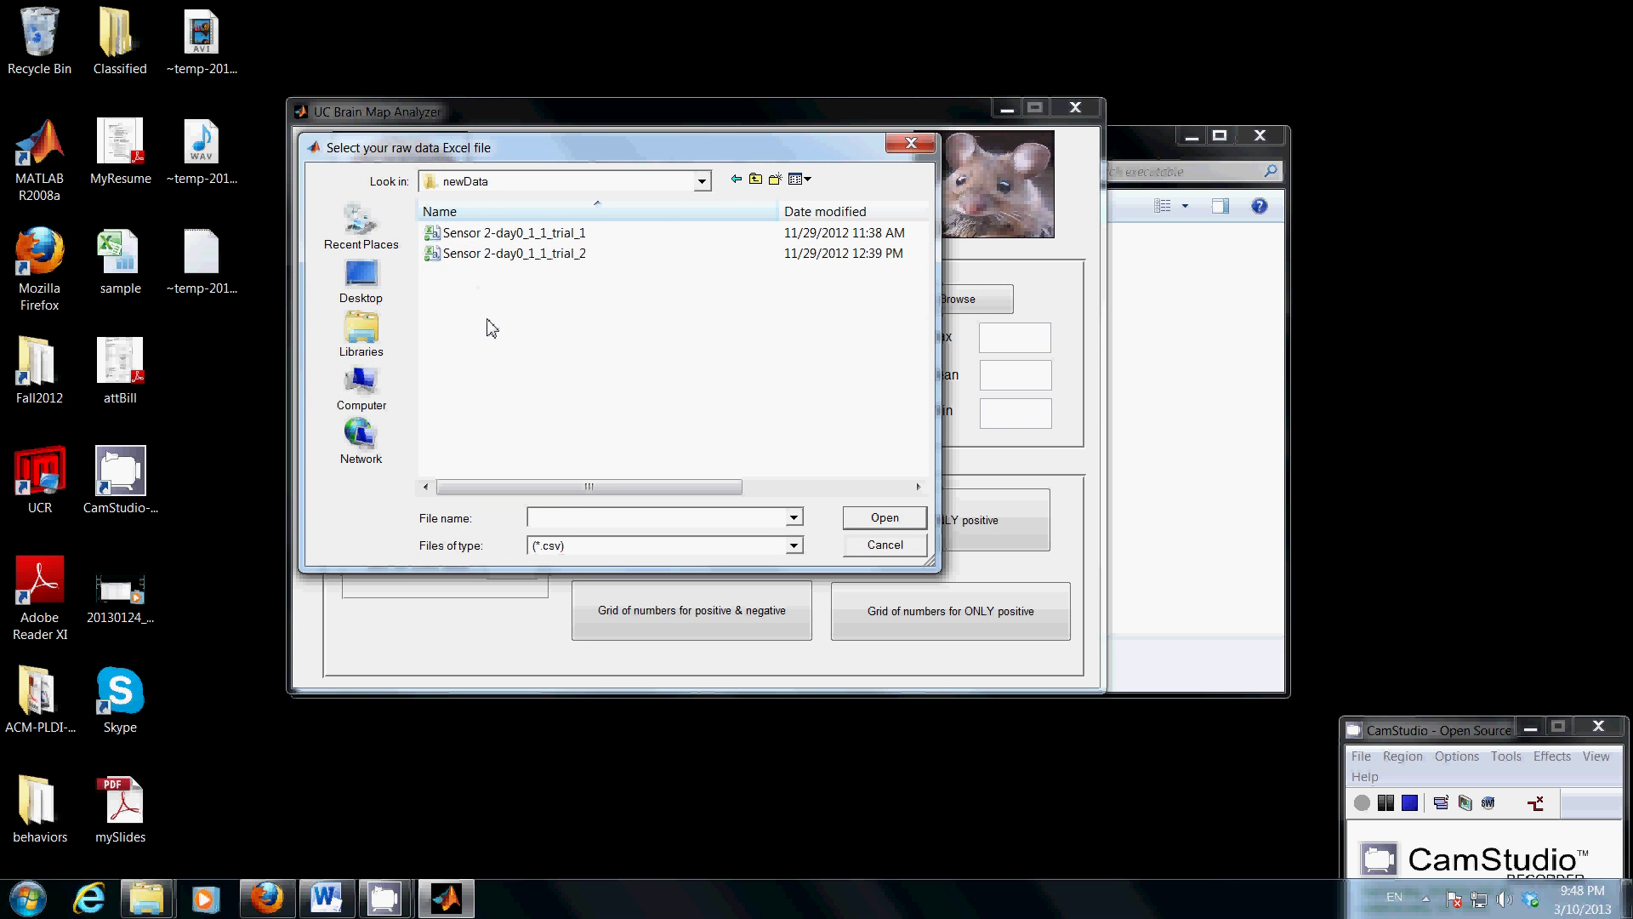
pyautogui.click(517, 235)
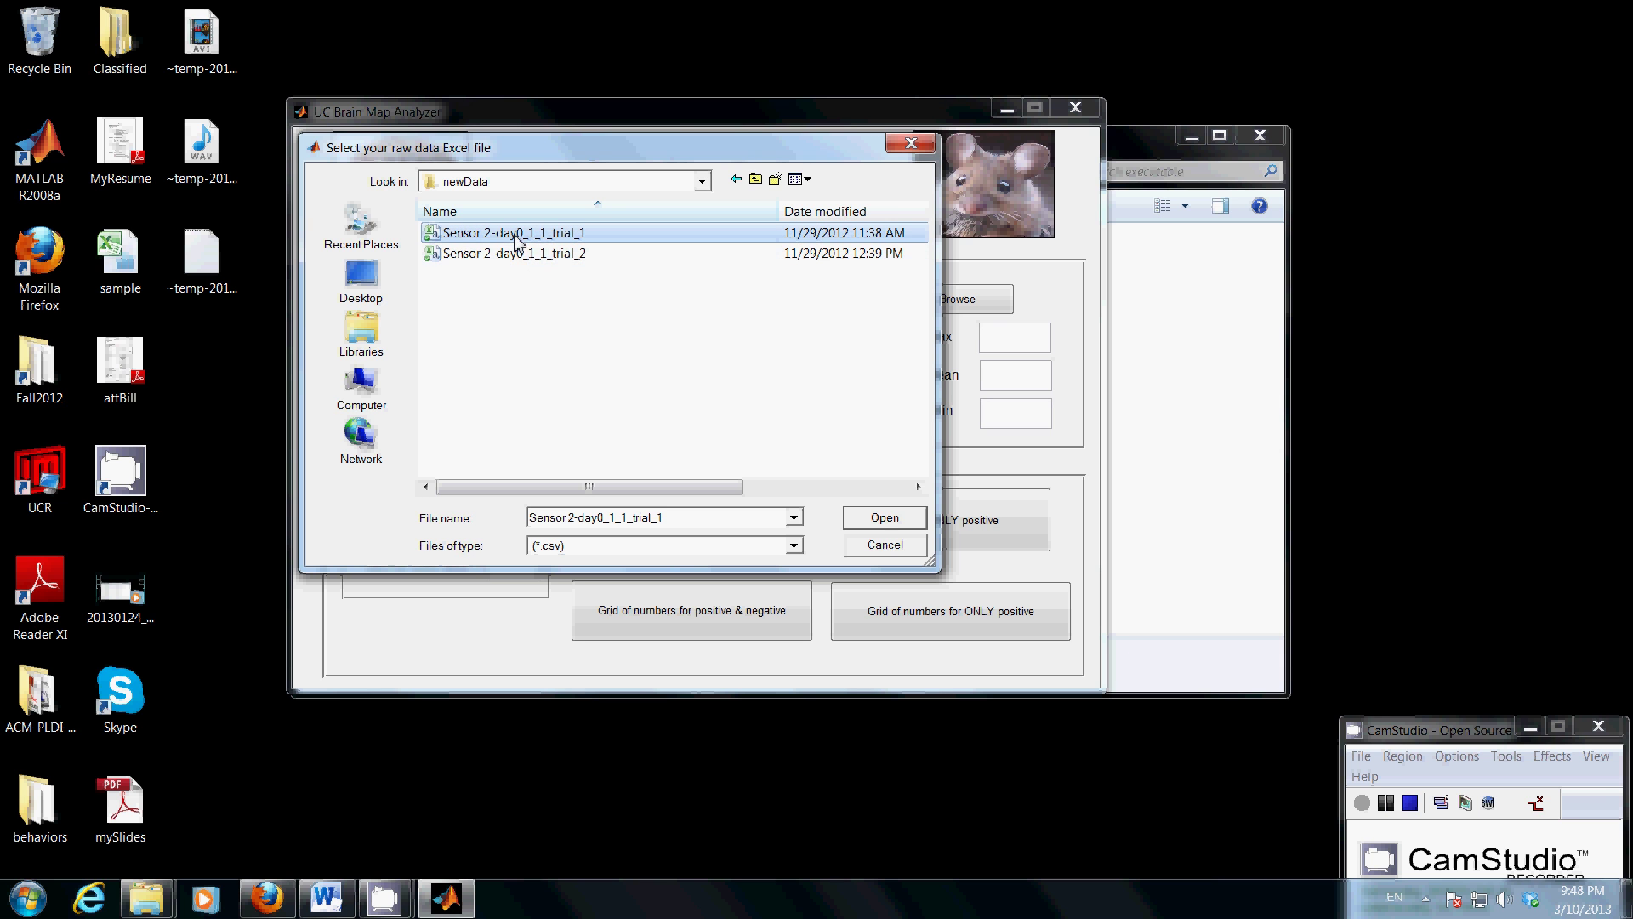
pyautogui.click(878, 521)
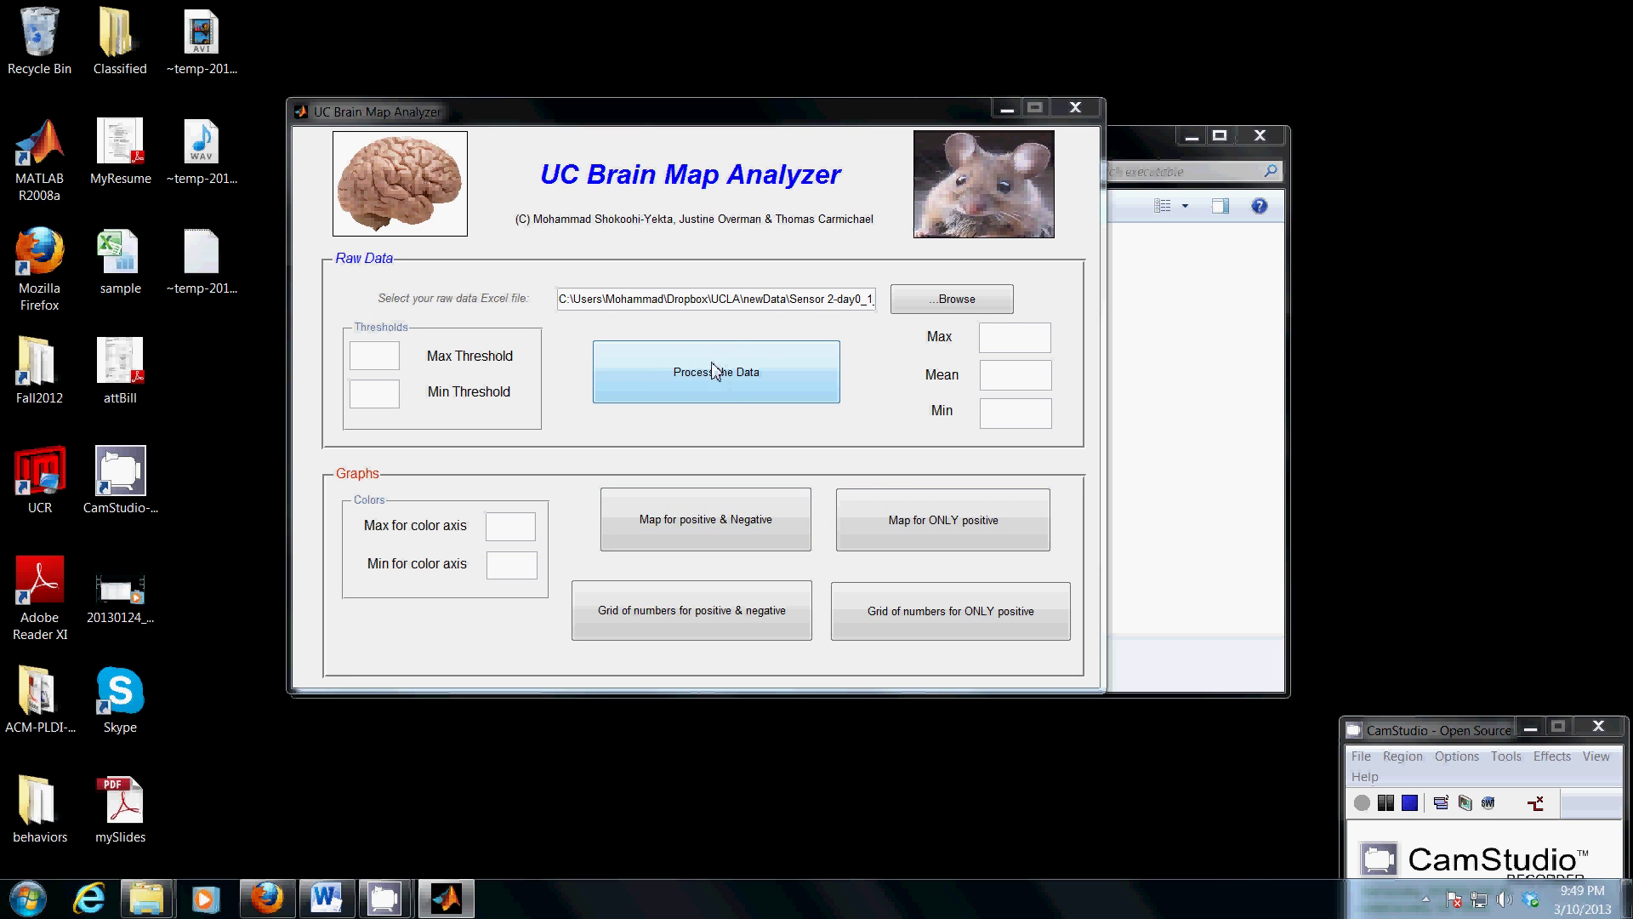
pyautogui.click(737, 385)
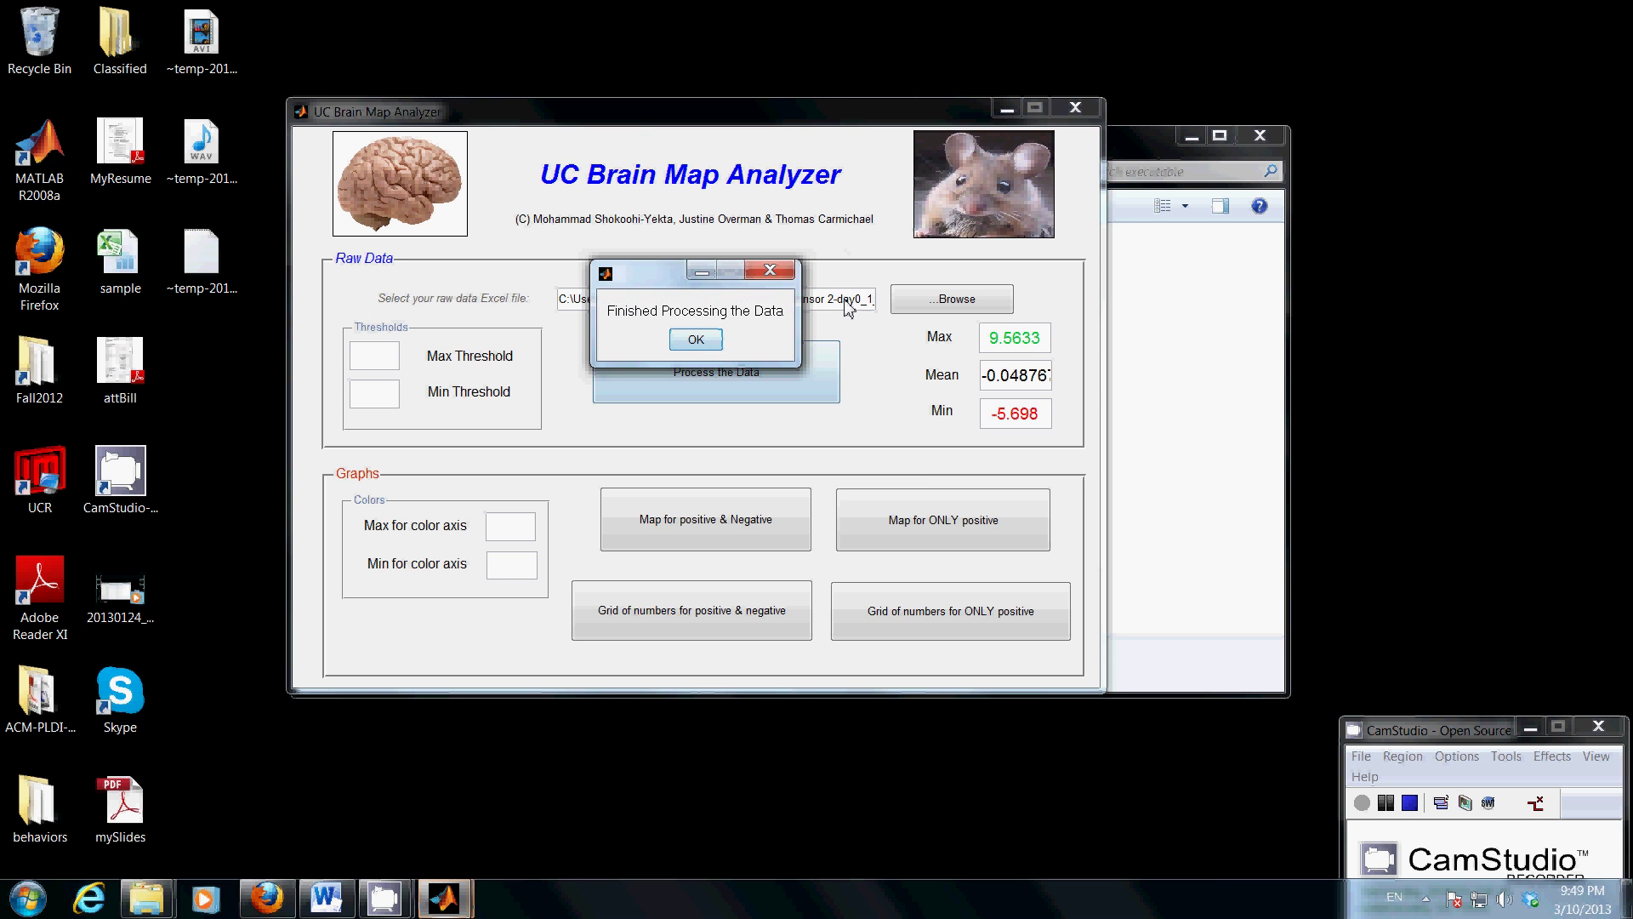
pyautogui.click(696, 341)
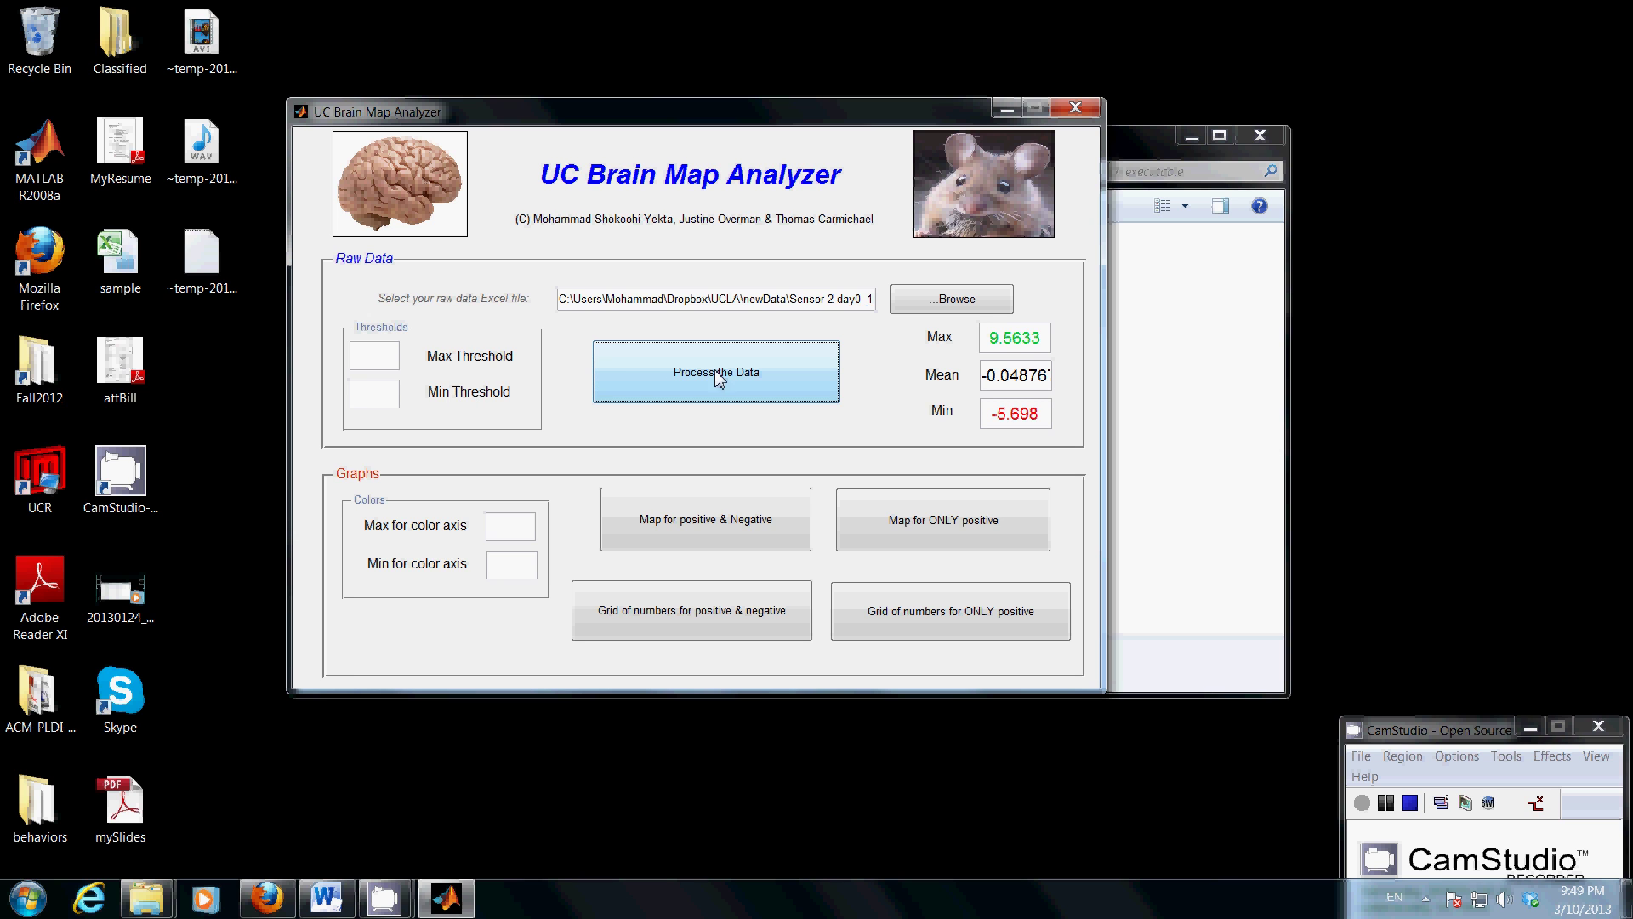
# - Set the max threshold to 8 and the min threshold to -4, and process the data again
pyautogui.click(376, 364)
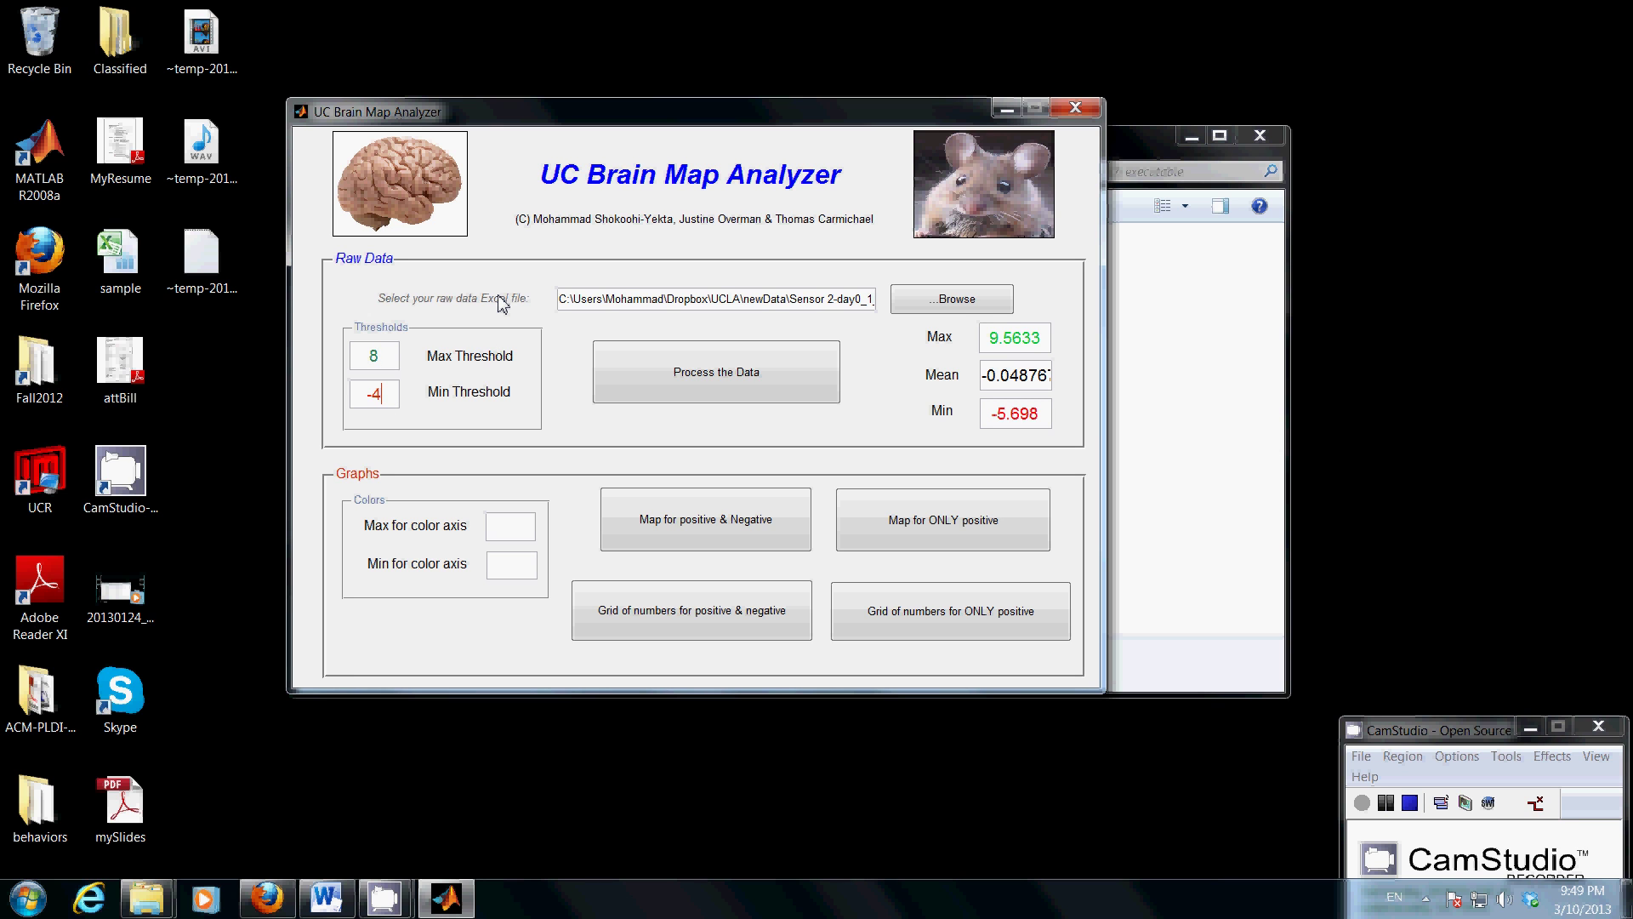
pyautogui.click(728, 384)
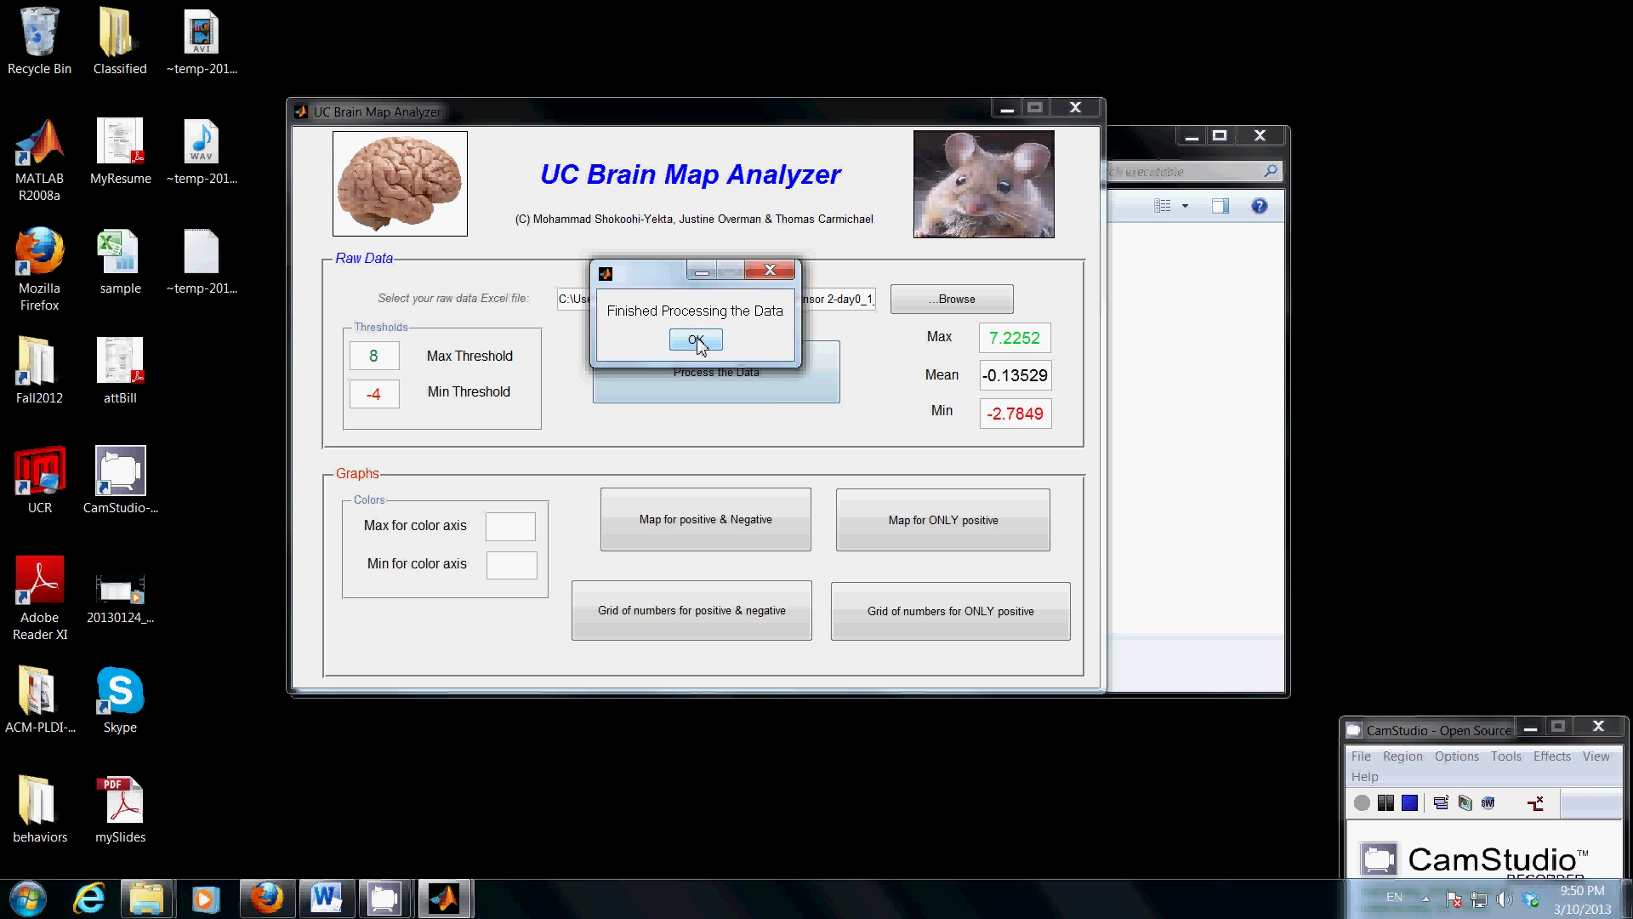
pyautogui.click(696, 341)
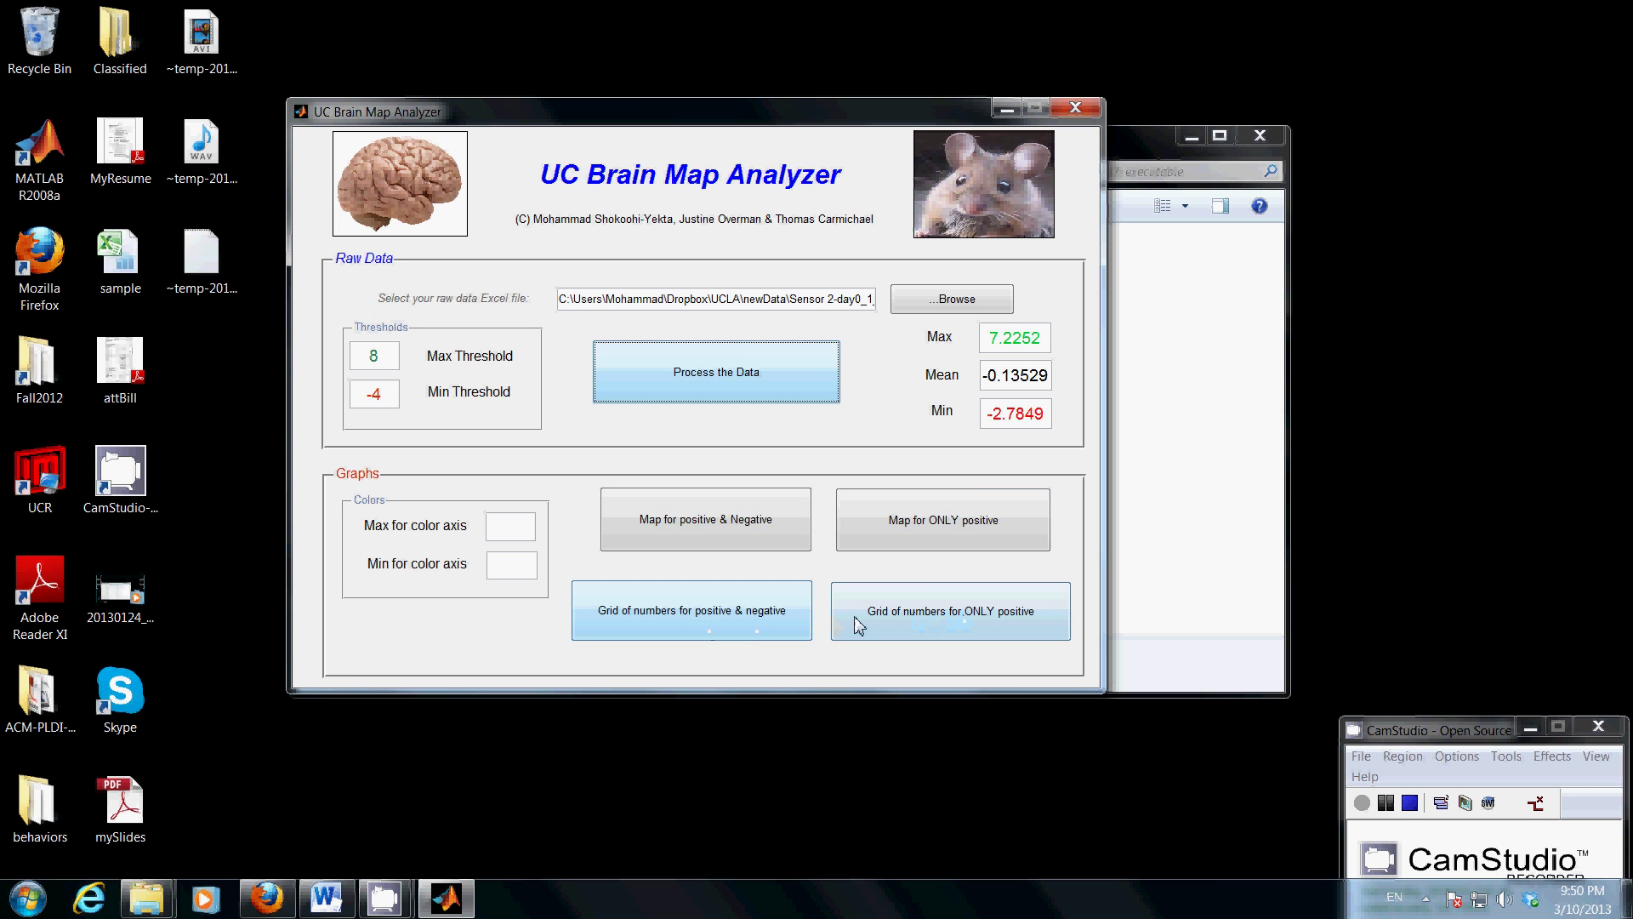
# - Generate the map for positive and negative values and add a color bar to its figure
pyautogui.click(715, 527)
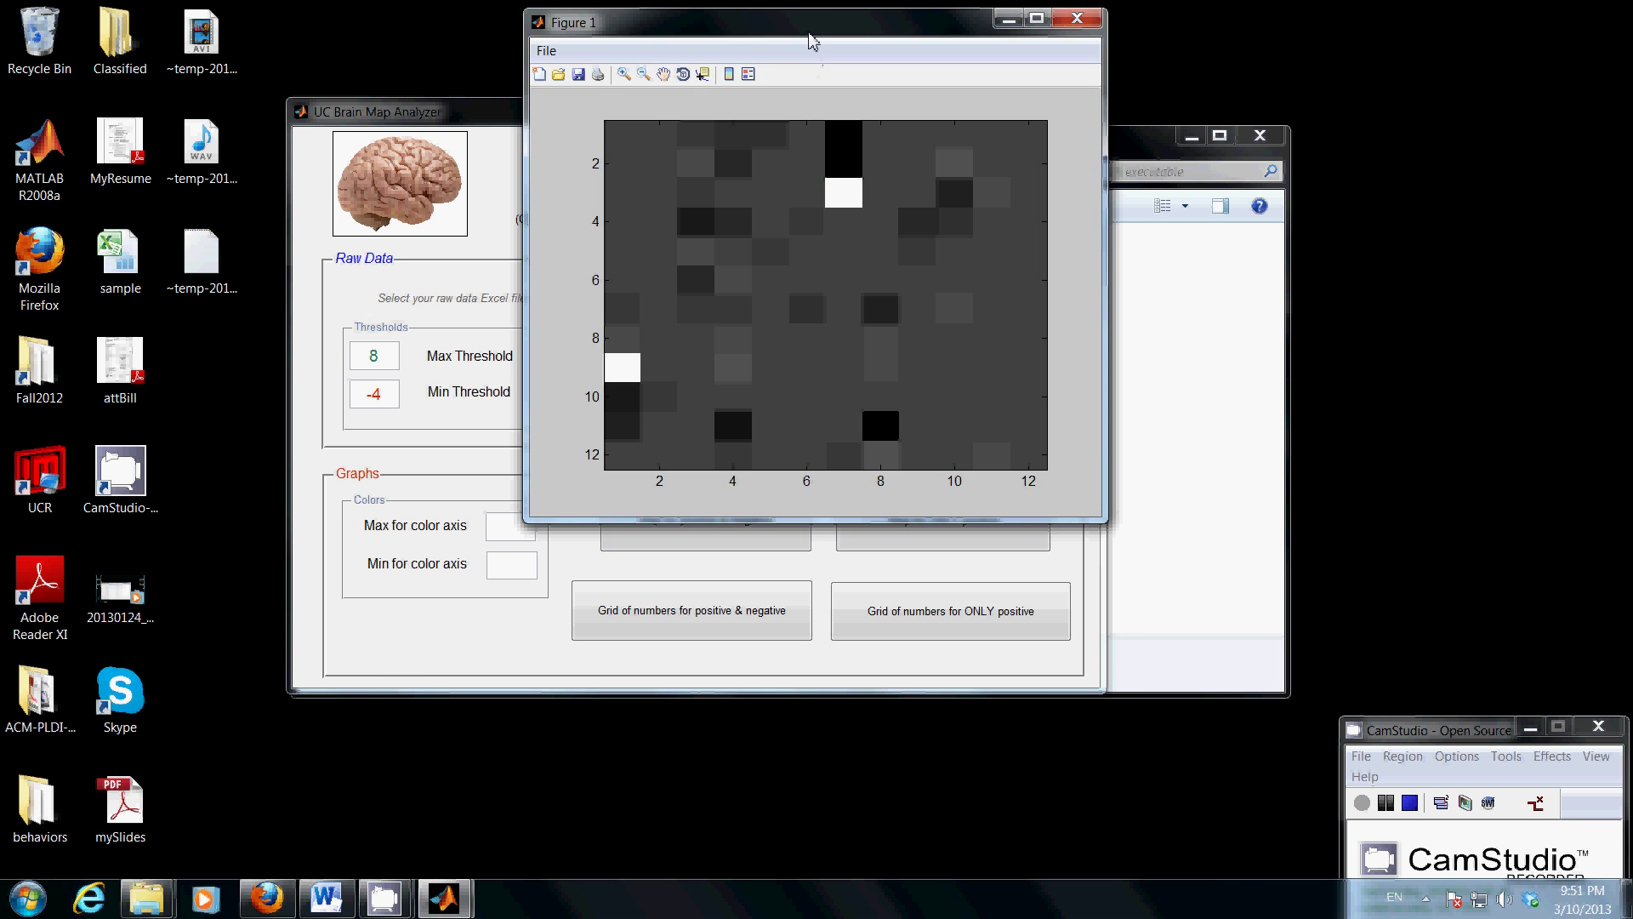
pyautogui.moveTo(804, 36); pyautogui.dragTo(411, 256)
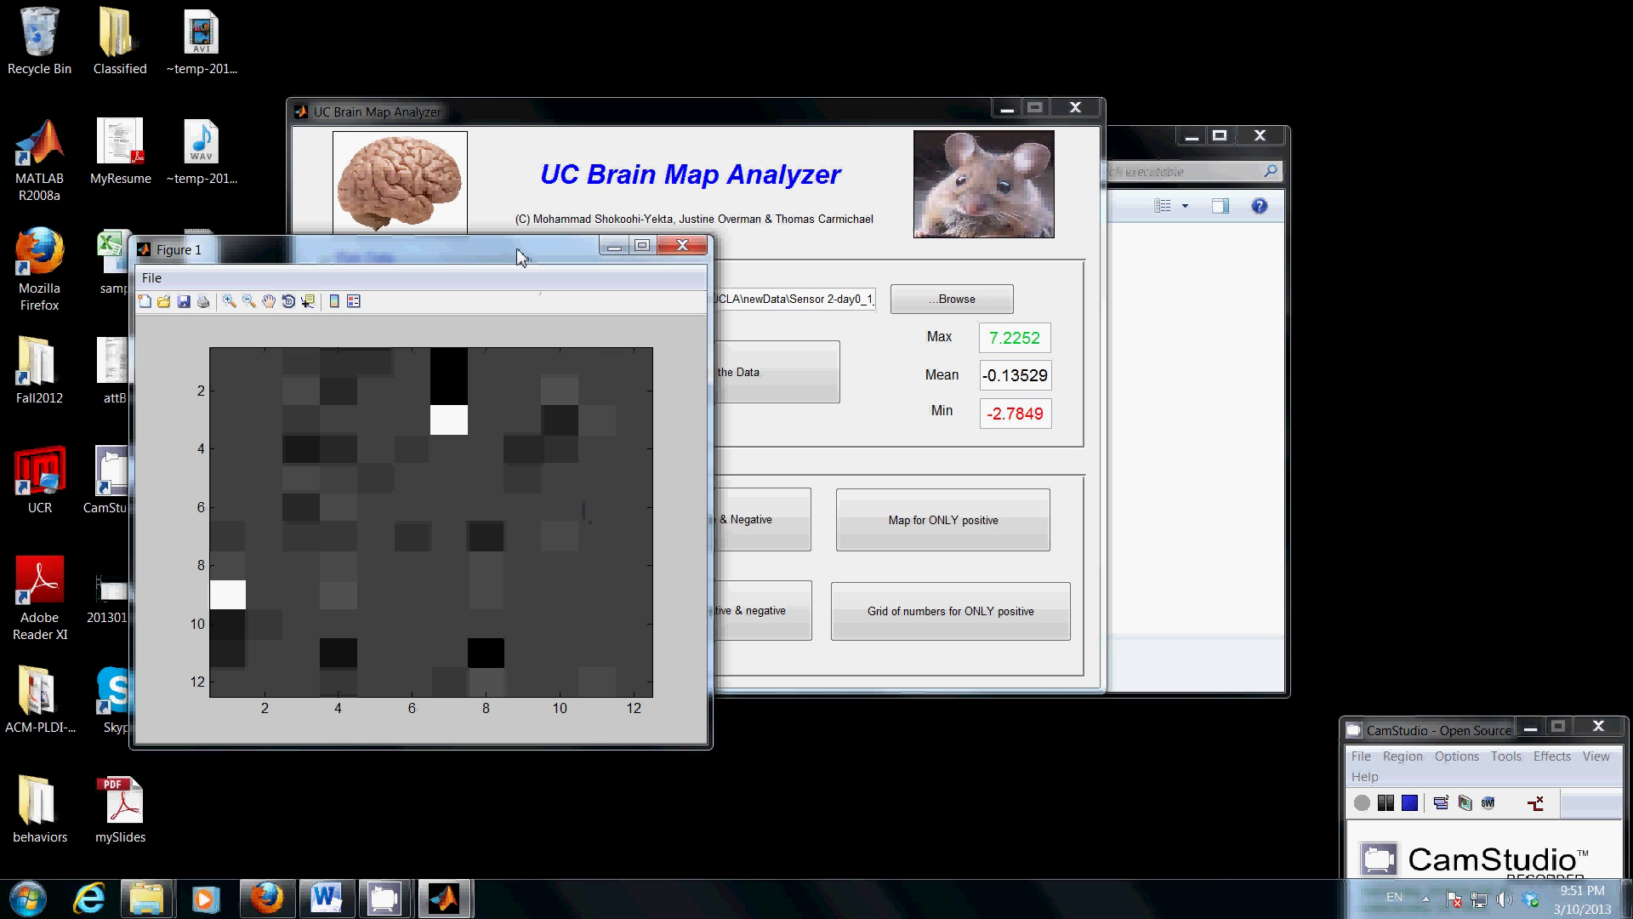
pyautogui.moveTo(522, 256); pyautogui.dragTo(583, 504)
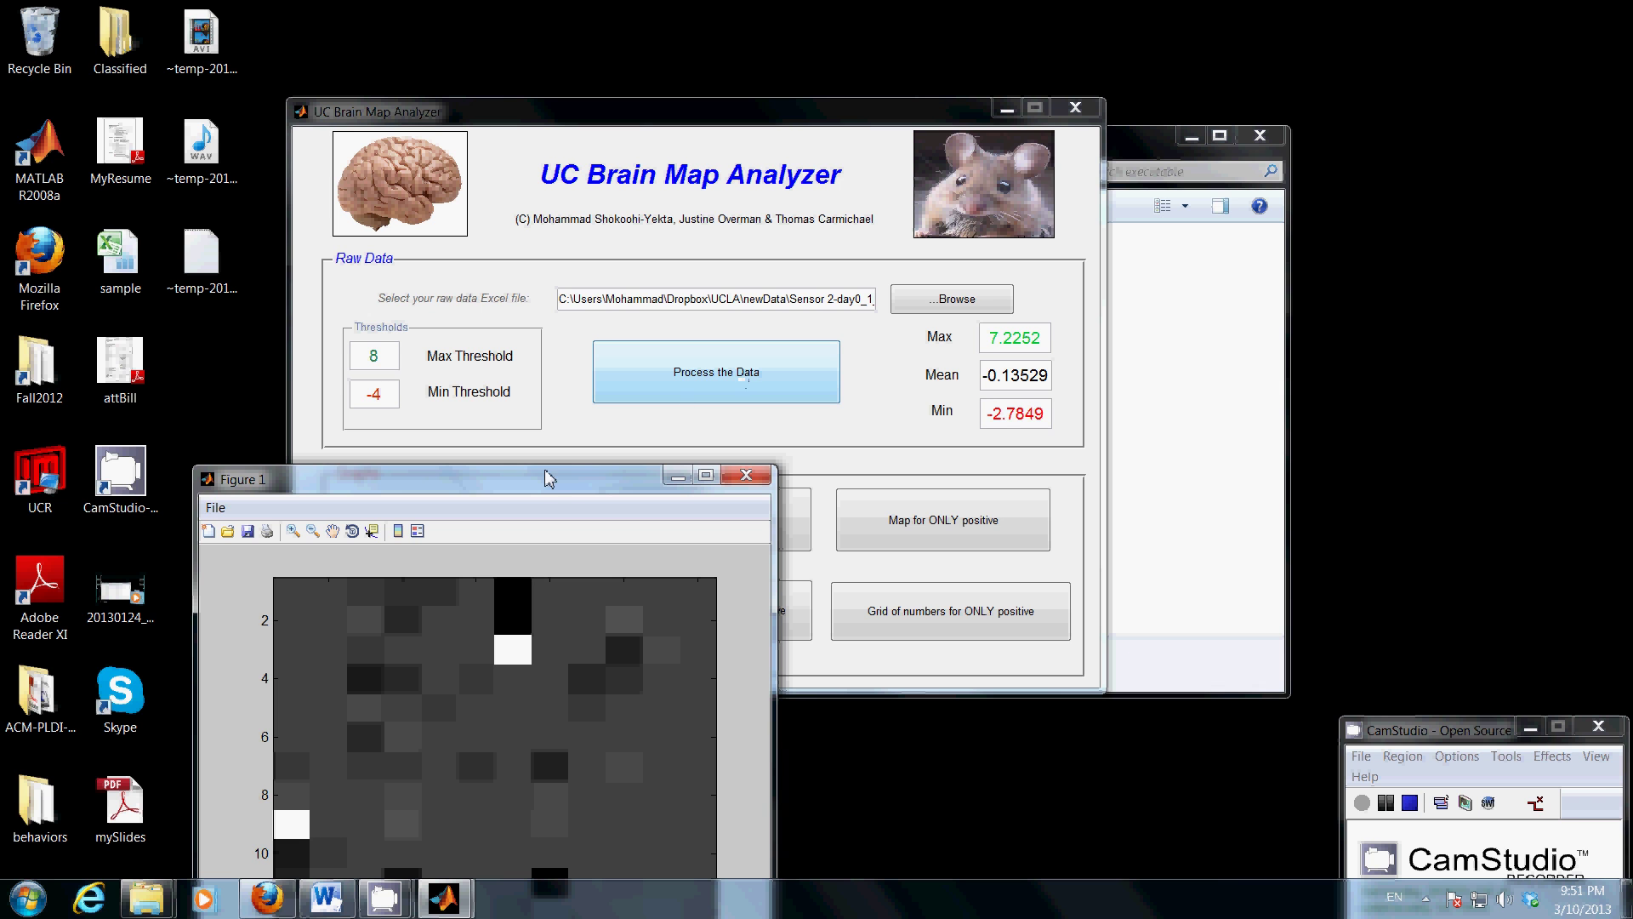
pyautogui.moveTo(544, 486); pyautogui.dragTo(1373, 162)
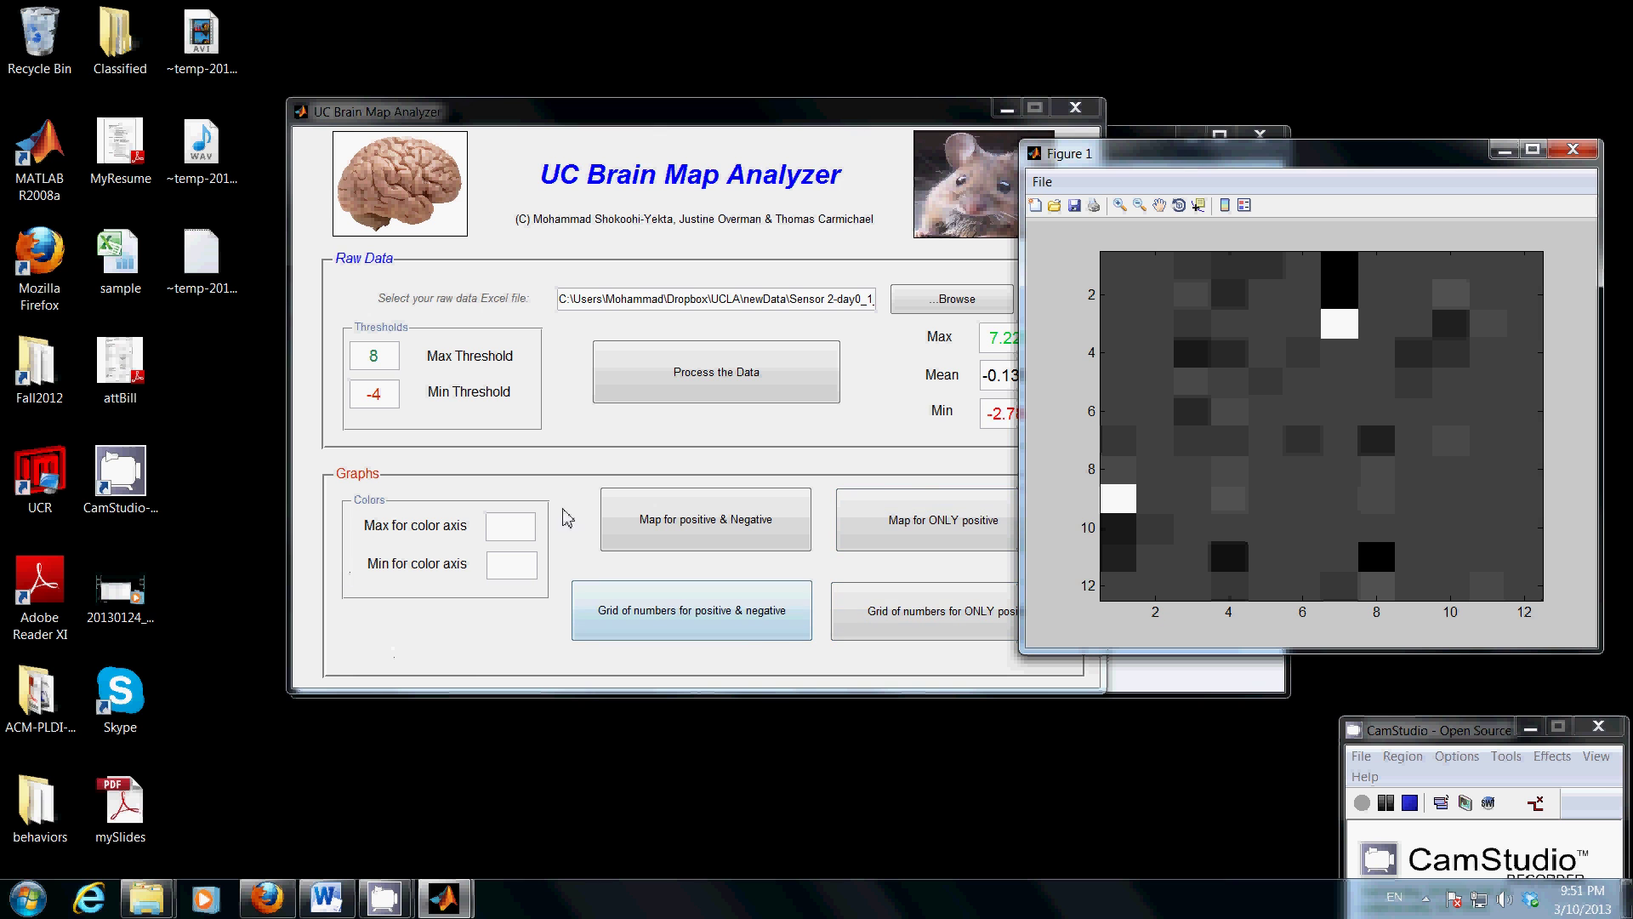
pyautogui.moveTo(1371, 153); pyautogui.dragTo(438, 238)
pyautogui.click(297, 285)
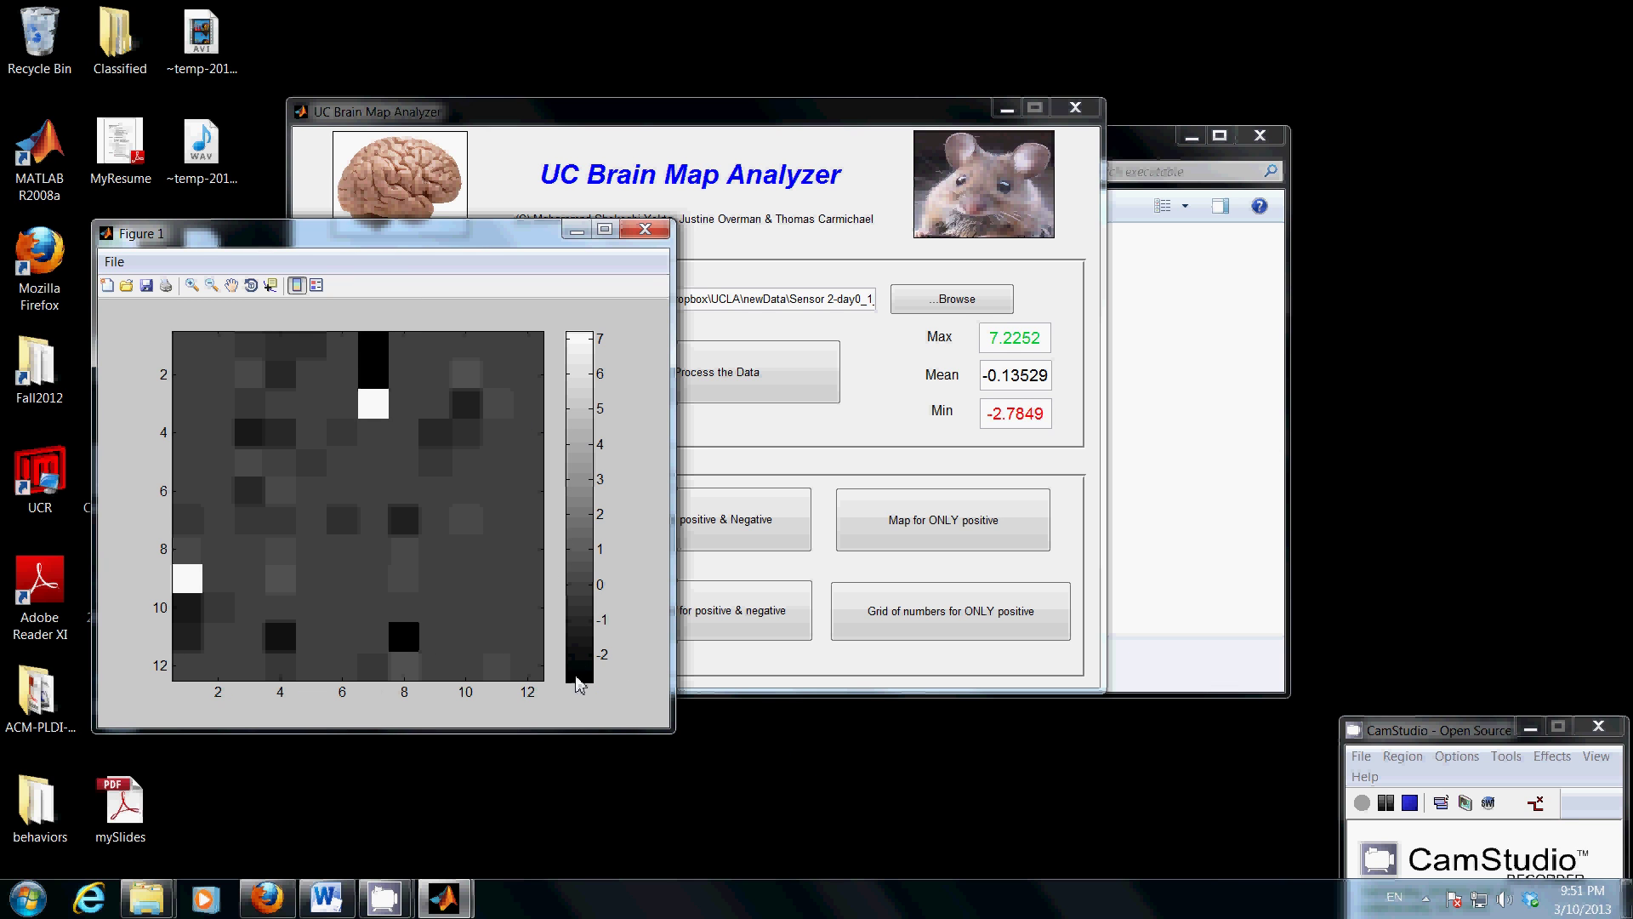
pyautogui.click(936, 487)
pyautogui.moveTo(337, 231); pyautogui.dragTo(890, 246)
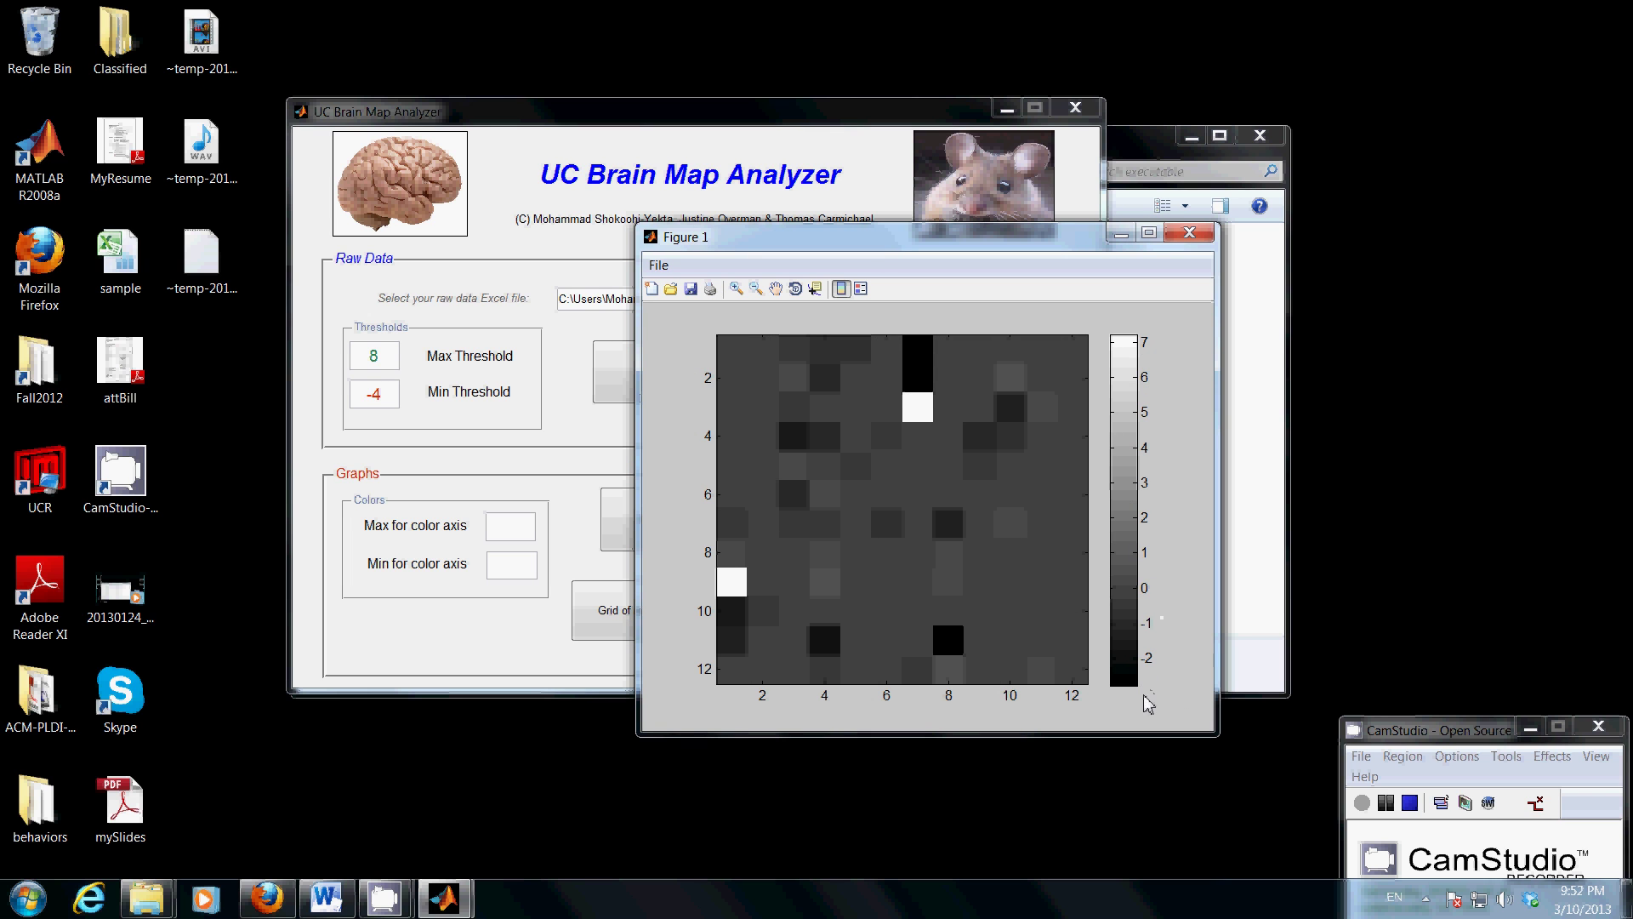
# - Set the color axis maximum to 5 and minimum to -1, keeping the existing map figure in view for comparison
pyautogui.click(511, 537)
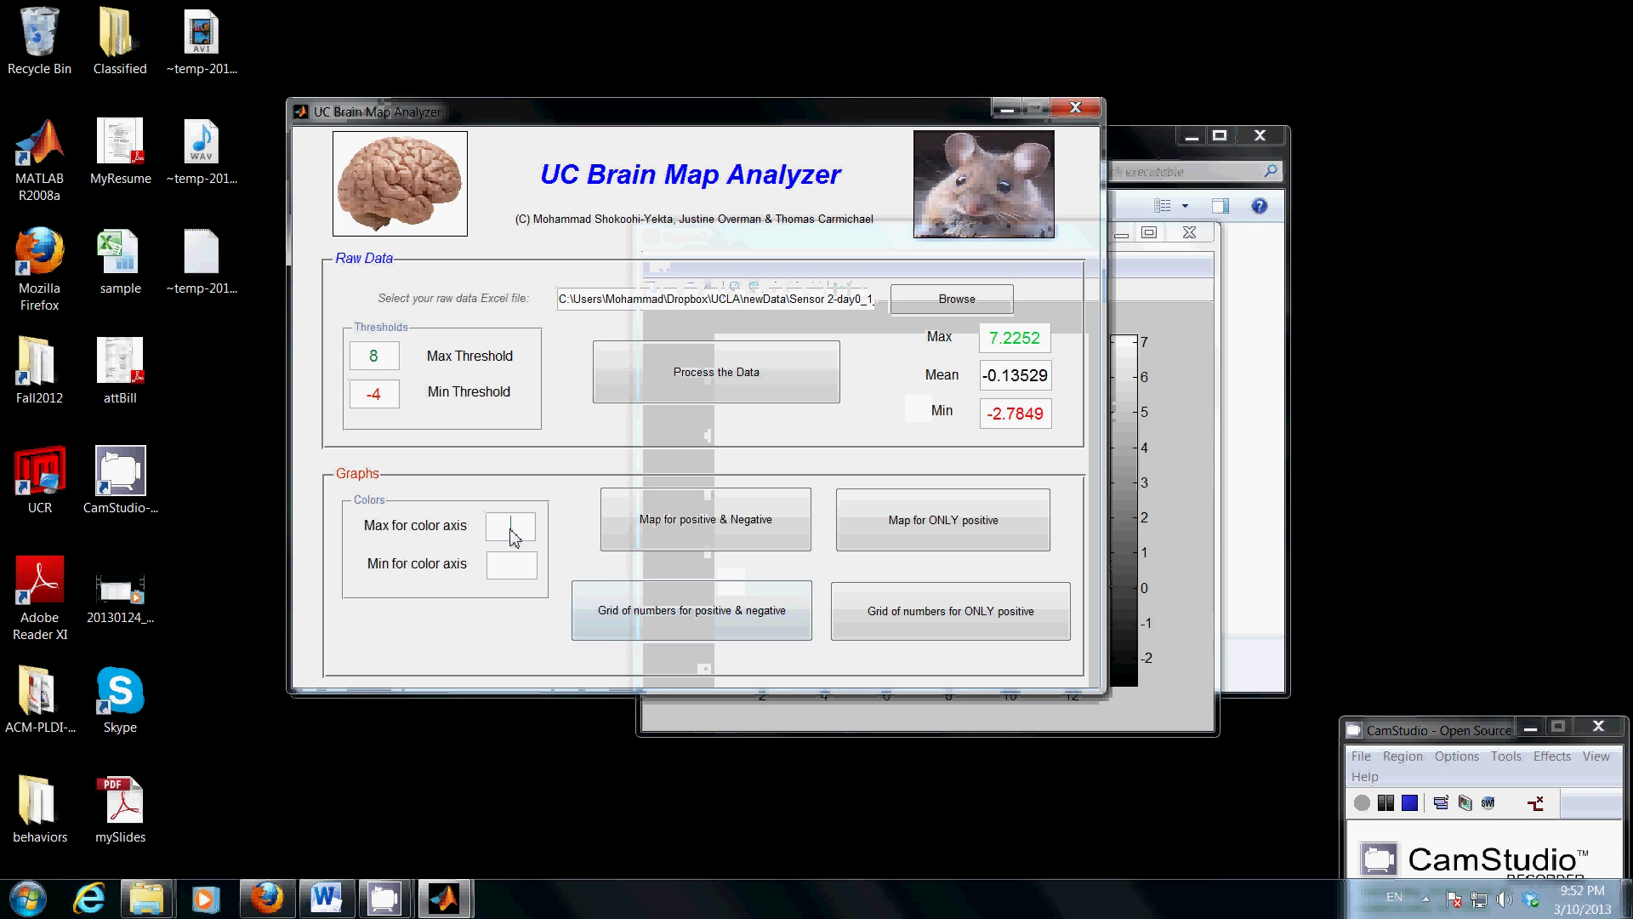
pyautogui.click(1133, 279)
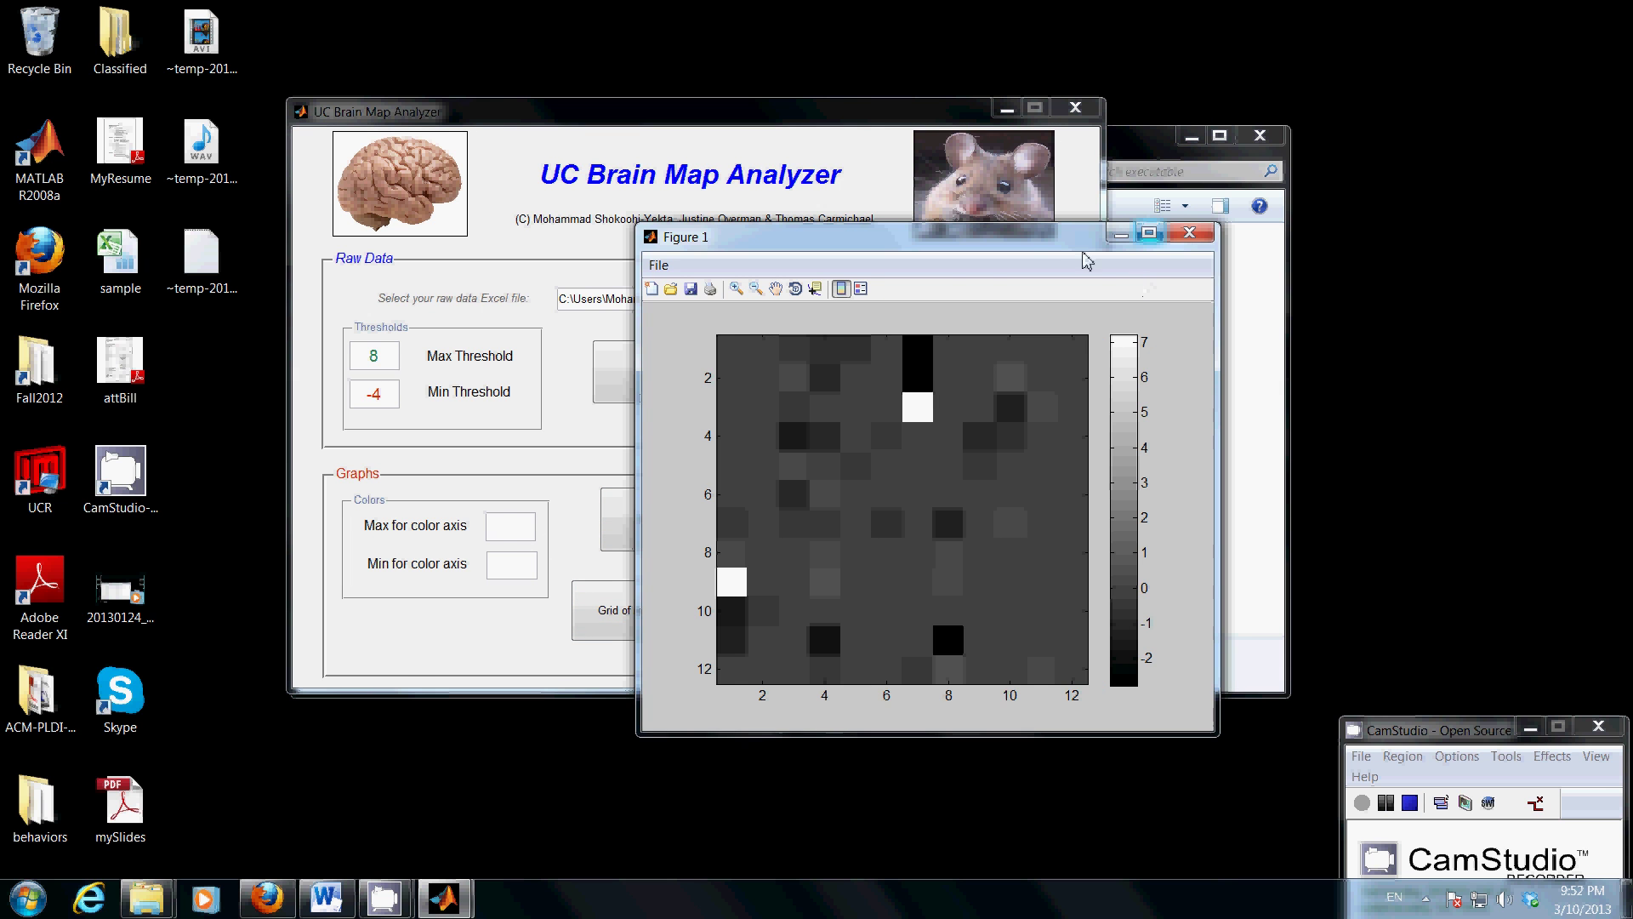
pyautogui.moveTo(1033, 243); pyautogui.dragTo(1519, 152)
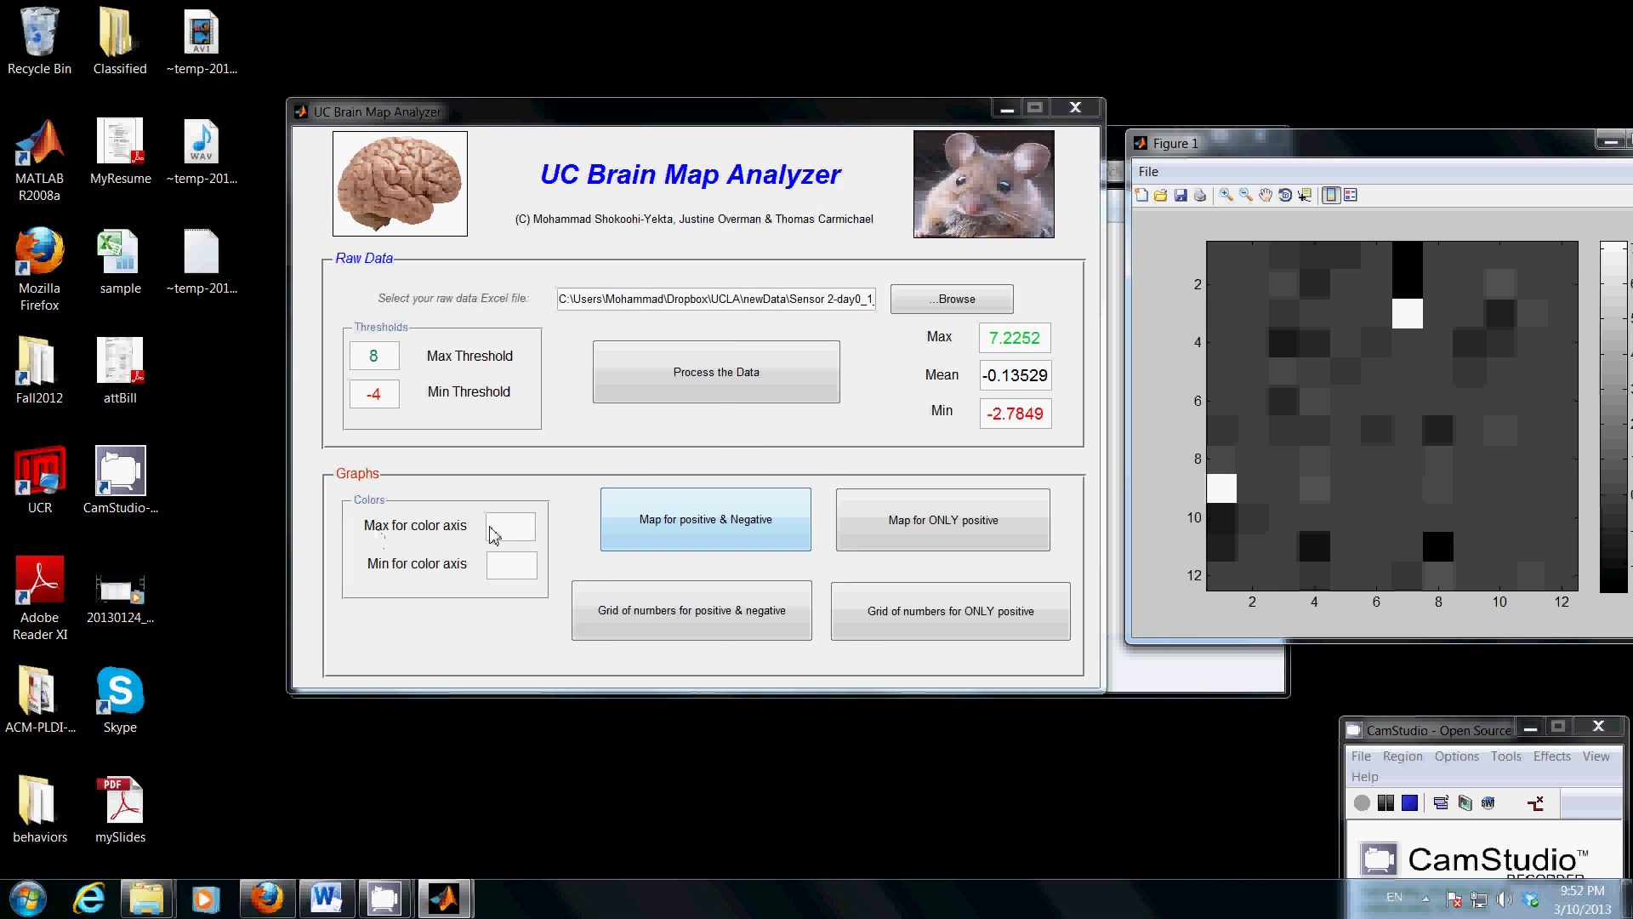
pyautogui.click(508, 536)
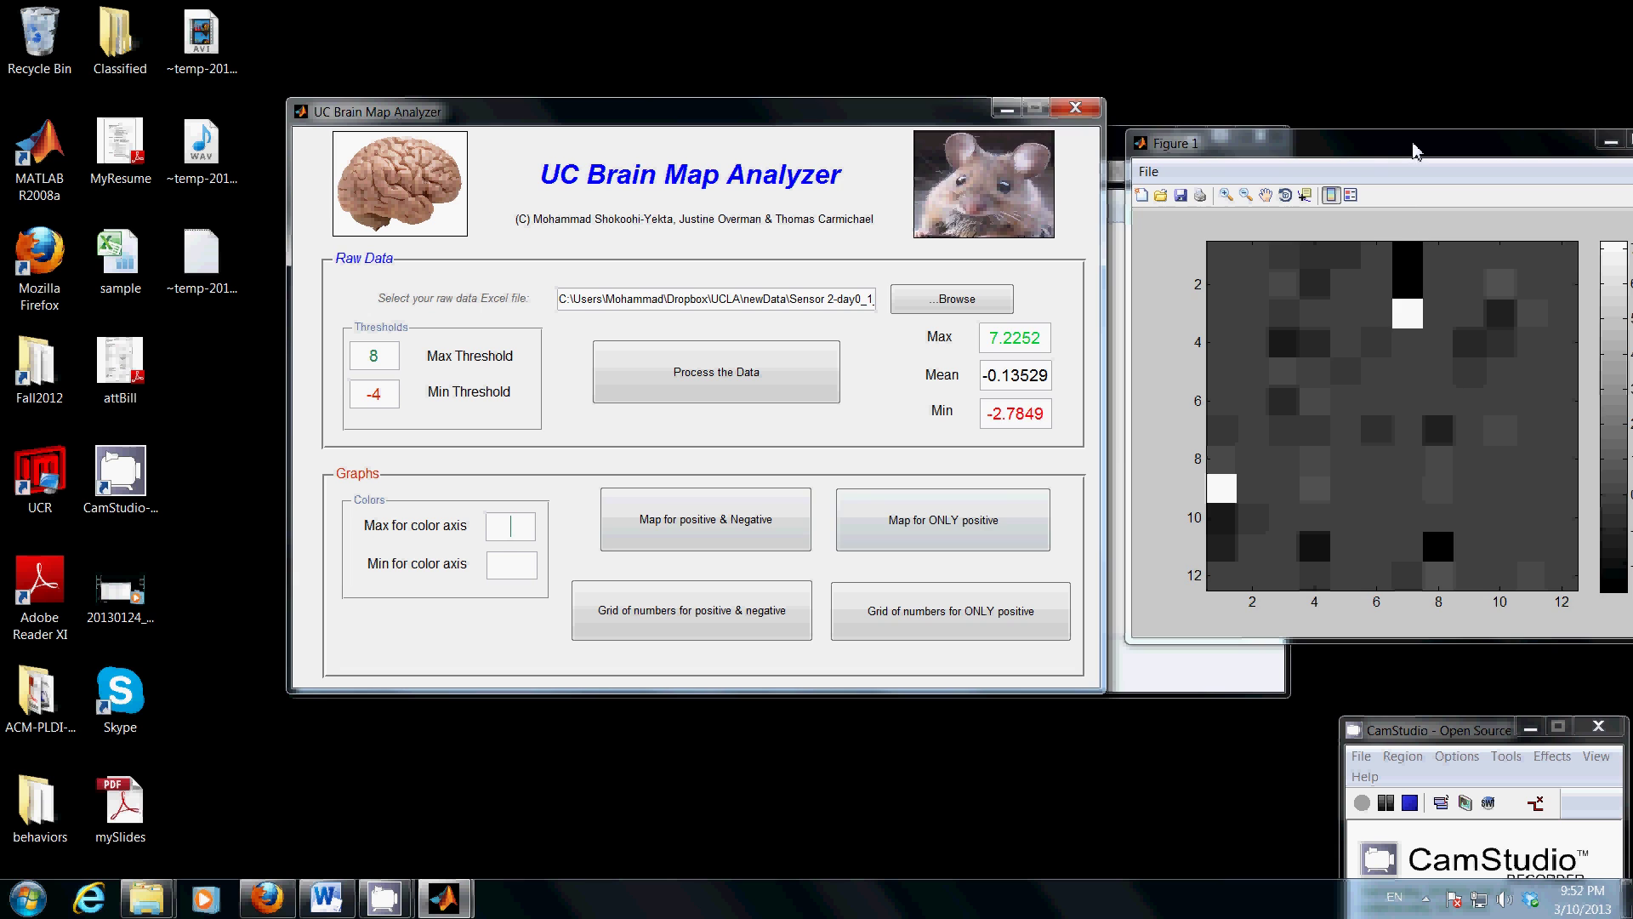
pyautogui.moveTo(1417, 154); pyautogui.dragTo(1140, 159)
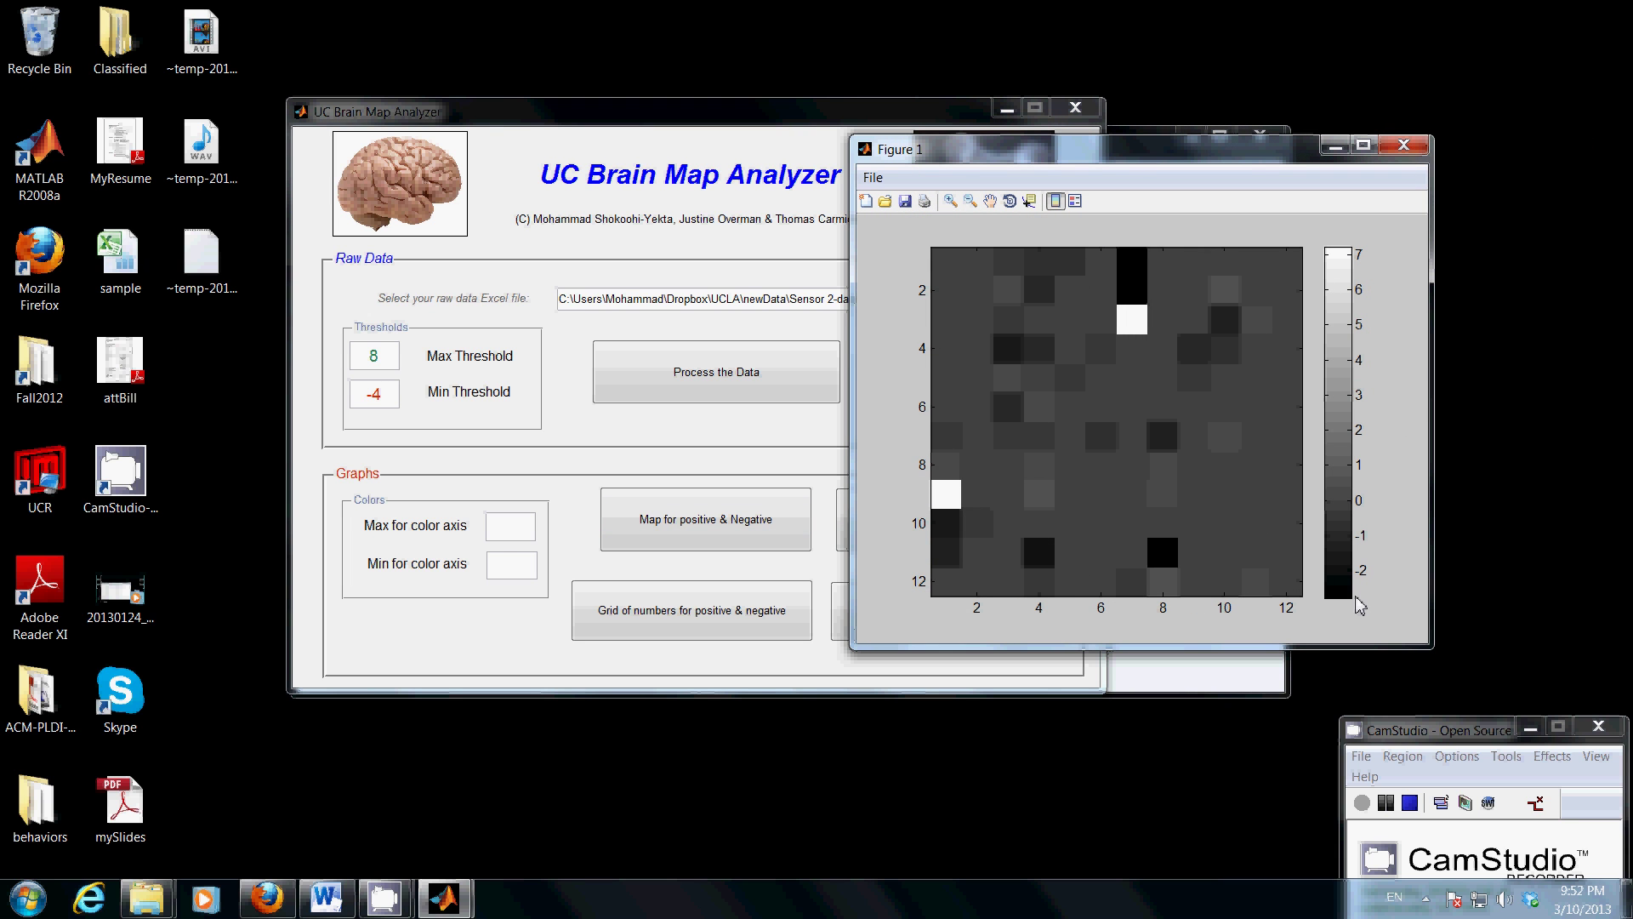
pyautogui.click(515, 536)
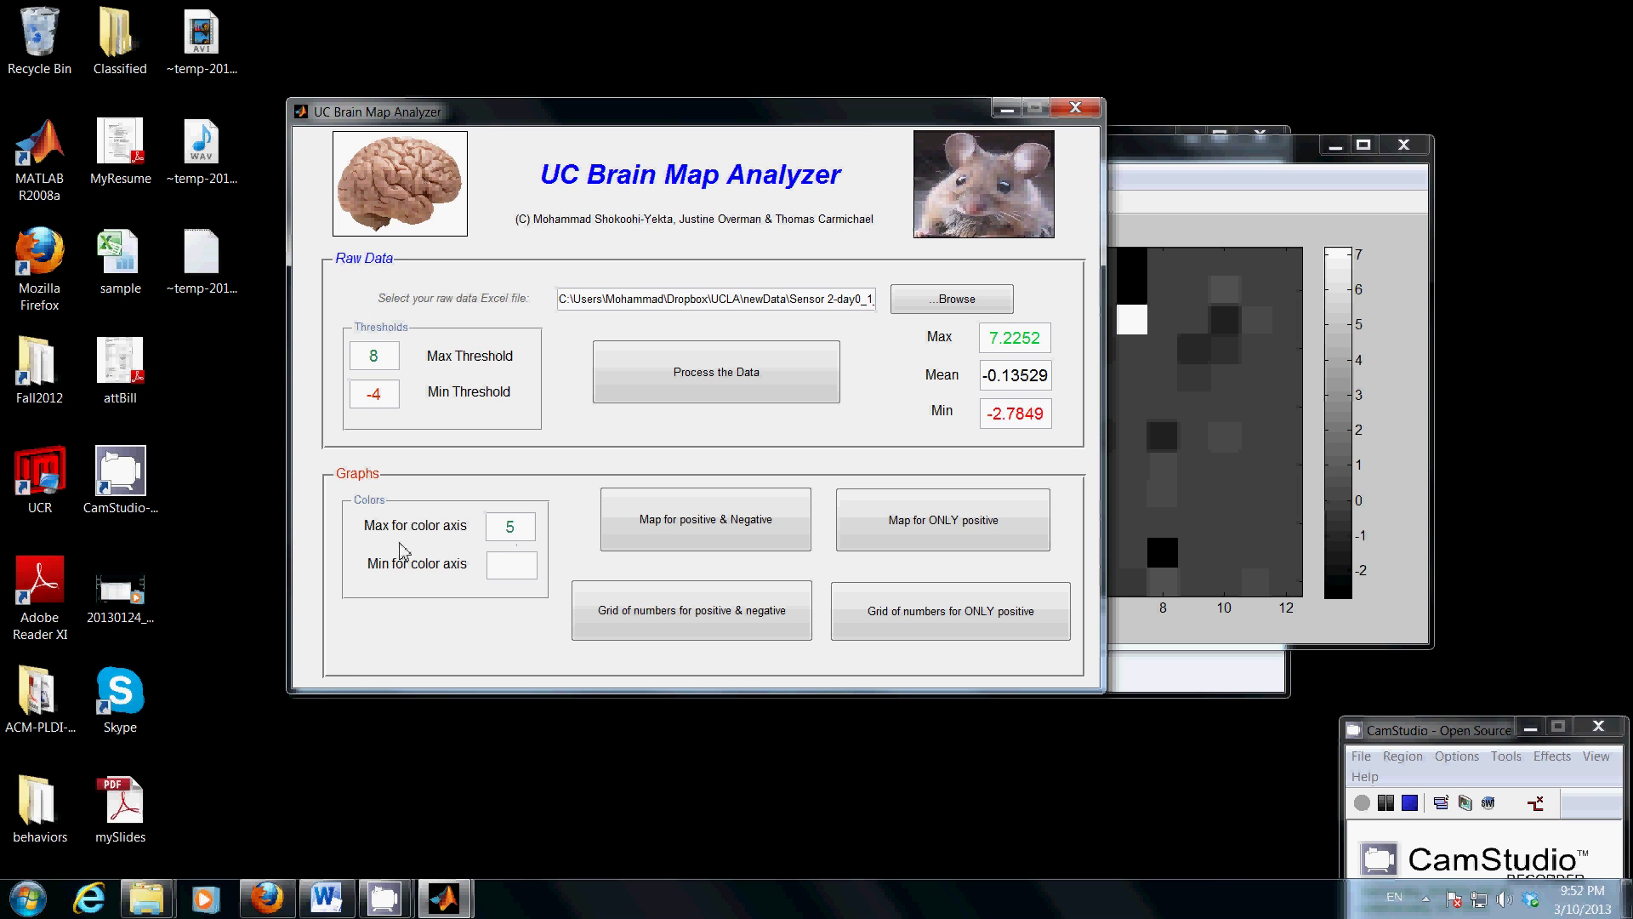
pyautogui.click(513, 568)
pyautogui.click(1166, 151)
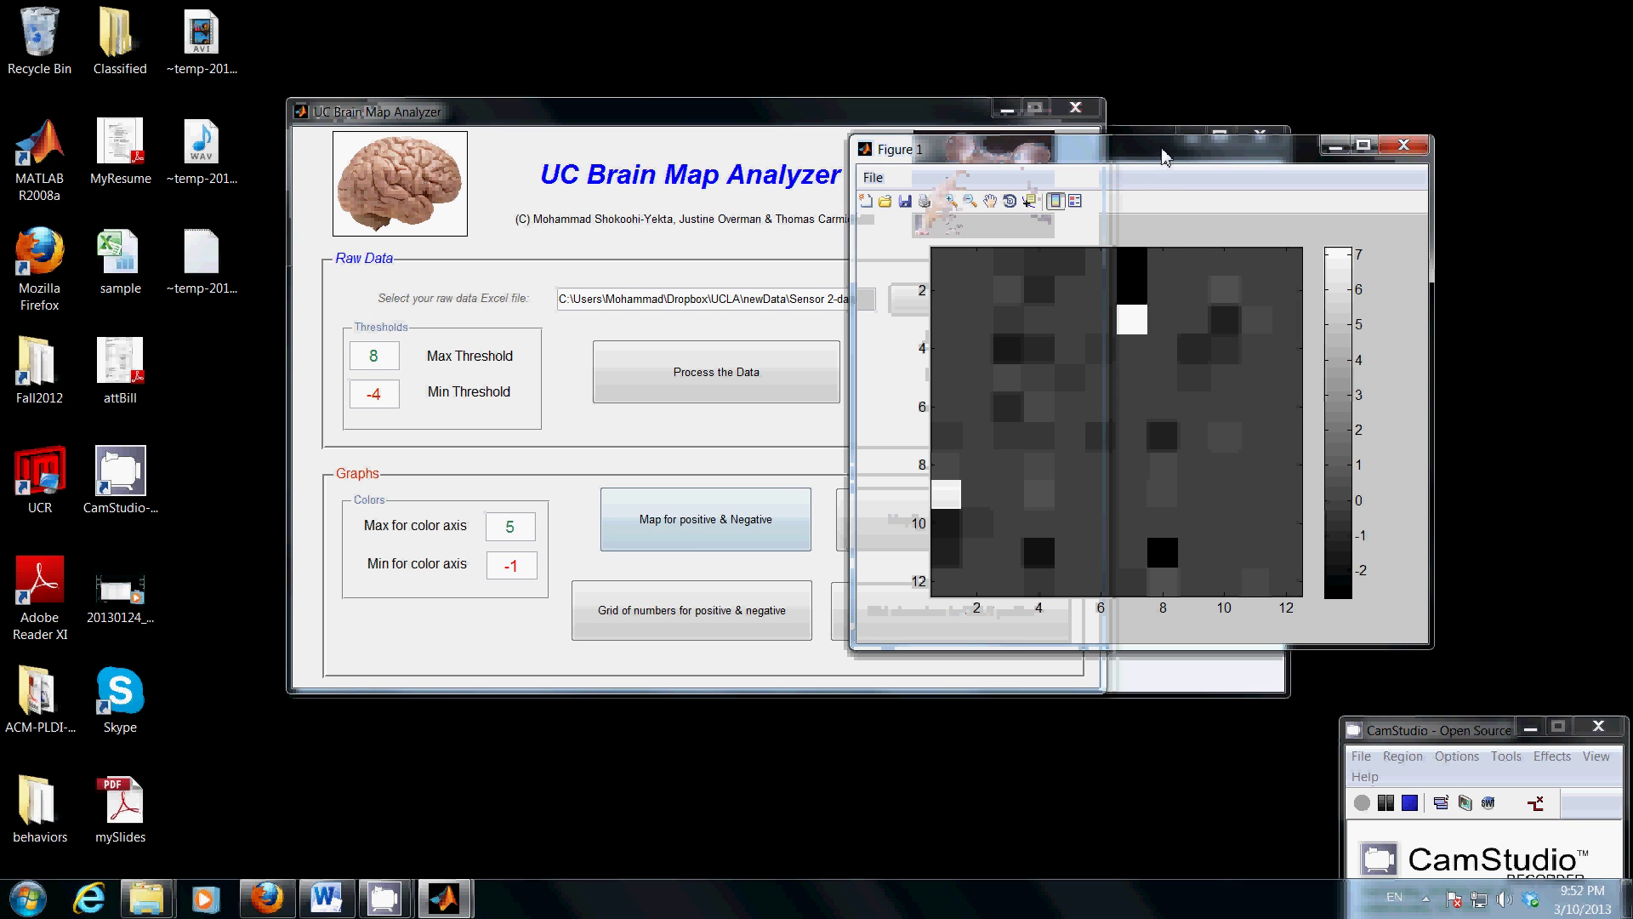
# - Generate a second positive and negative map with the new color limits, show its color bar, and close that figure
pyautogui.click(681, 528)
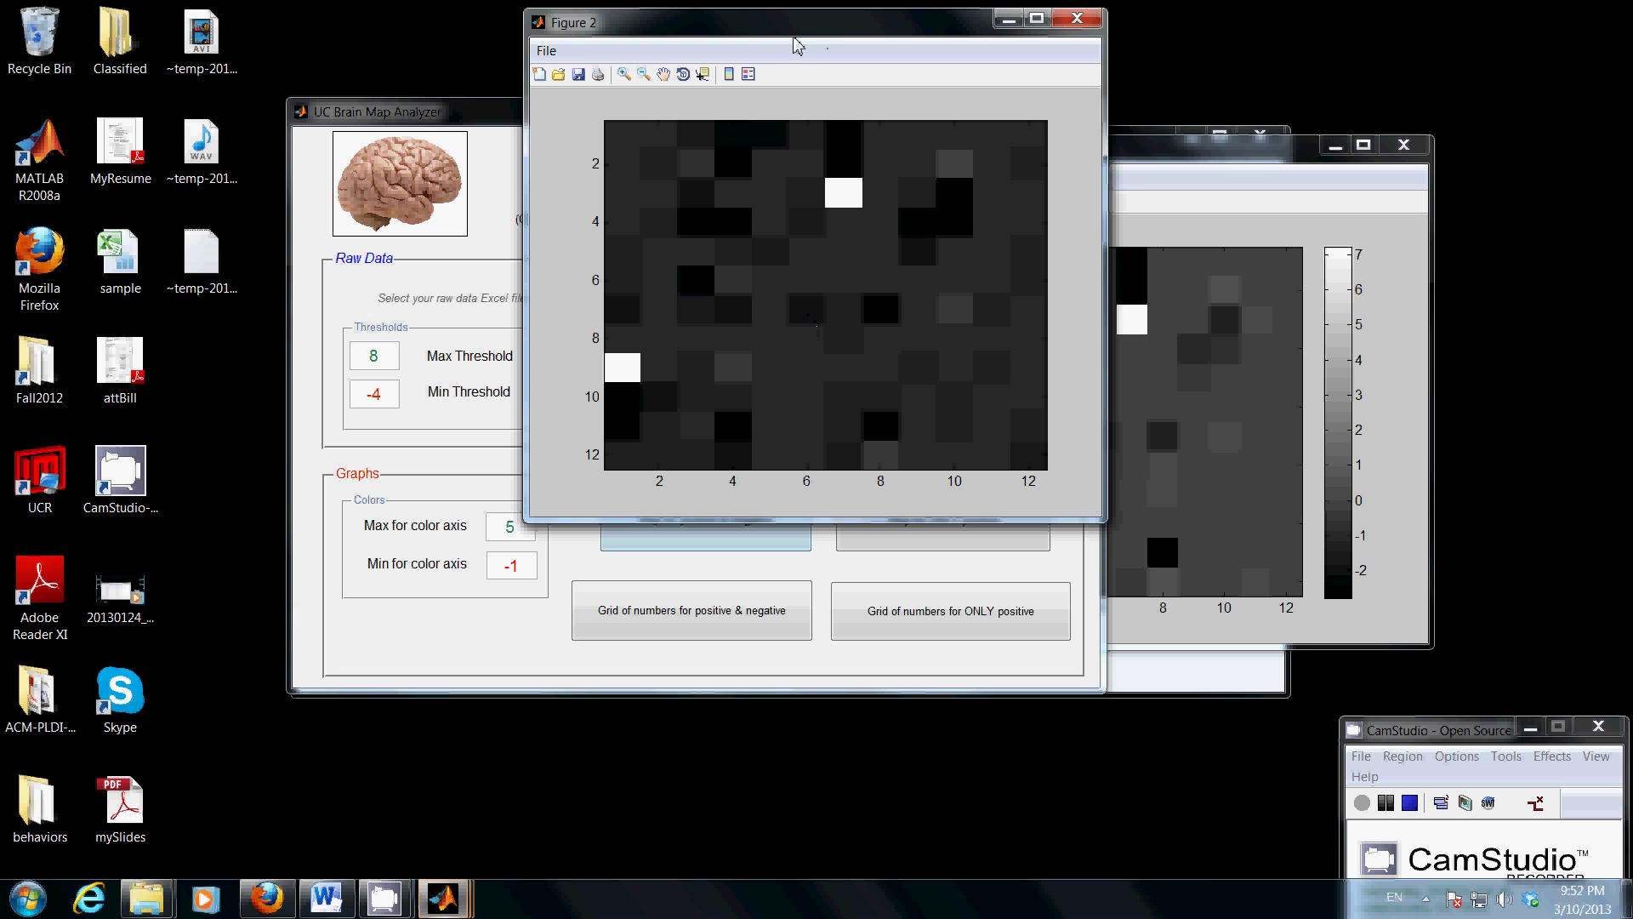
pyautogui.click(728, 74)
pyautogui.moveTo(756, 38); pyautogui.dragTo(972, 232)
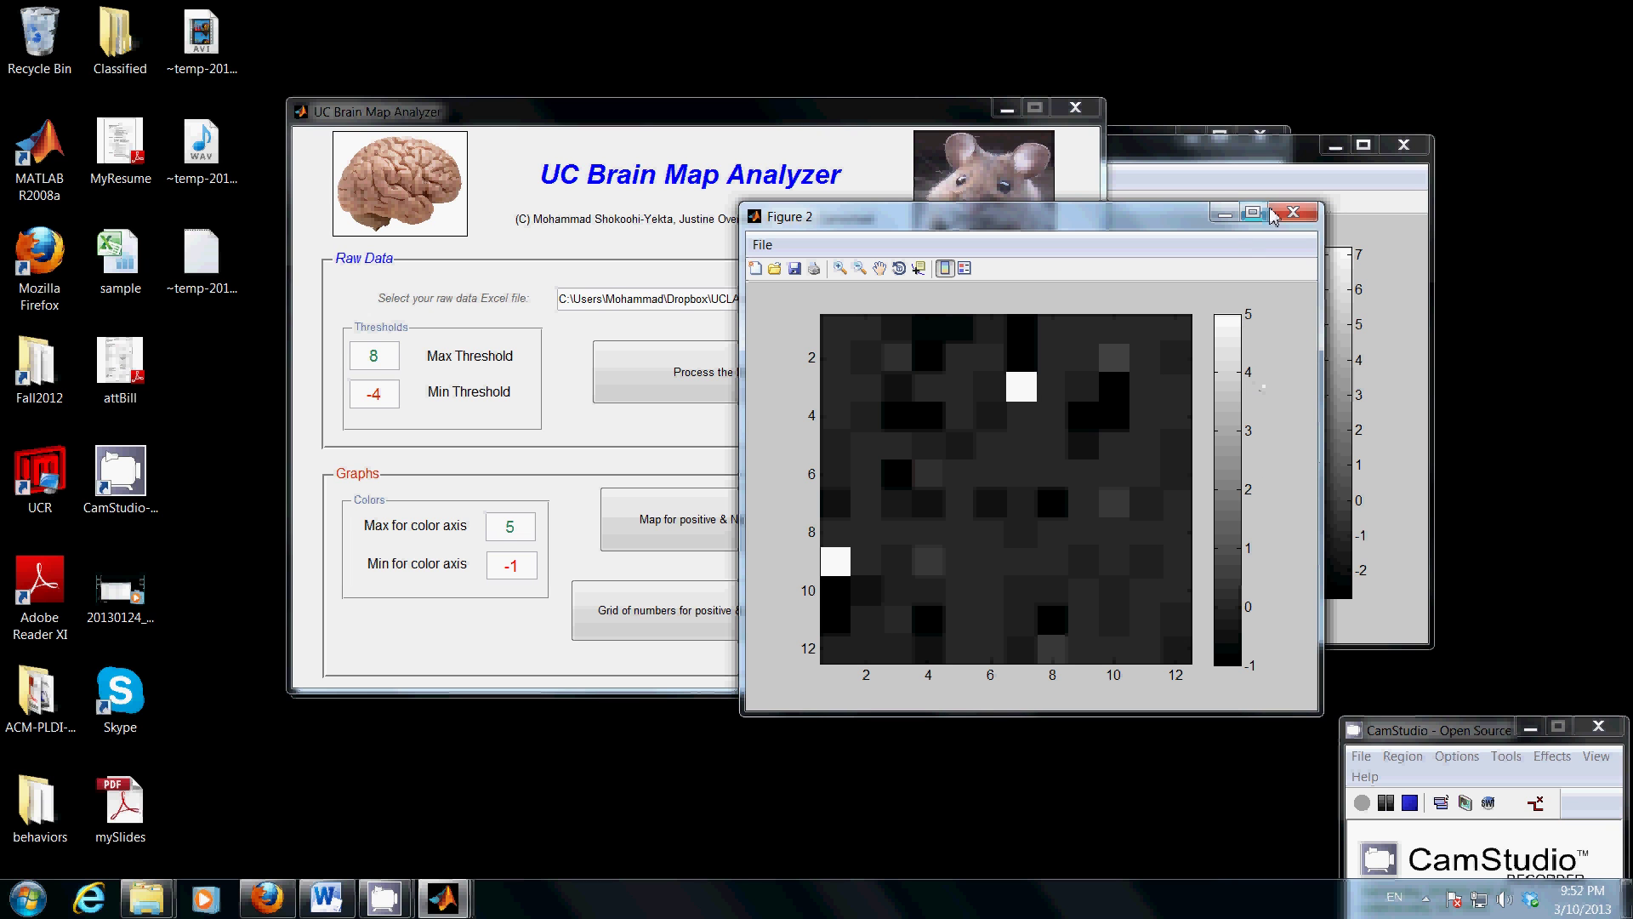
pyautogui.click(1292, 216)
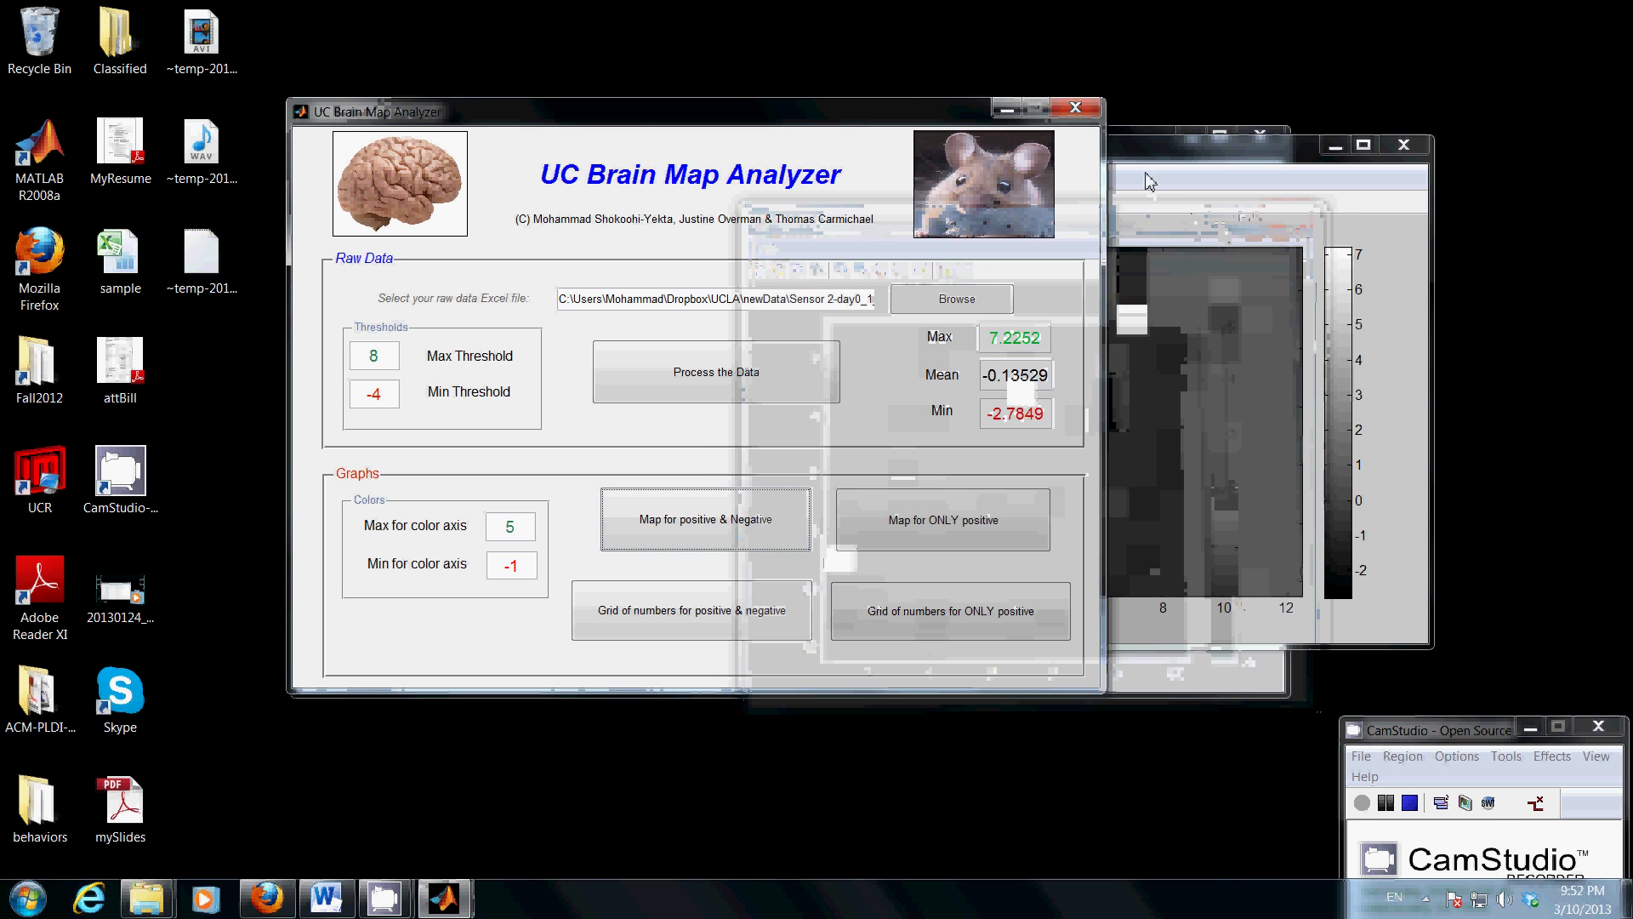
# - Open the grid of numbers for positive and negative values, inspect column 1 in rows 9 and 10, and close the table and remaining map
pyautogui.click(1152, 166)
pyautogui.moveTo(1102, 157); pyautogui.dragTo(1249, 153)
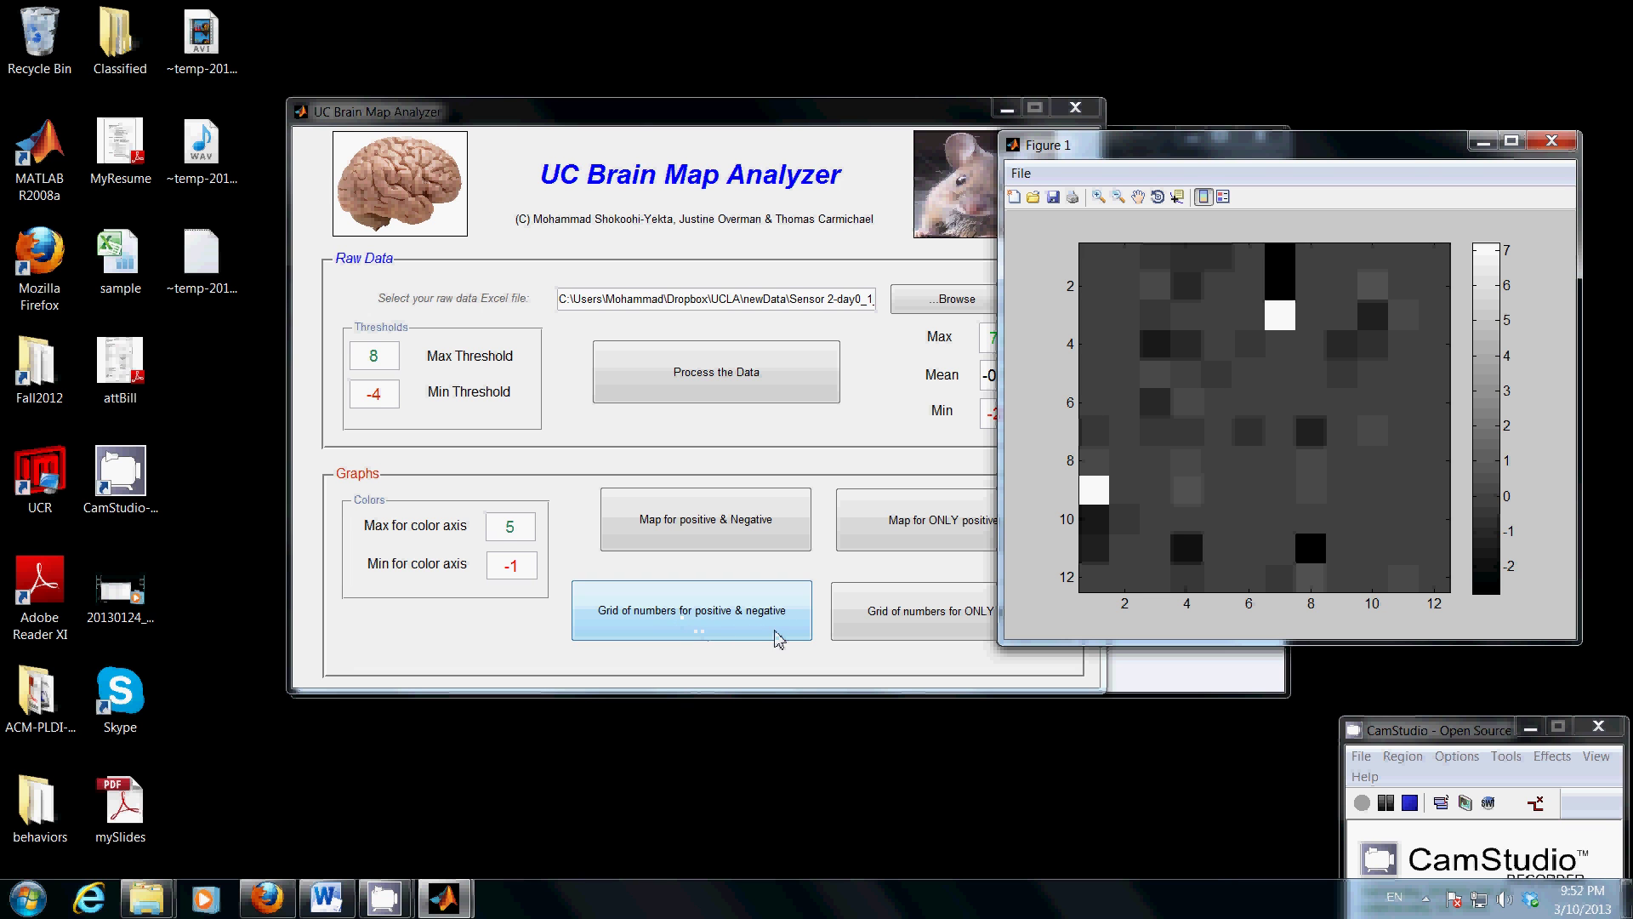
pyautogui.click(689, 625)
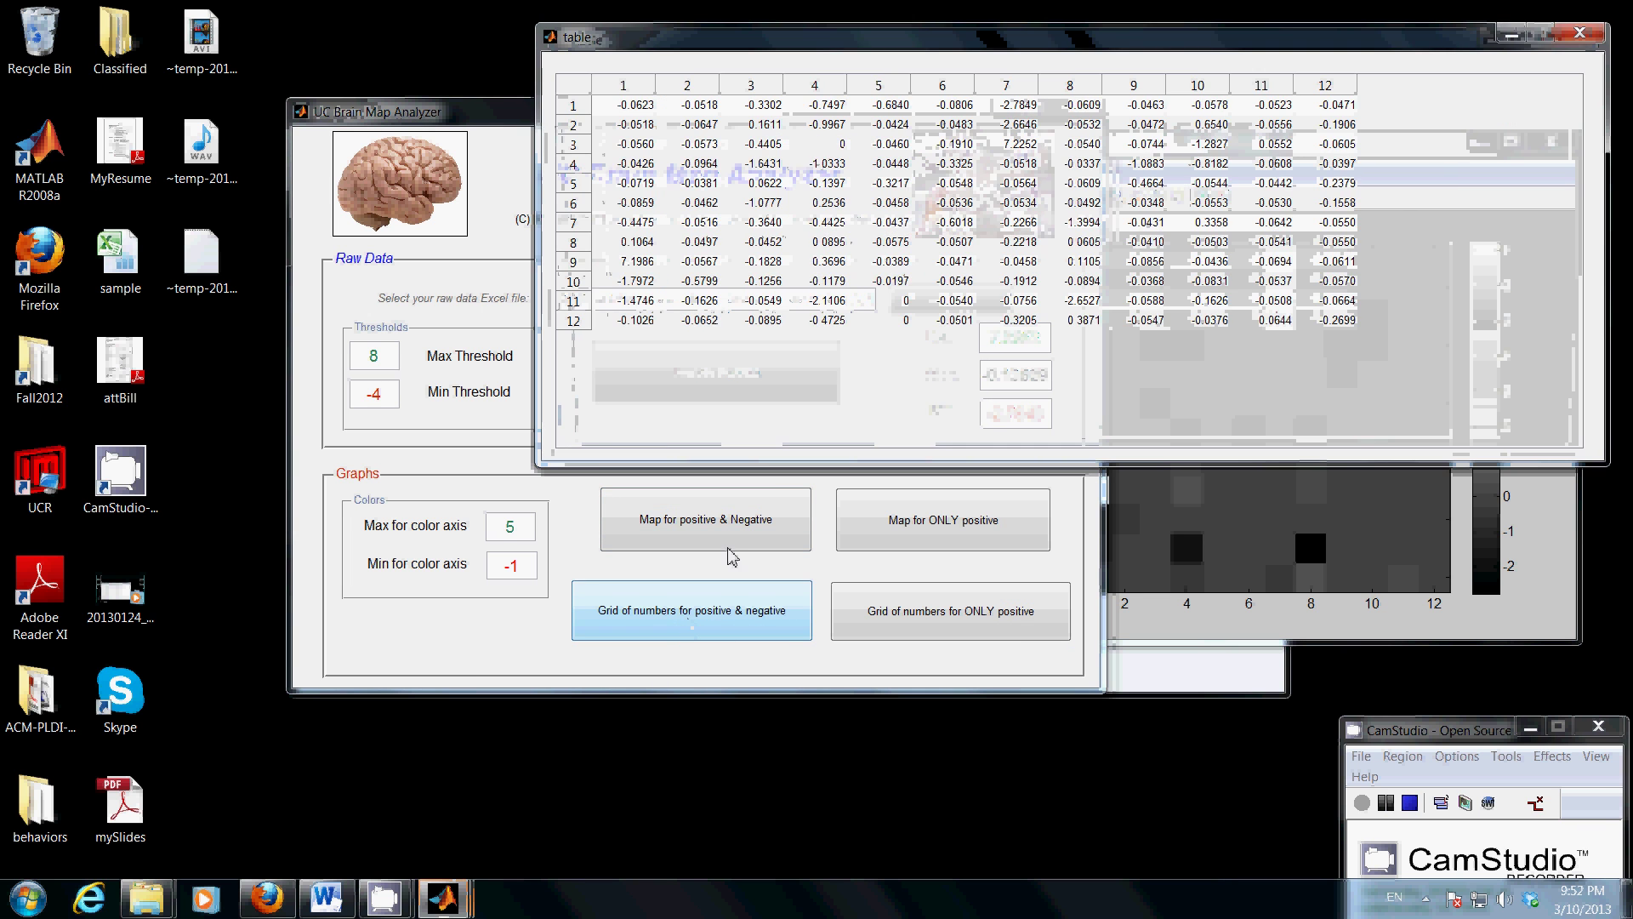
pyautogui.moveTo(929, 41); pyautogui.dragTo(621, 335)
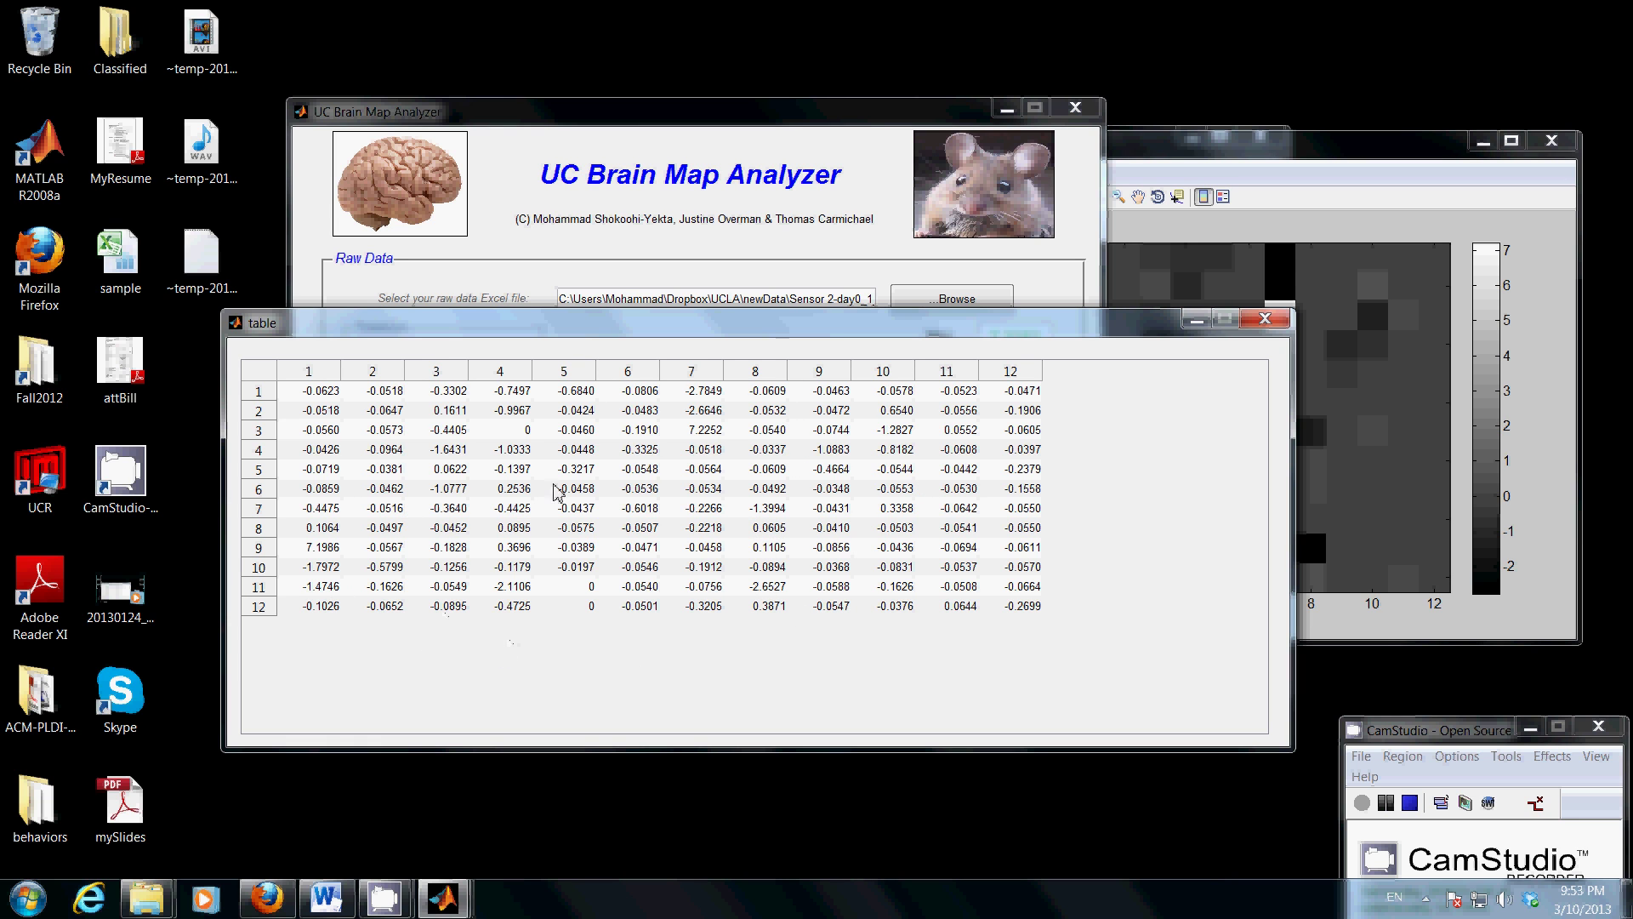
pyautogui.click(333, 551)
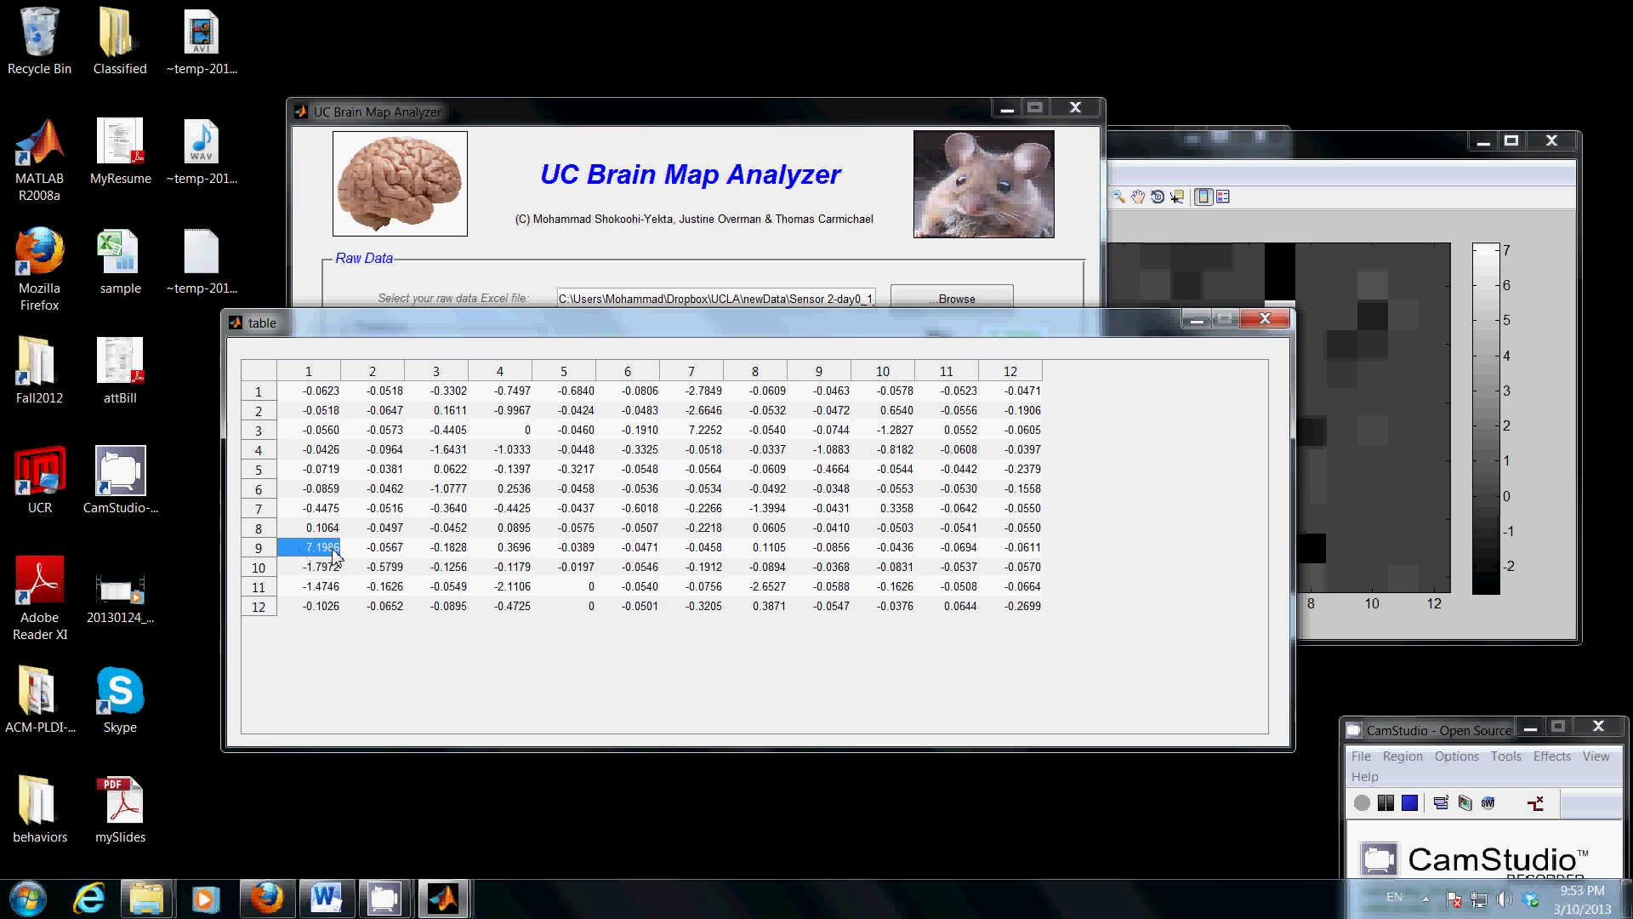
pyautogui.click(315, 567)
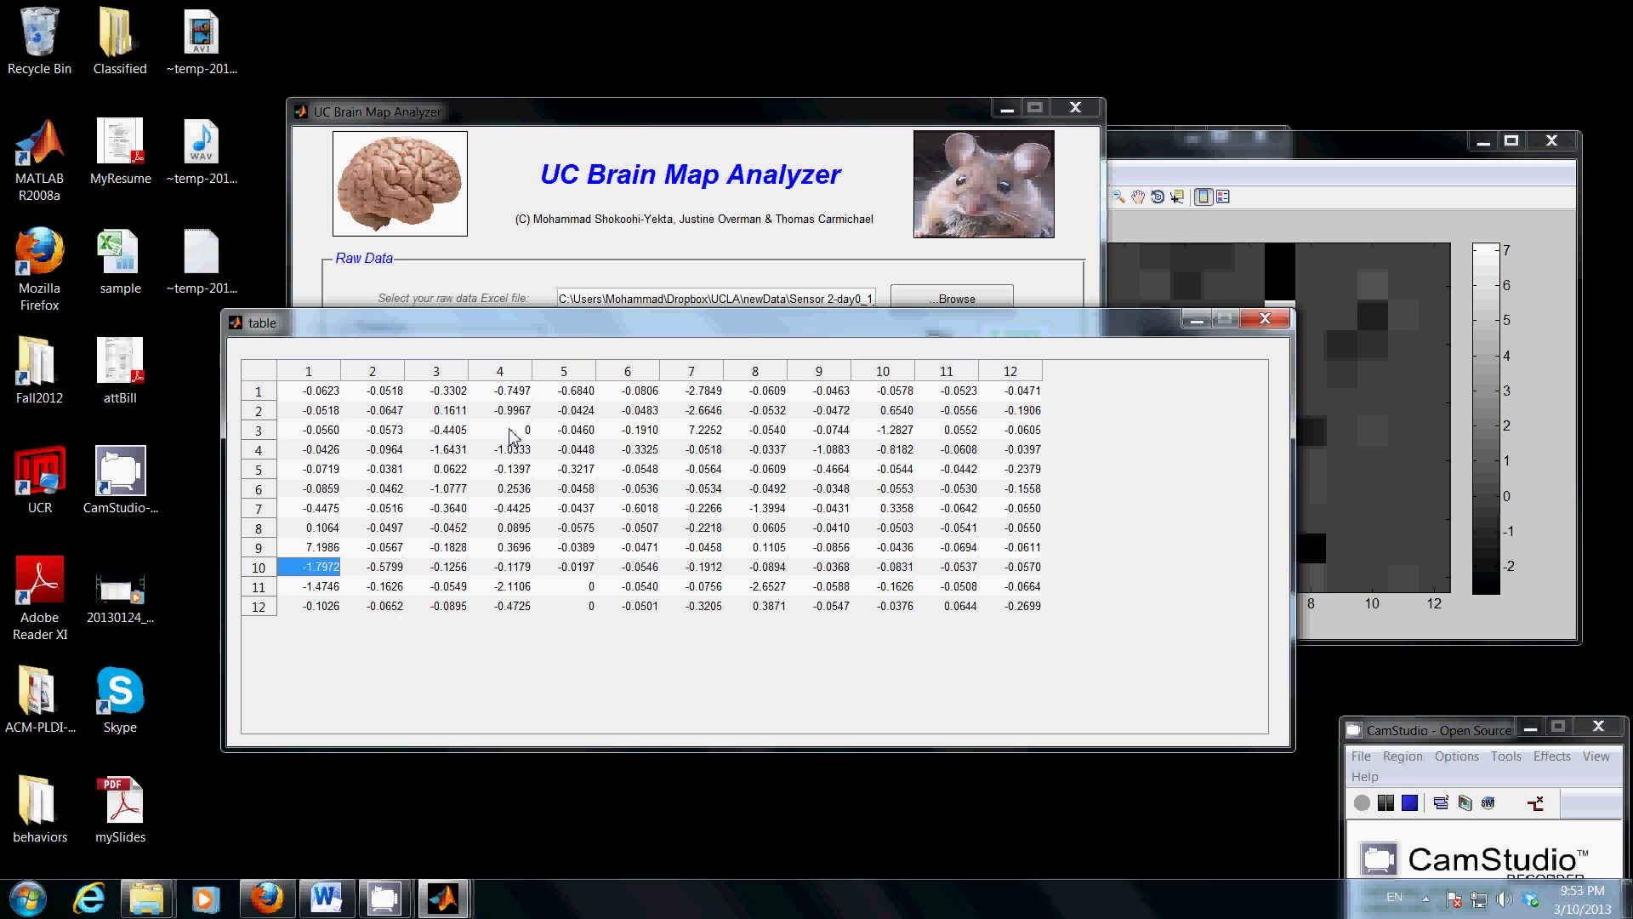
pyautogui.click(1265, 318)
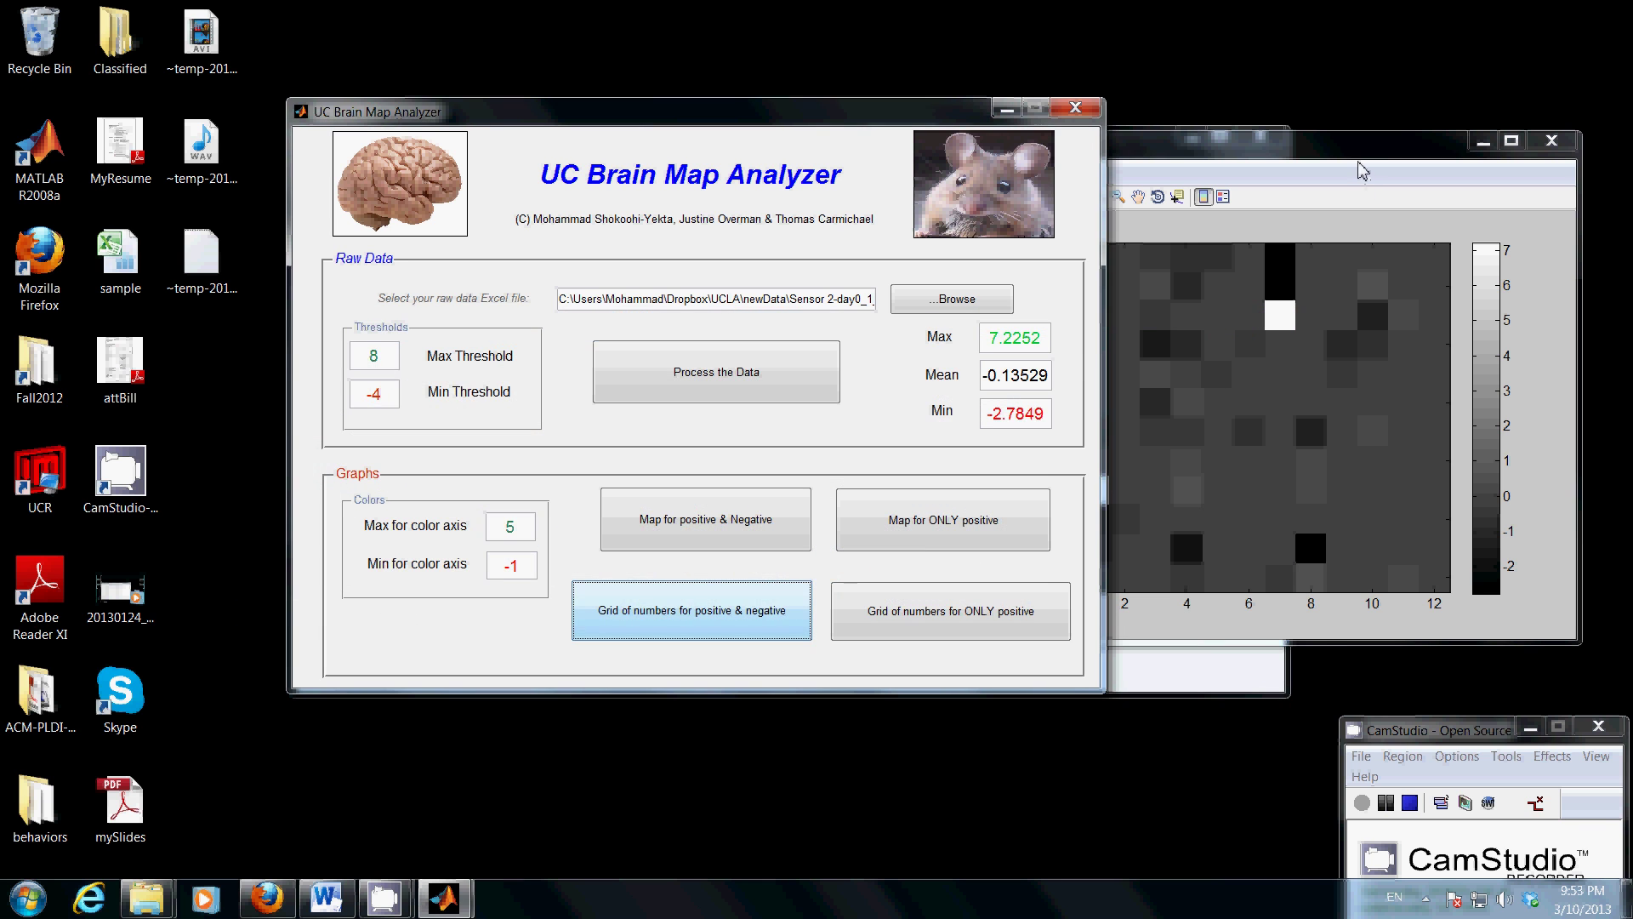
pyautogui.moveTo(1338, 152); pyautogui.dragTo(1271, 181)
pyautogui.click(1492, 169)
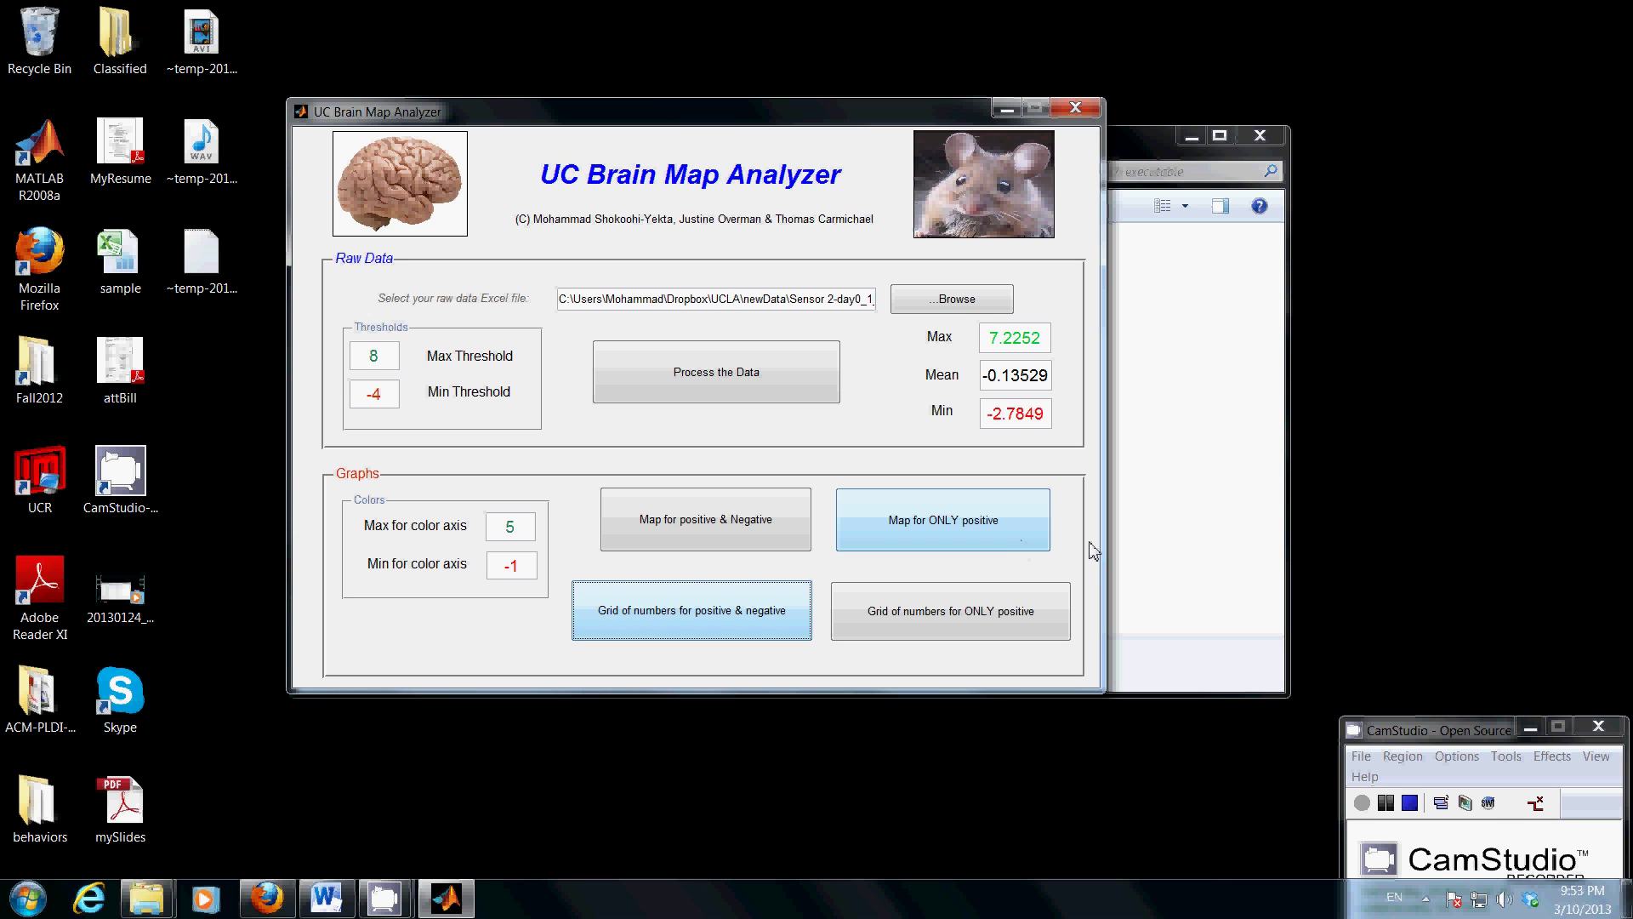
# - Generate the map for only positive values, add a color bar to its figure, and move the figure aside to uncover the color settings
pyautogui.click(955, 532)
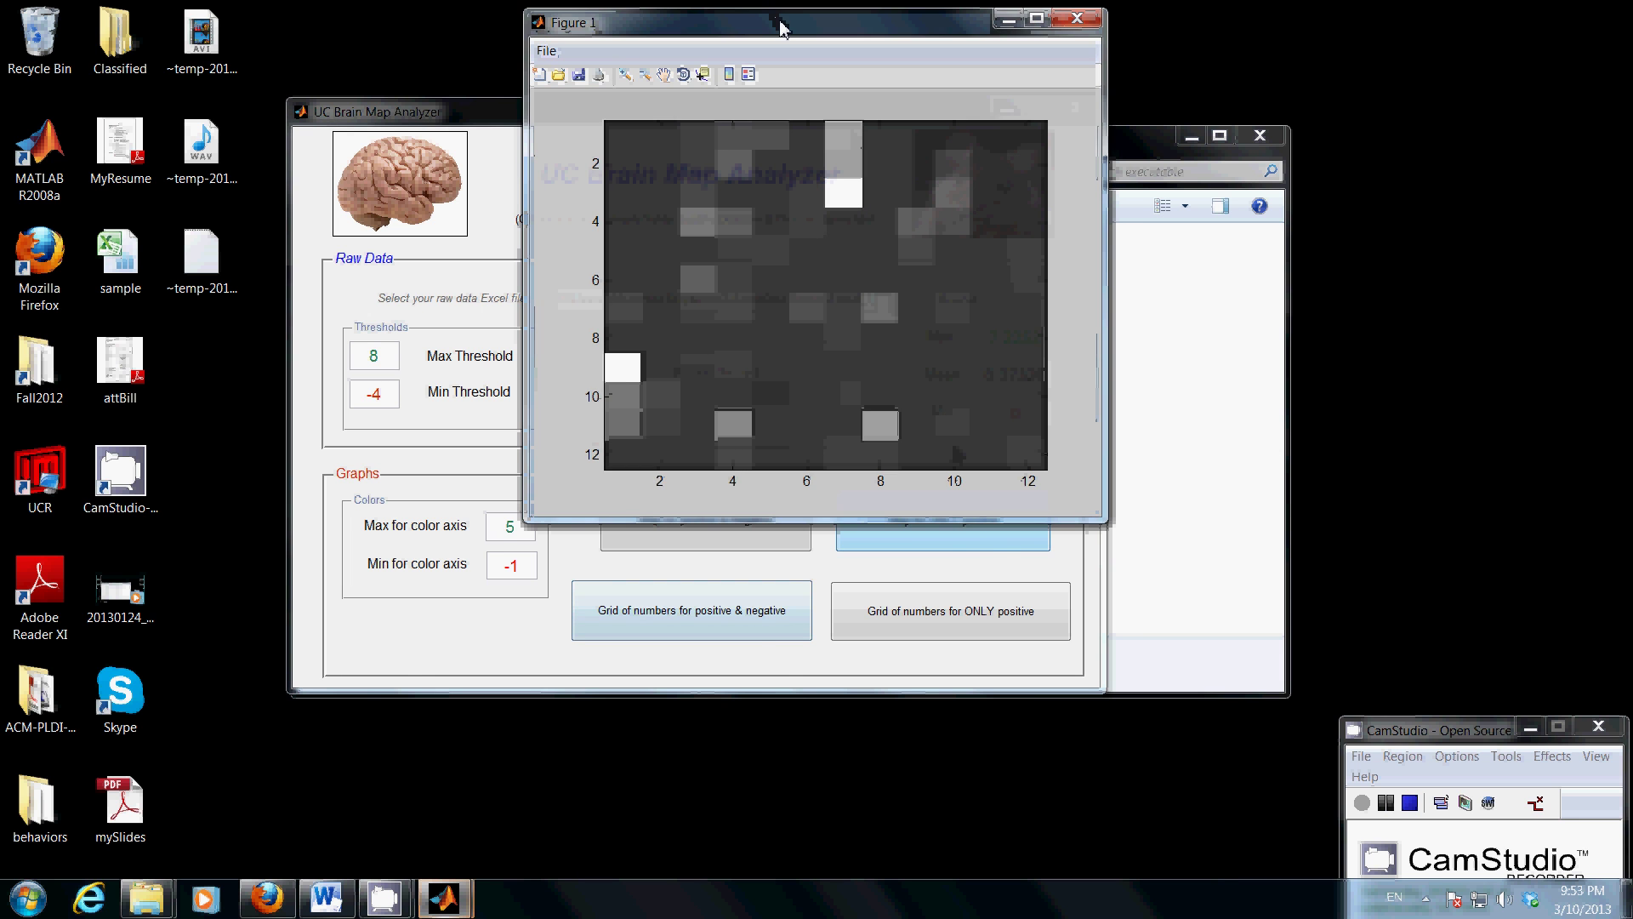
pyautogui.moveTo(784, 23); pyautogui.dragTo(461, 198)
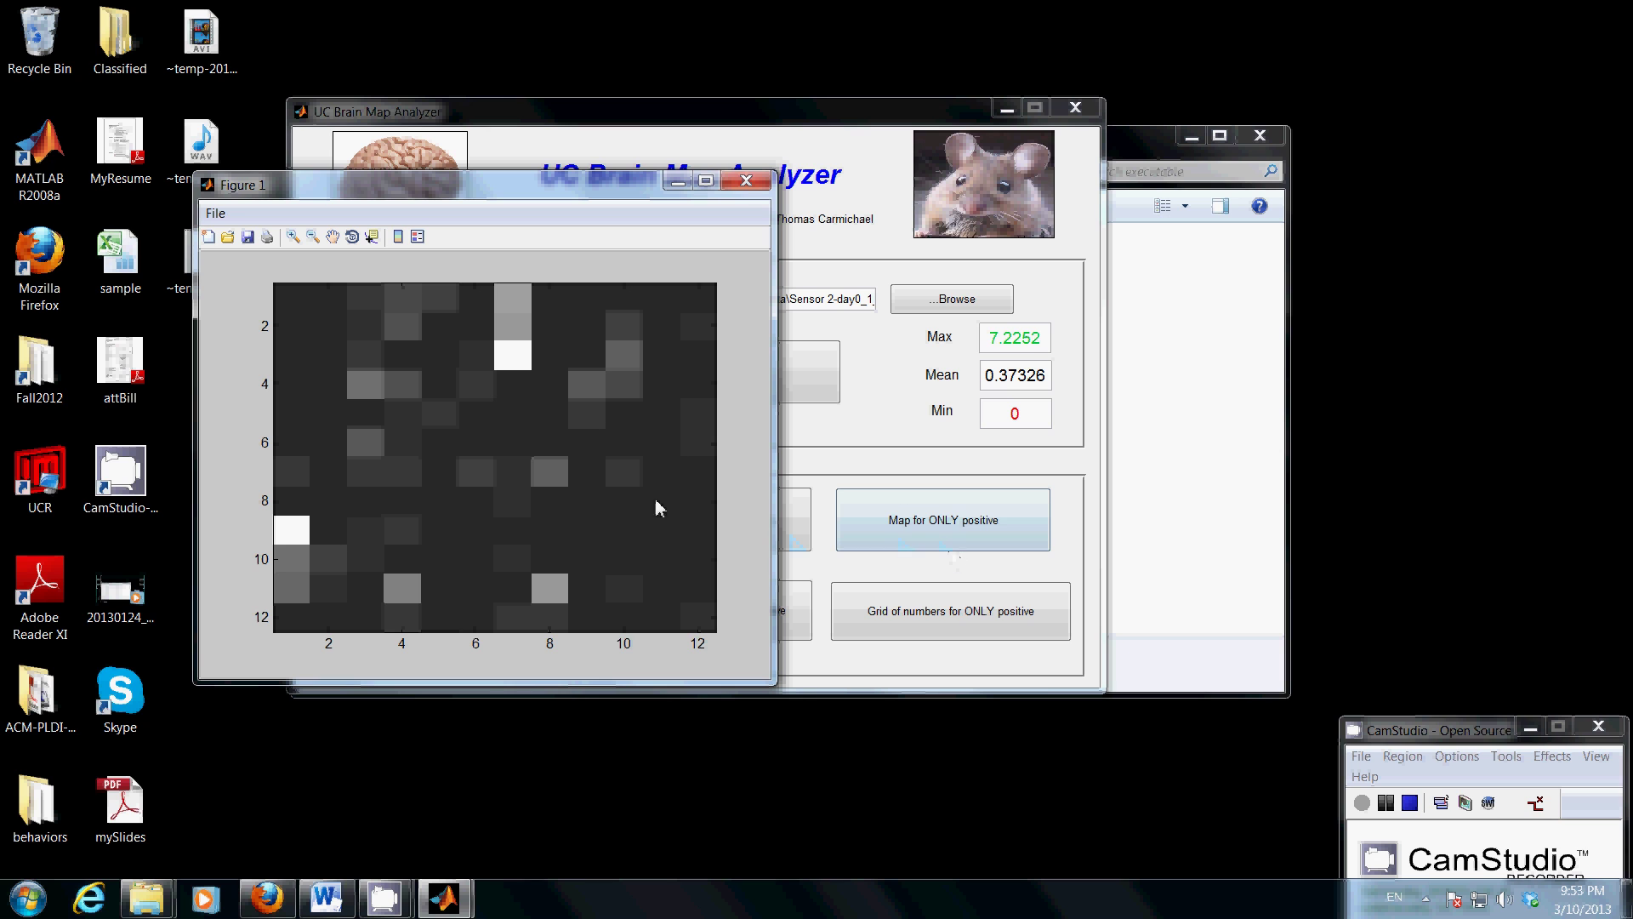
pyautogui.click(371, 237)
pyautogui.click(397, 239)
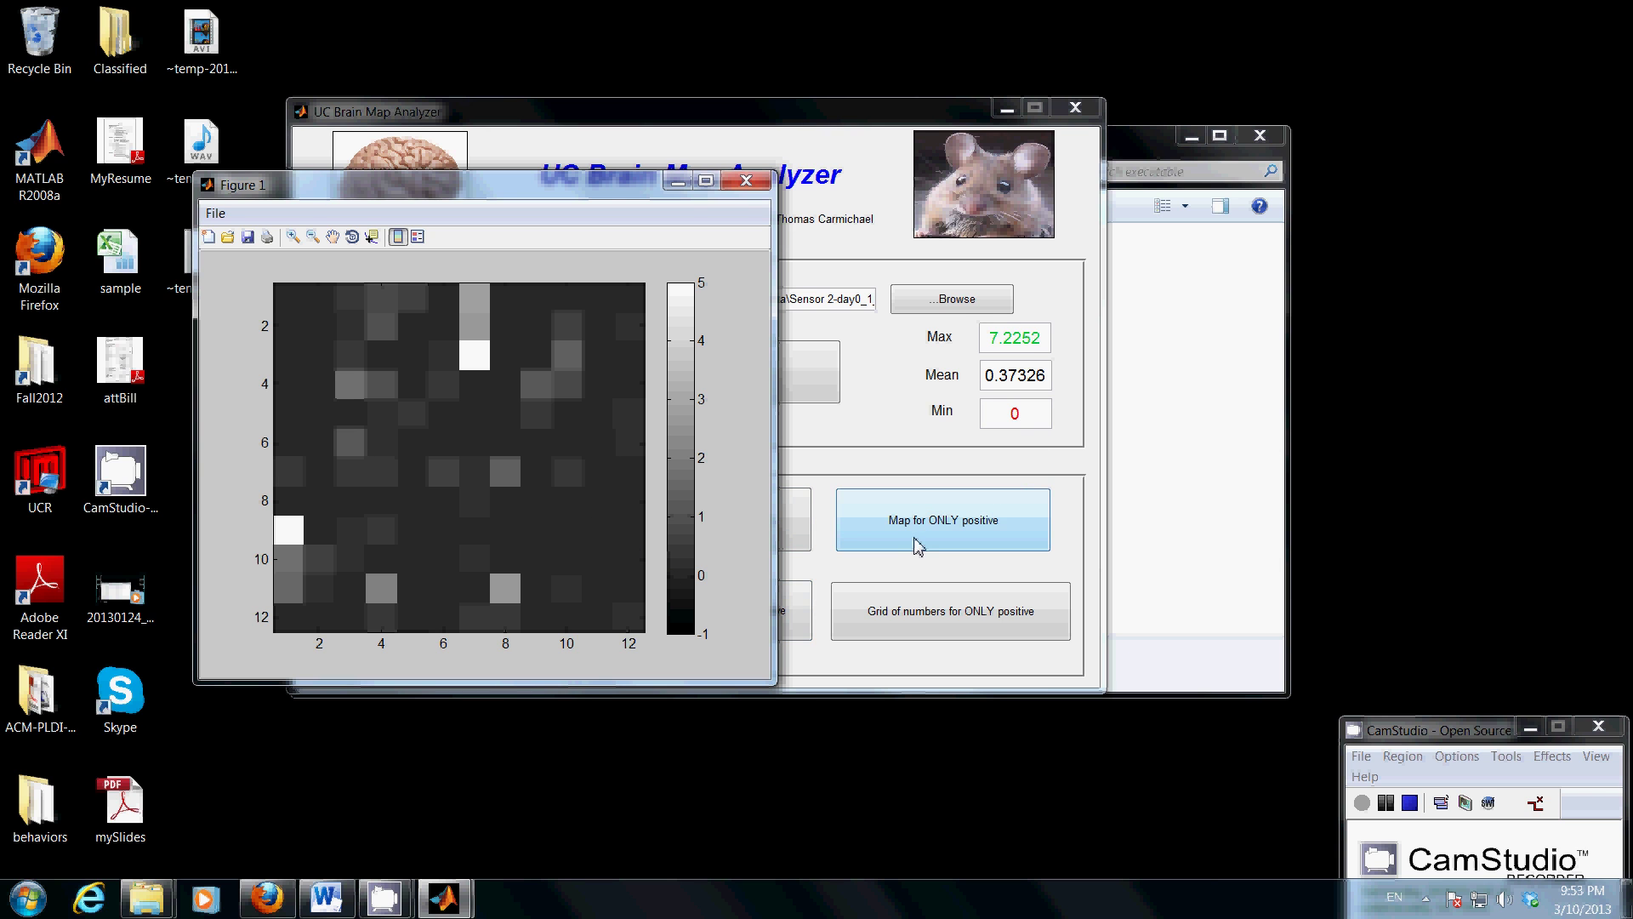
pyautogui.moveTo(500, 200); pyautogui.dragTo(996, 223)
# - Clear the minimum and maximum color axis values and close the existing only-positive map figure
pyautogui.doubleClick(510, 565)
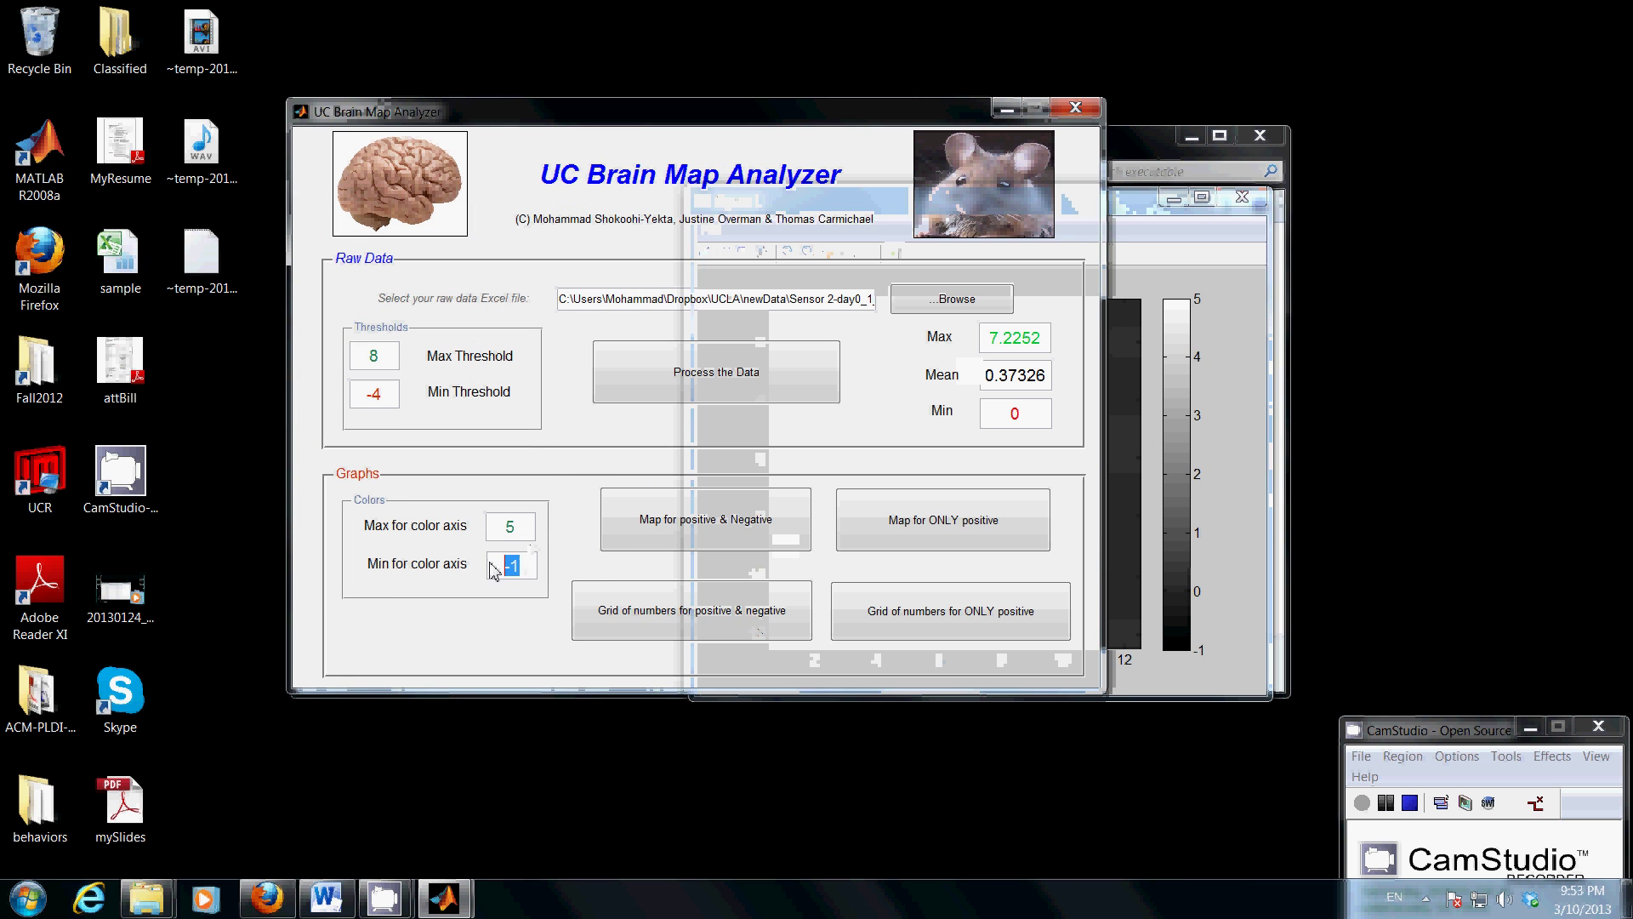
pyautogui.doubleClick(528, 525)
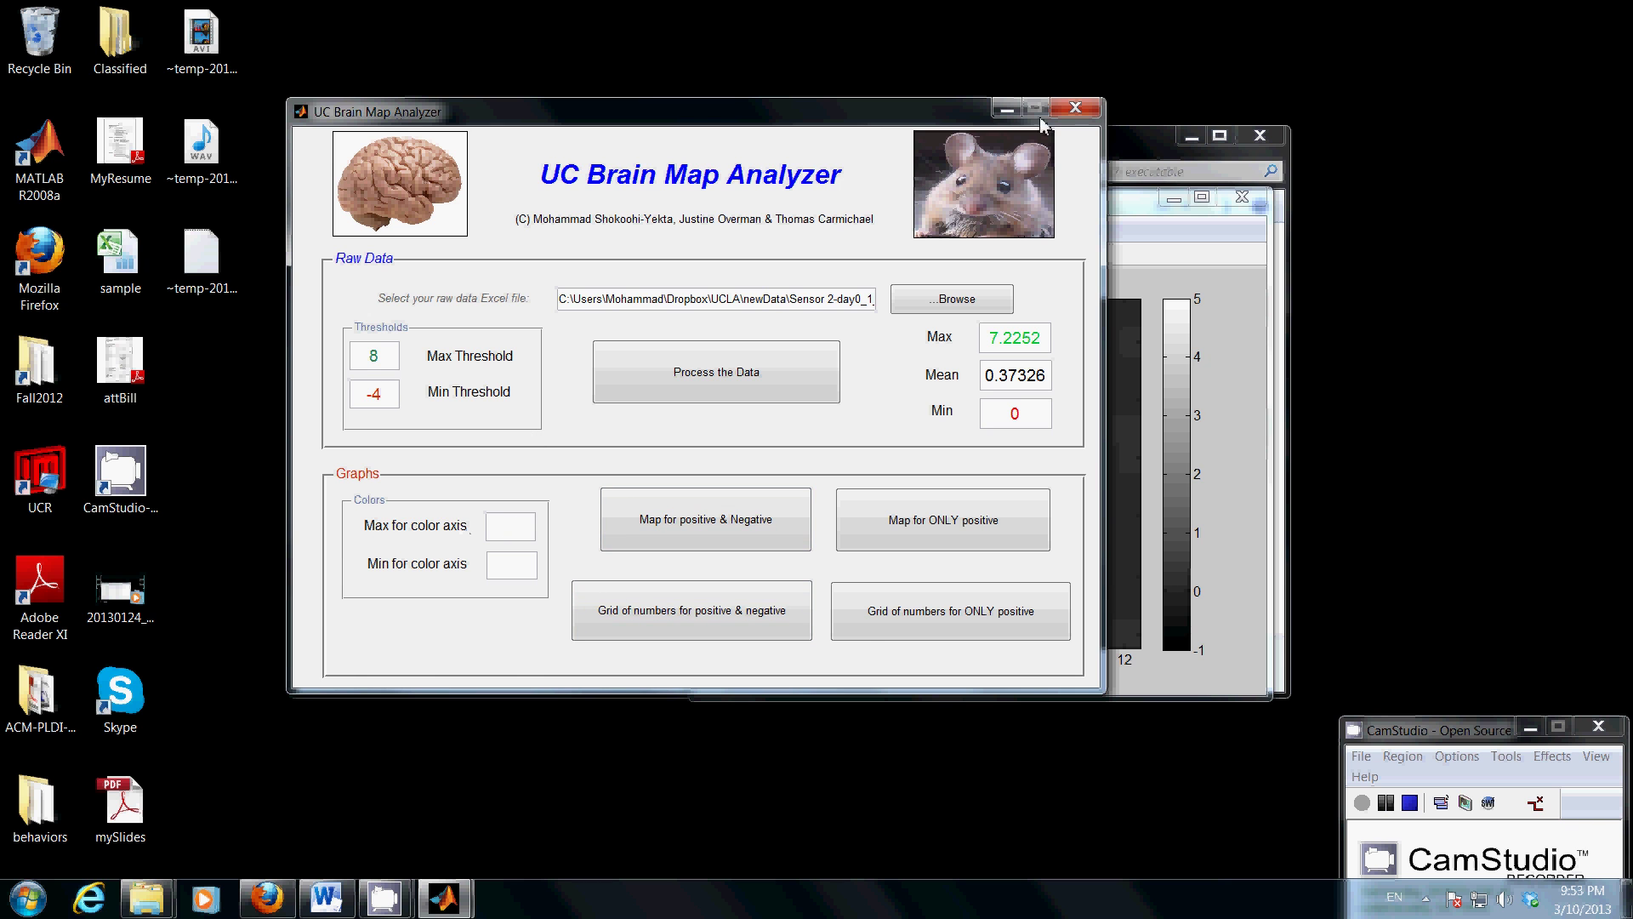
pyautogui.click(1150, 158)
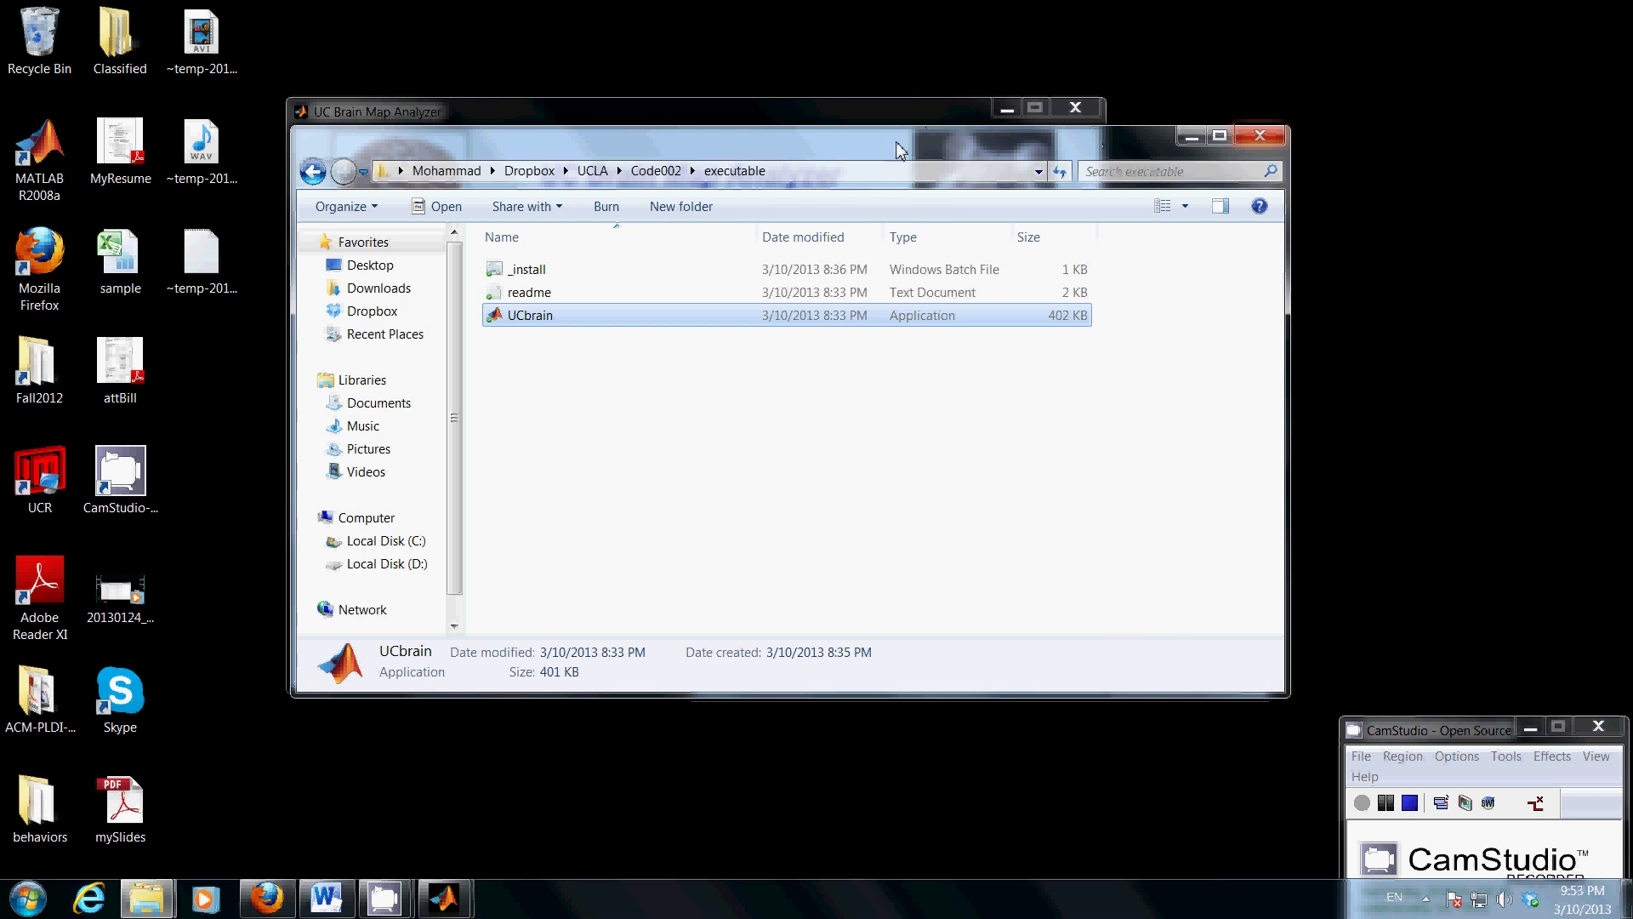
pyautogui.moveTo(895, 141); pyautogui.dragTo(841, 524)
pyautogui.click(1127, 197)
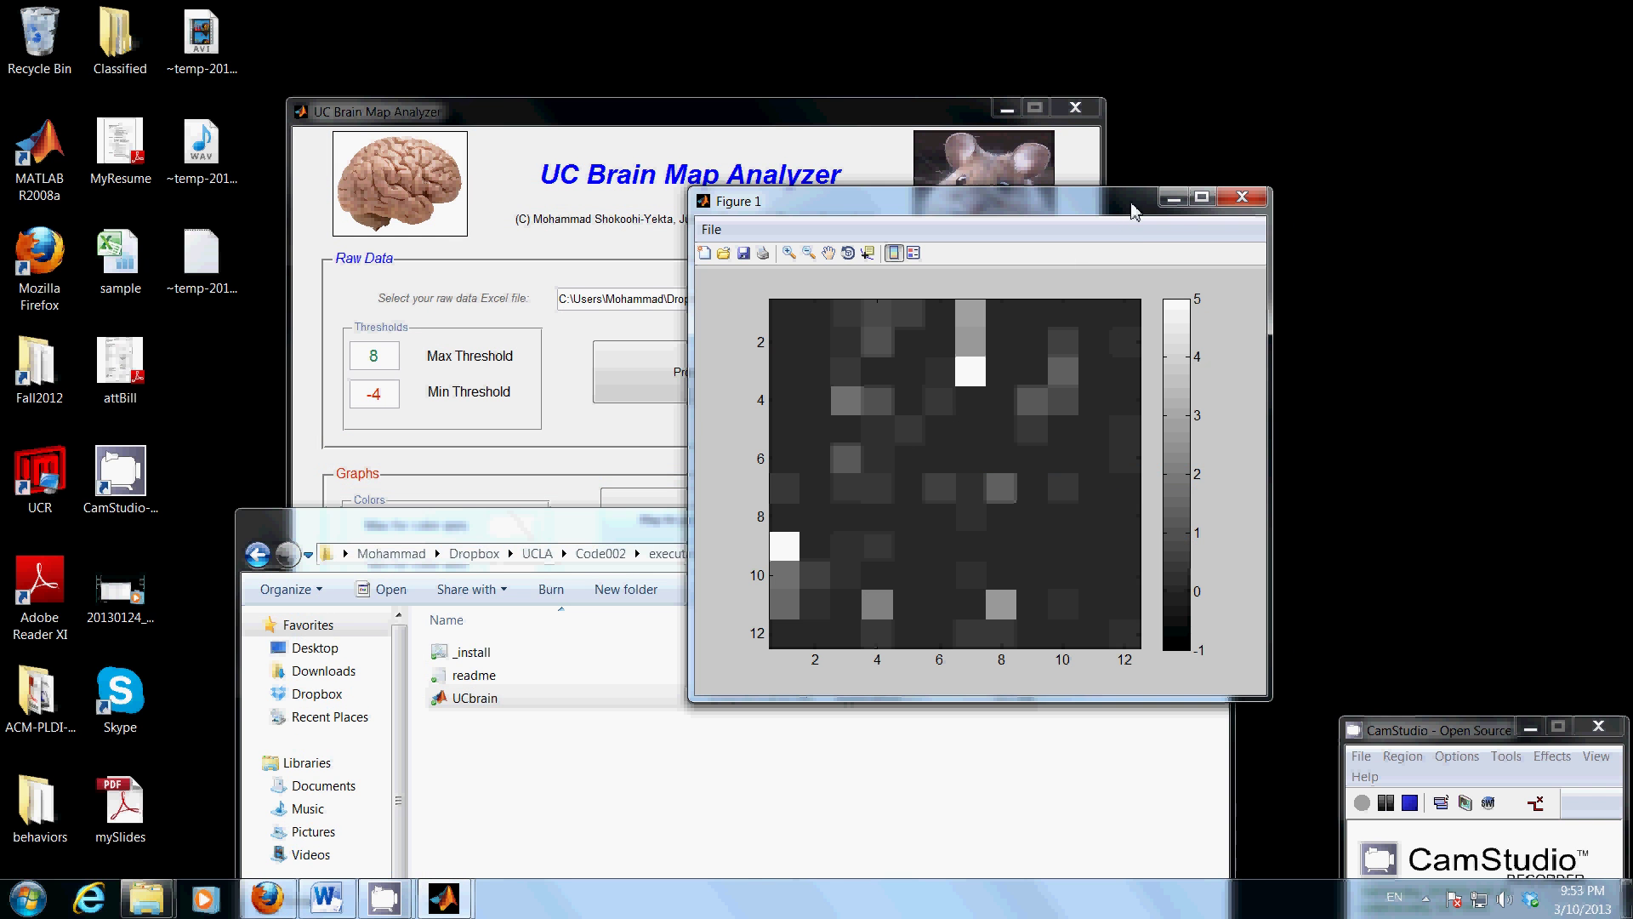
pyautogui.click(1242, 199)
pyautogui.click(856, 335)
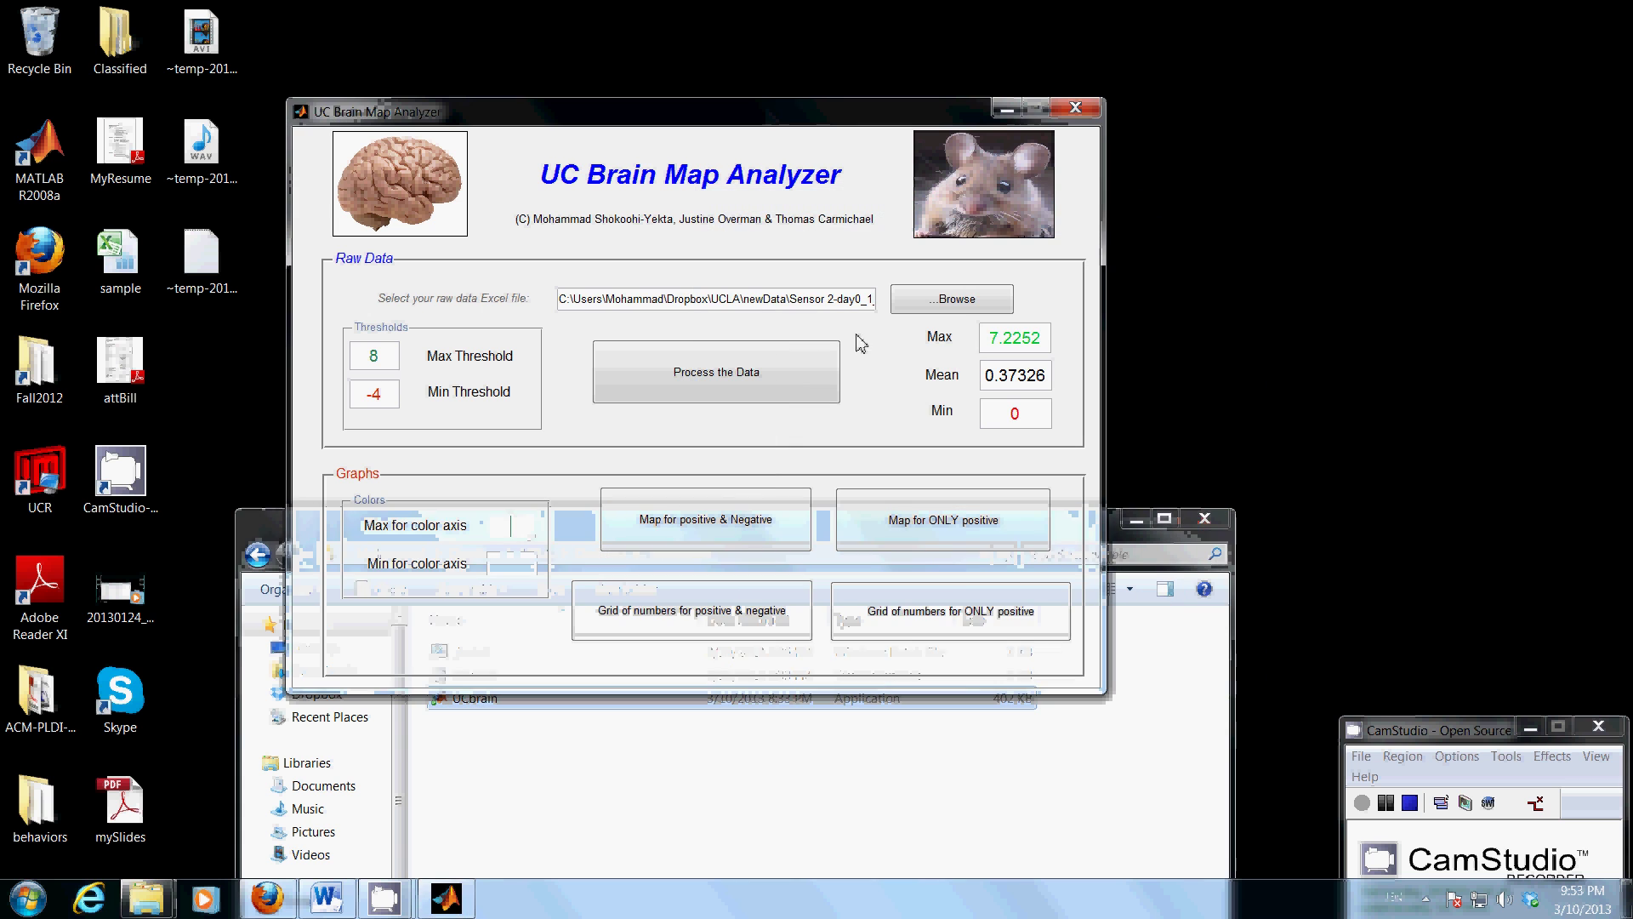
# - Generate the only-positive map without color limits, show its color bar, and place the figure clear of the color settings
pyautogui.click(966, 533)
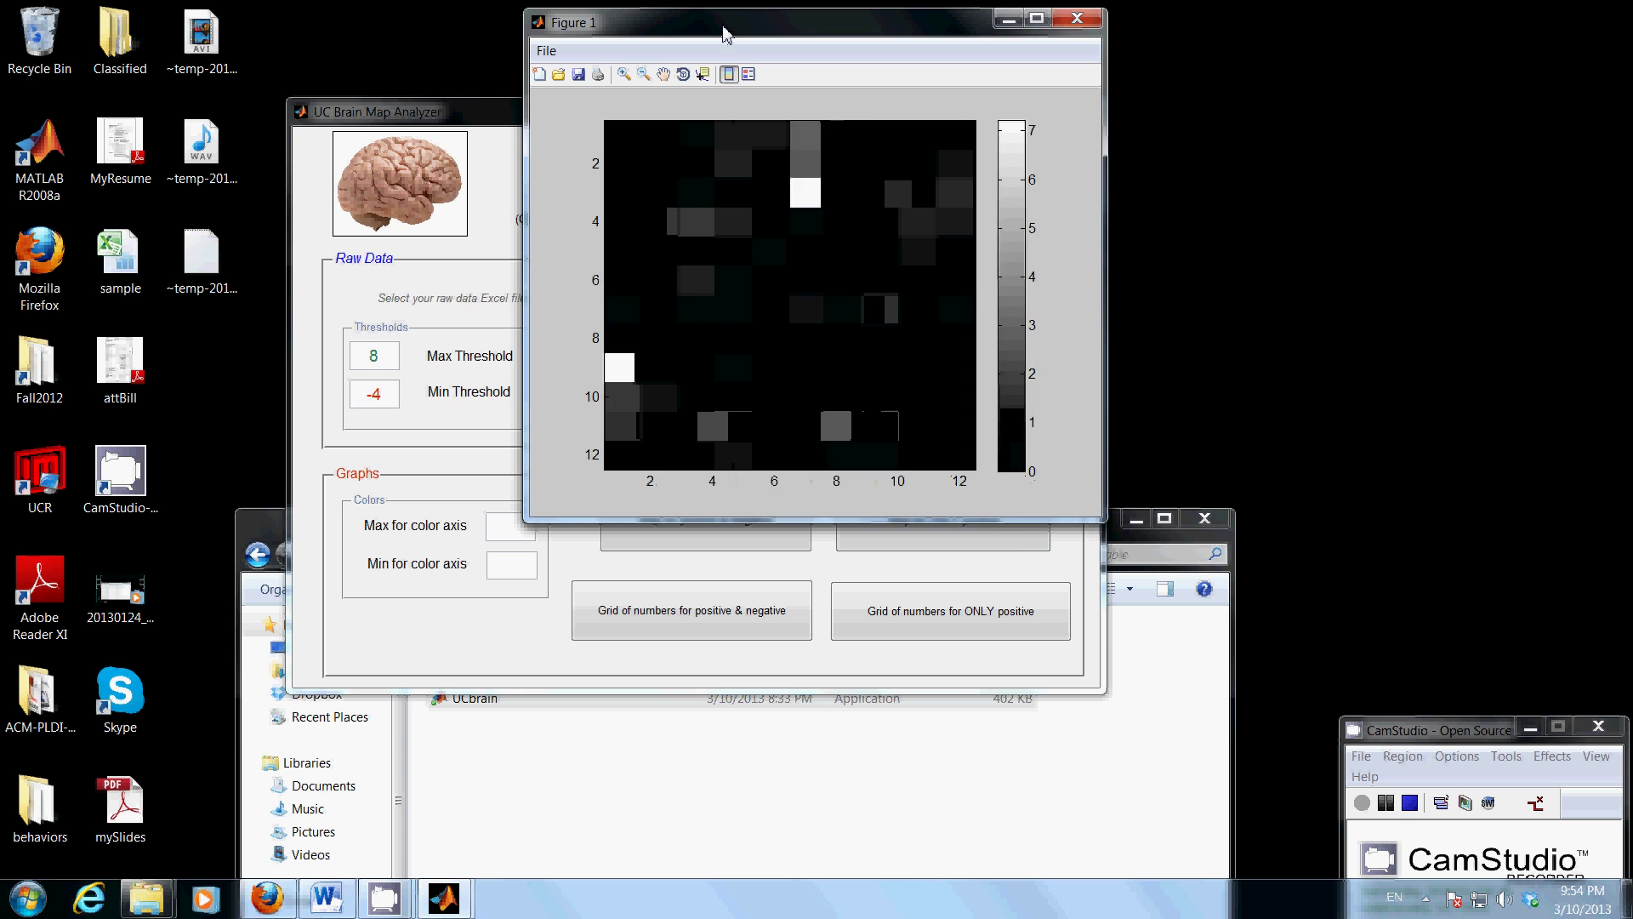
pyautogui.moveTo(726, 33); pyautogui.dragTo(377, 219)
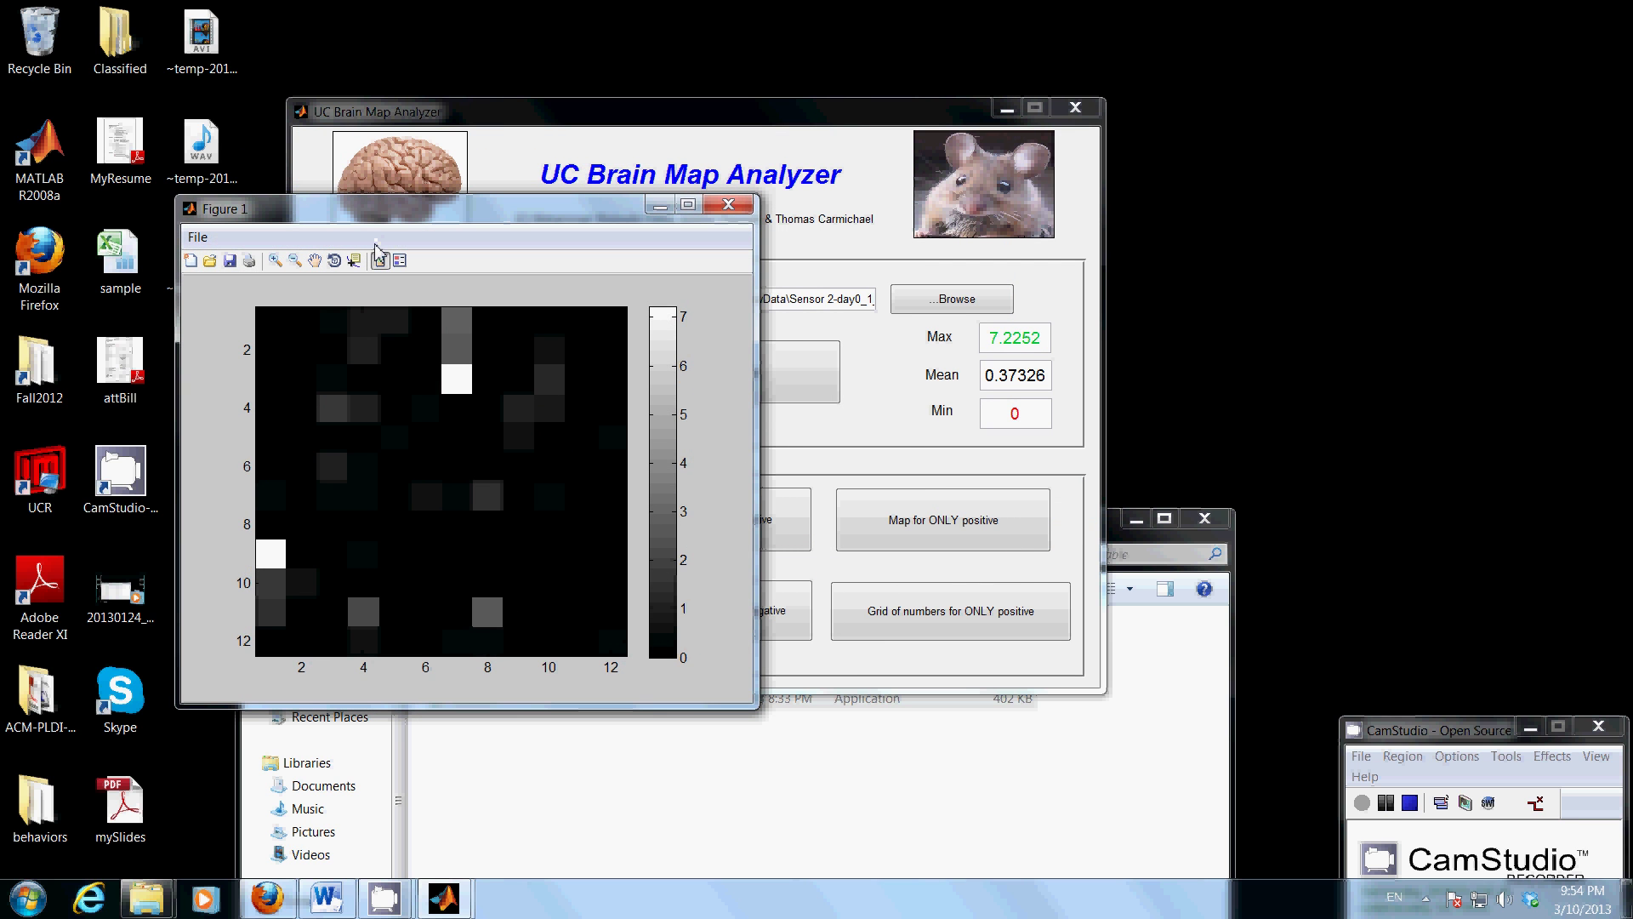
pyautogui.moveTo(510, 211); pyautogui.dragTo(316, 220)
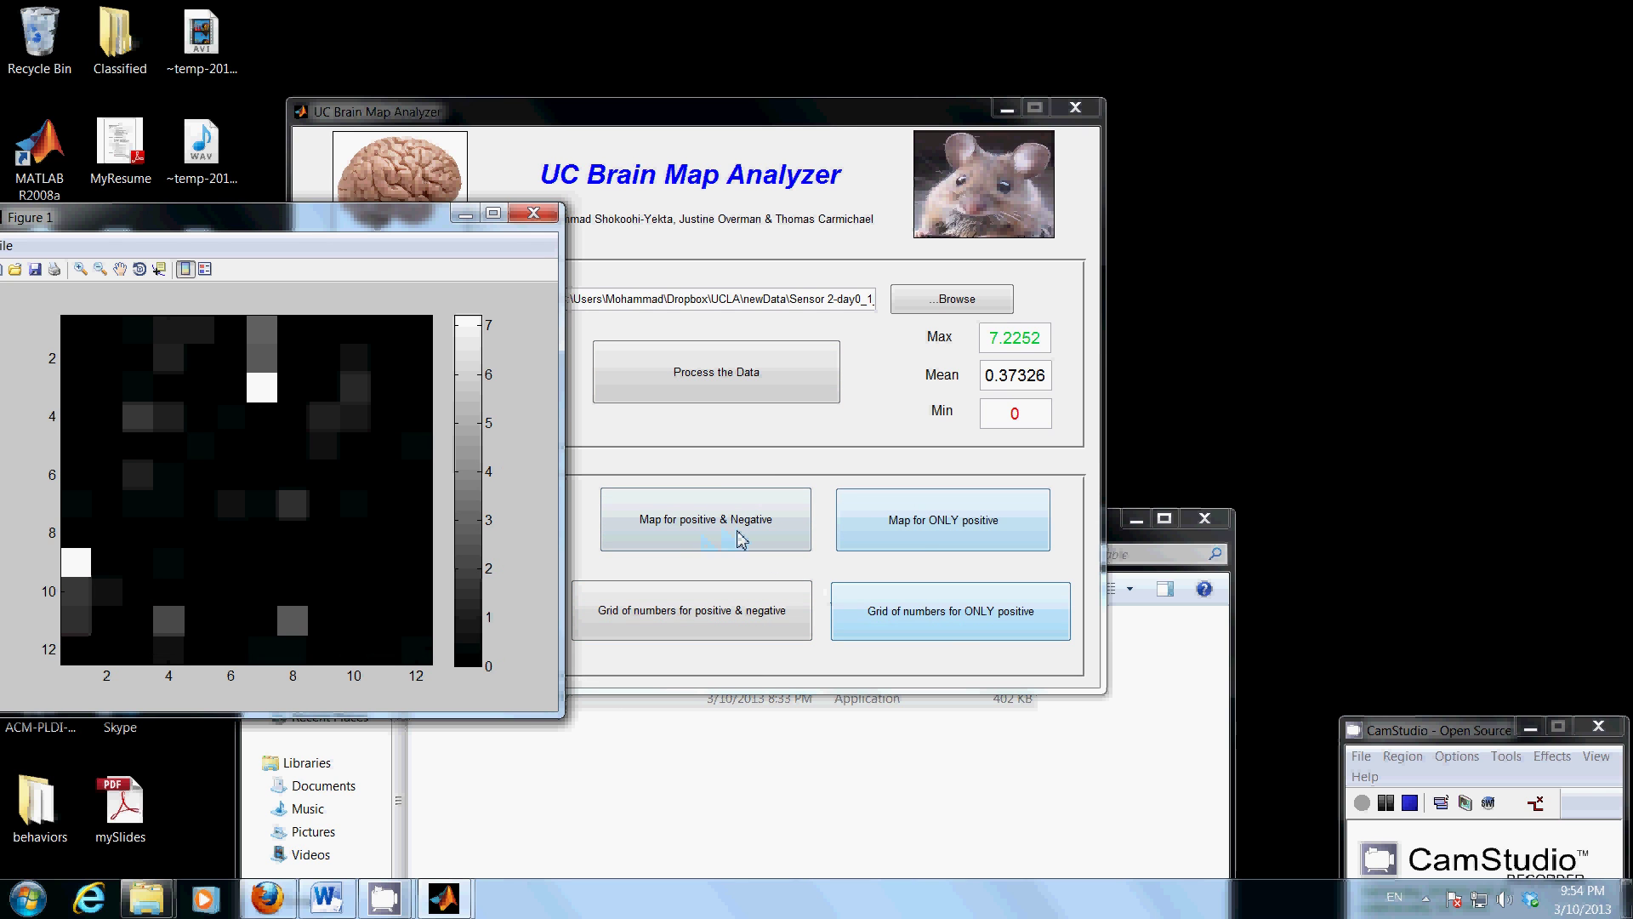
pyautogui.click(986, 540)
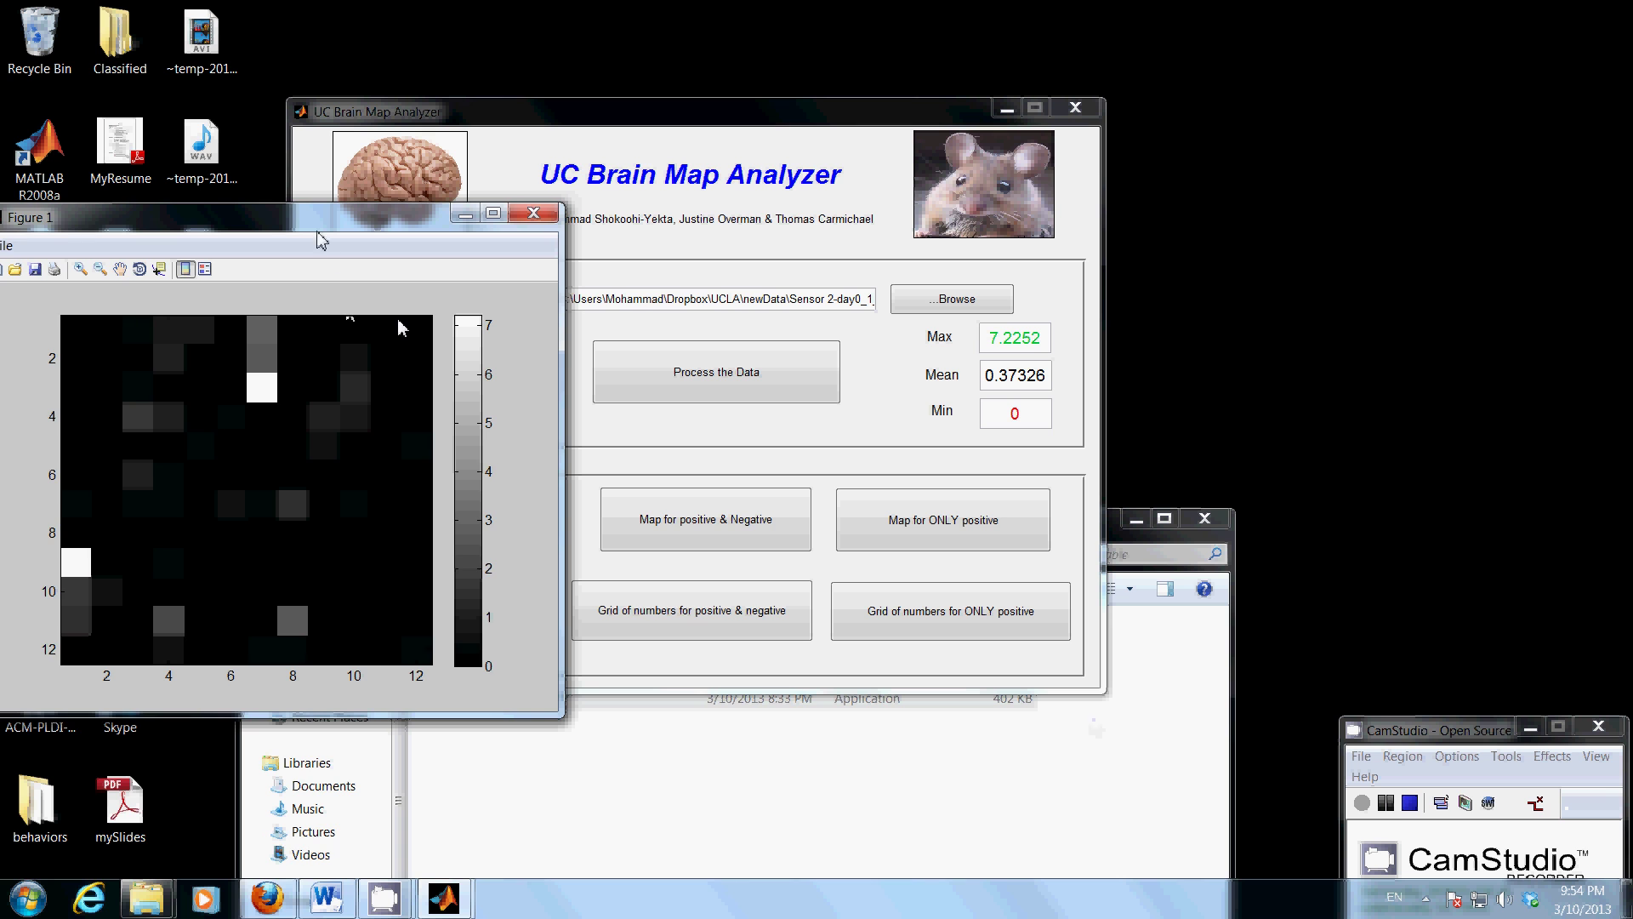
pyautogui.moveTo(319, 219); pyautogui.dragTo(602, 458)
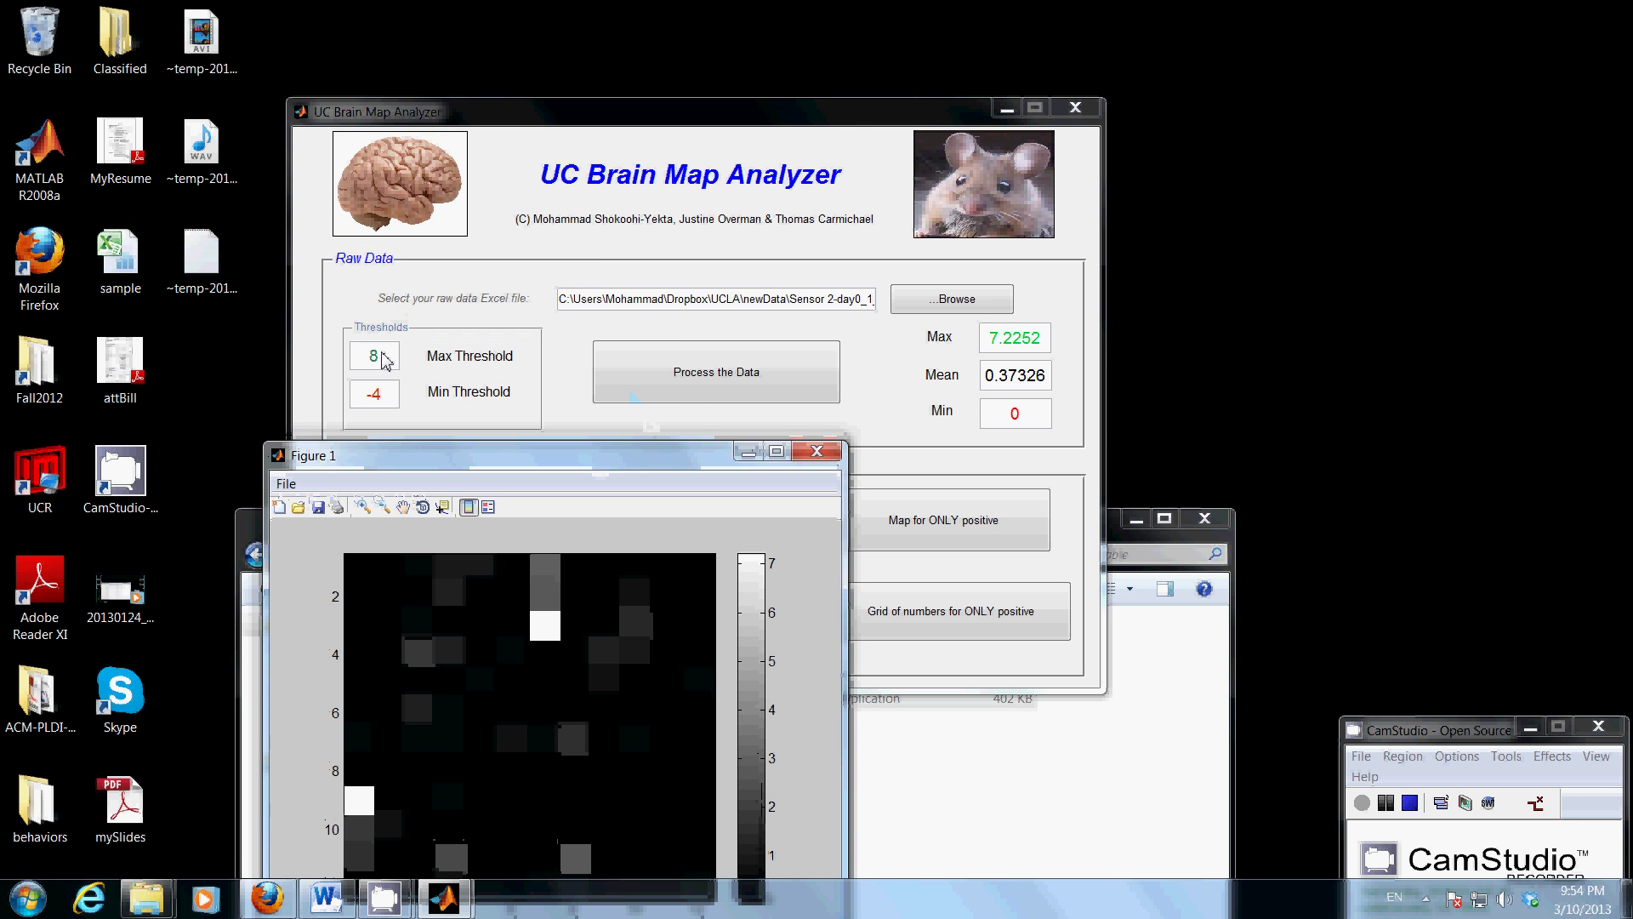
pyautogui.moveTo(466, 459); pyautogui.dragTo(345, 197)
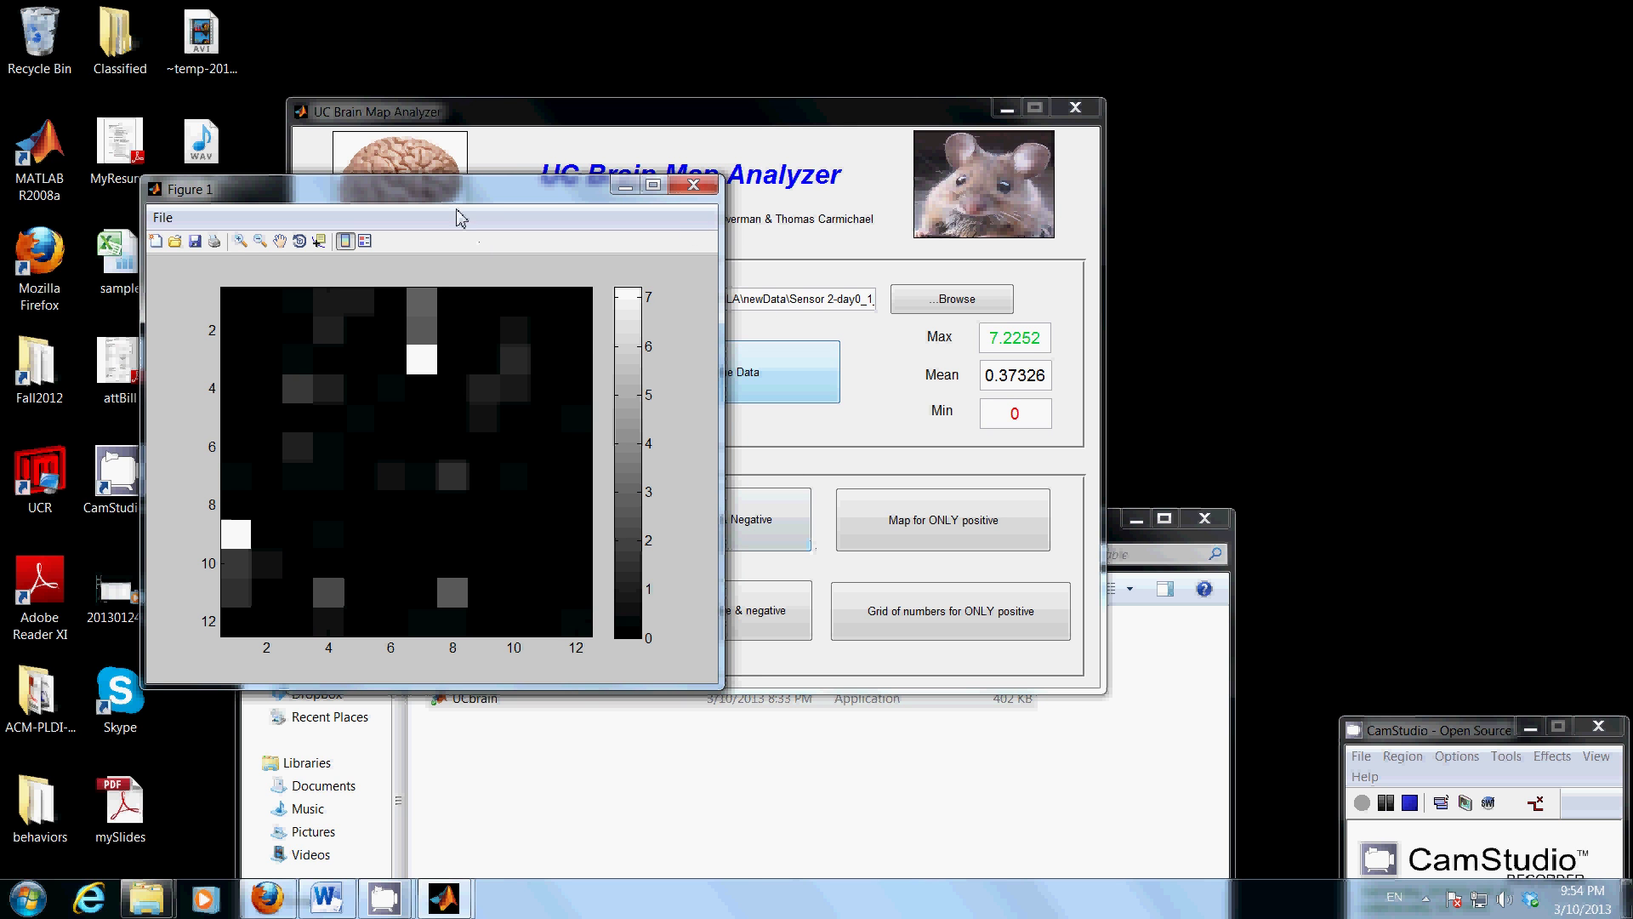
pyautogui.moveTo(451, 205); pyautogui.dragTo(1223, 224)
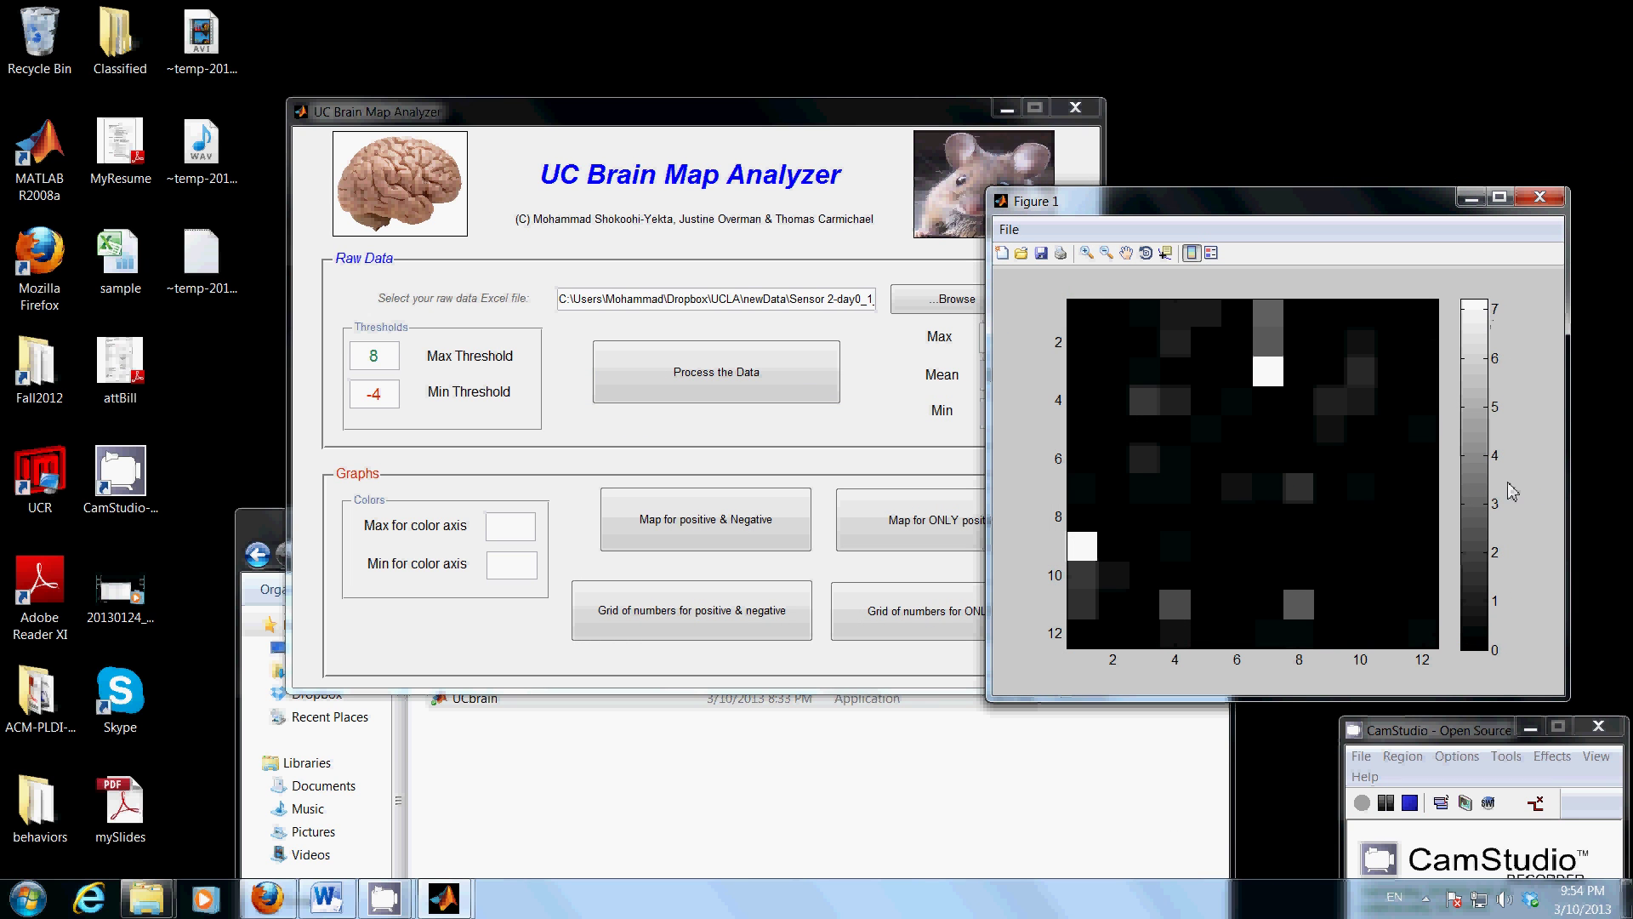
# - Generate a second only-positive map with color axis minimum 0 and maximum 5, show its color bar, and close that figure
pyautogui.click(527, 530)
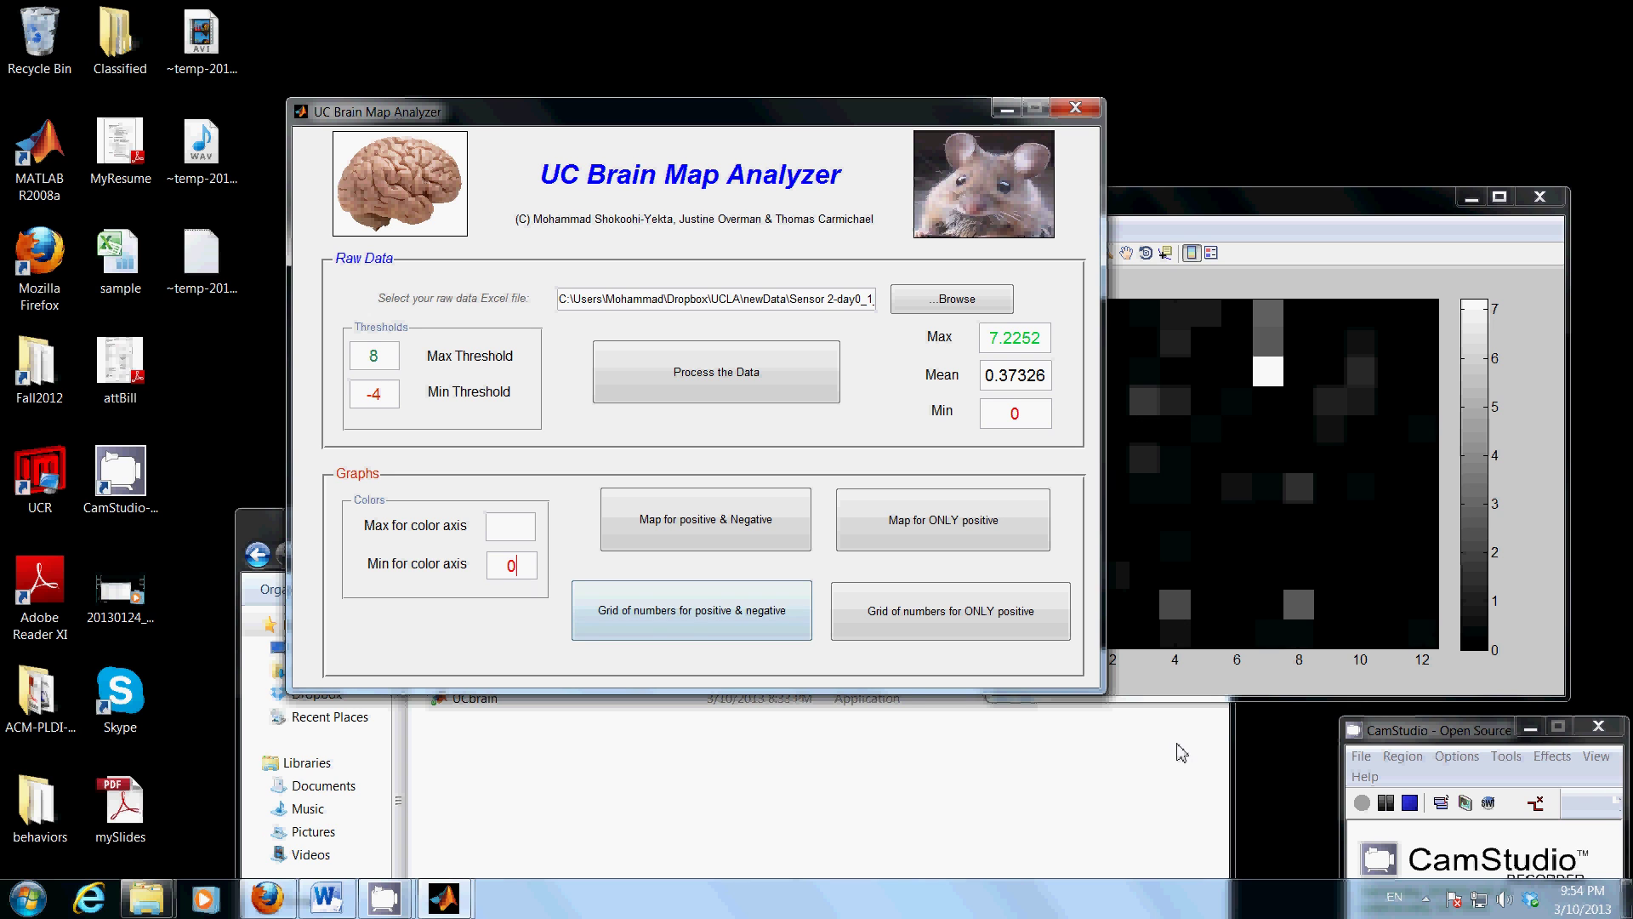
pyautogui.click(503, 536)
pyautogui.click(990, 529)
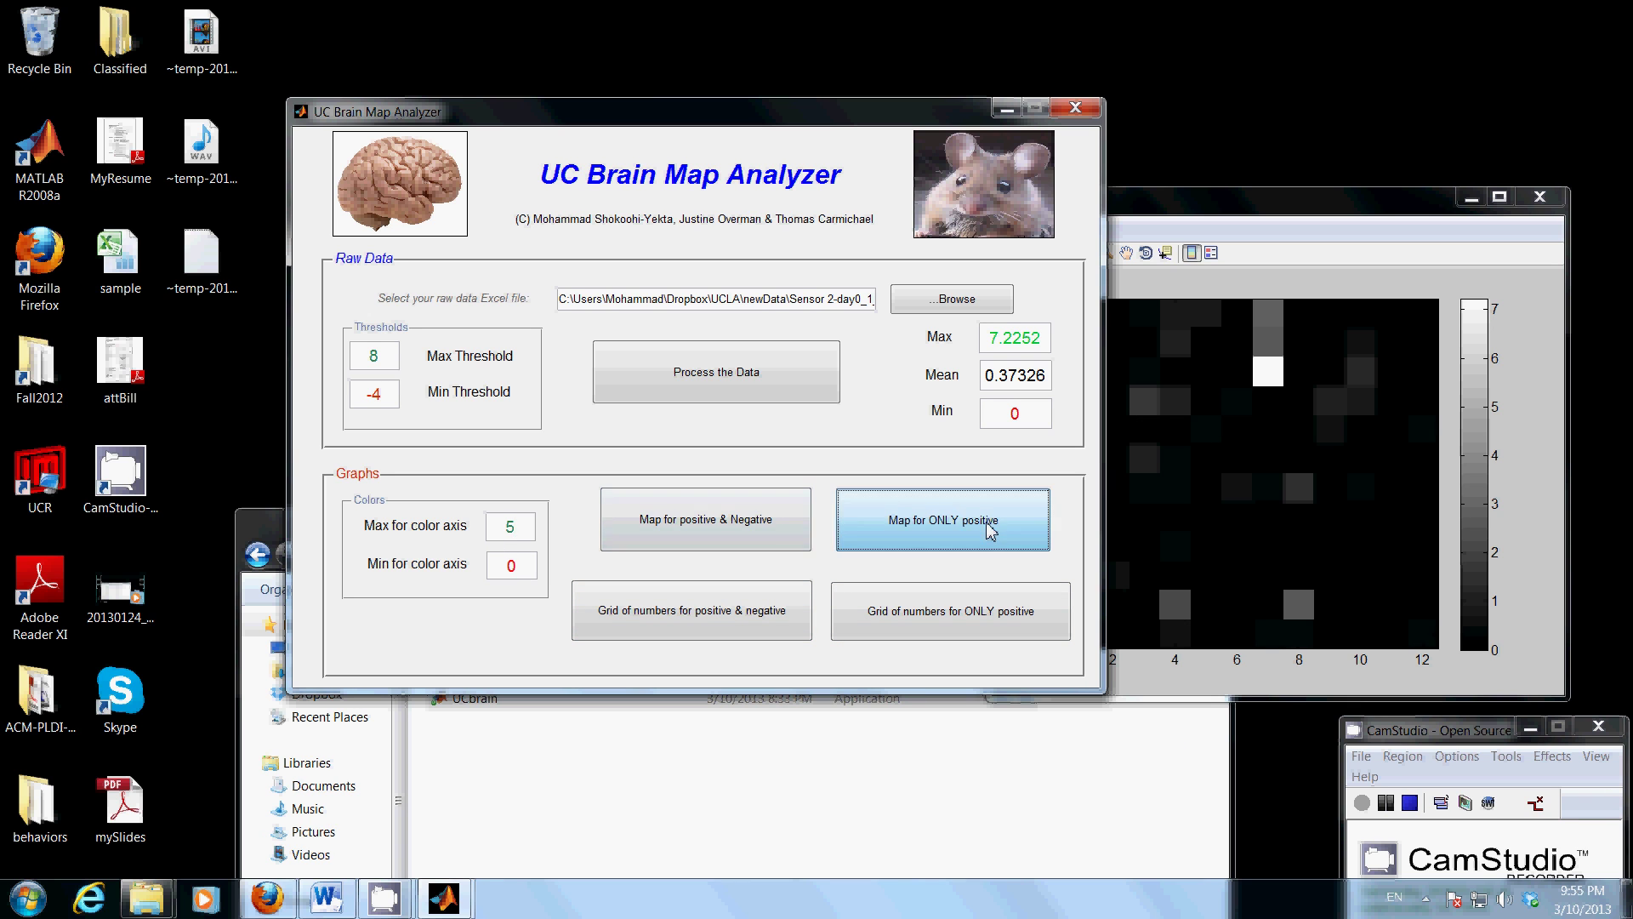
pyautogui.click(728, 75)
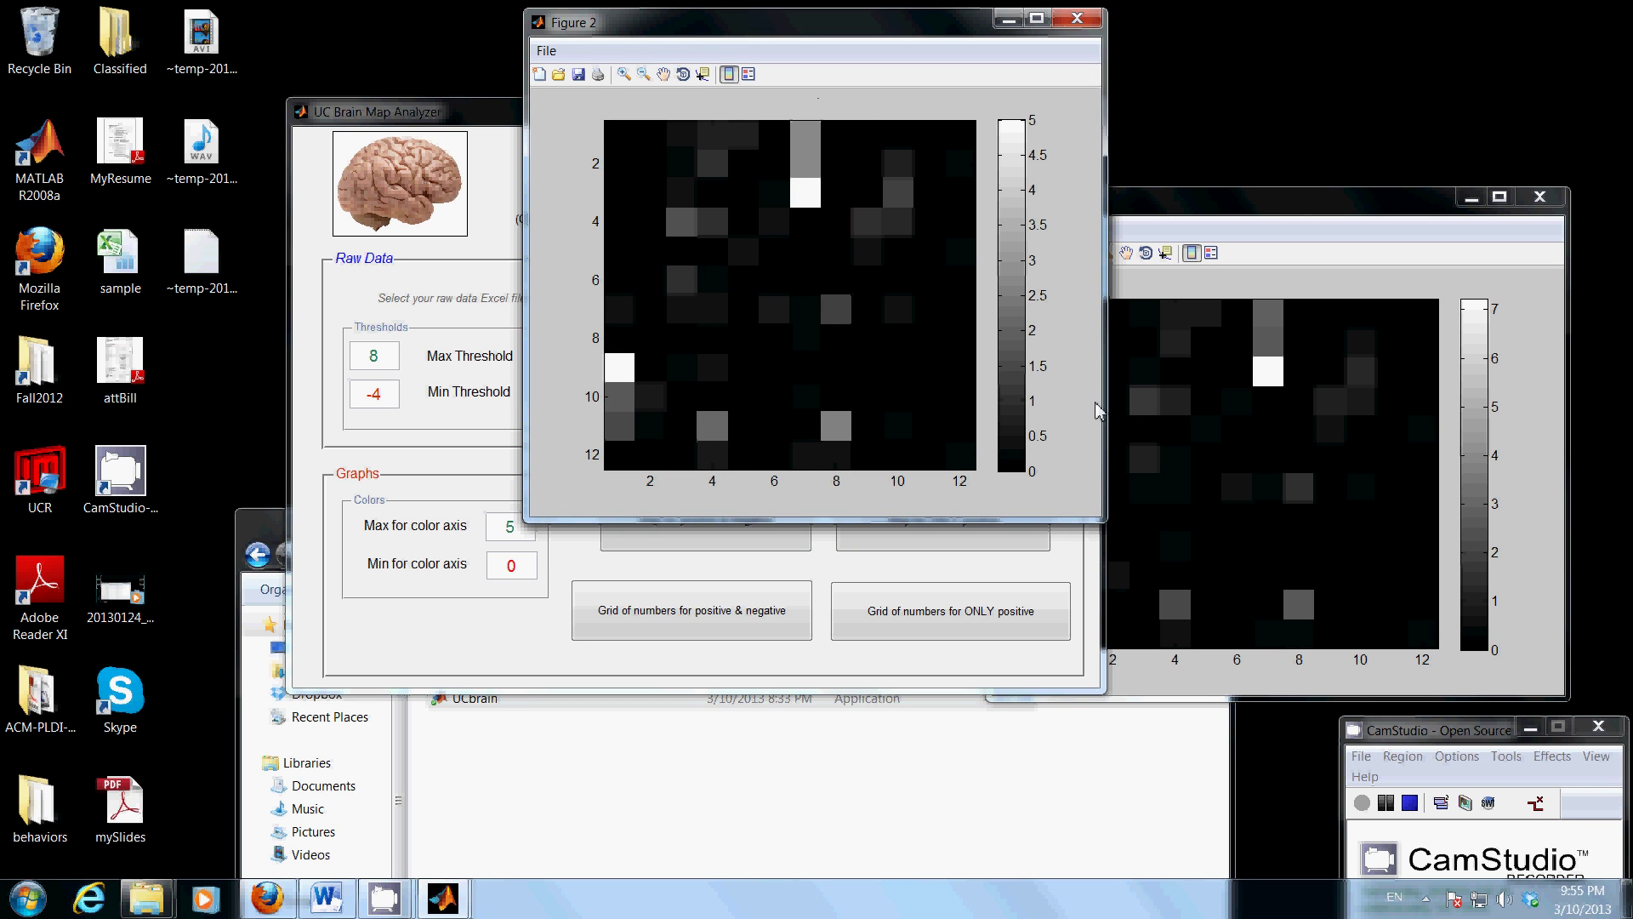
pyautogui.click(1077, 17)
# - Clear both color axis limits and open the grid of numbers for only positive values
pyautogui.moveTo(533, 566); pyautogui.dragTo(486, 534)
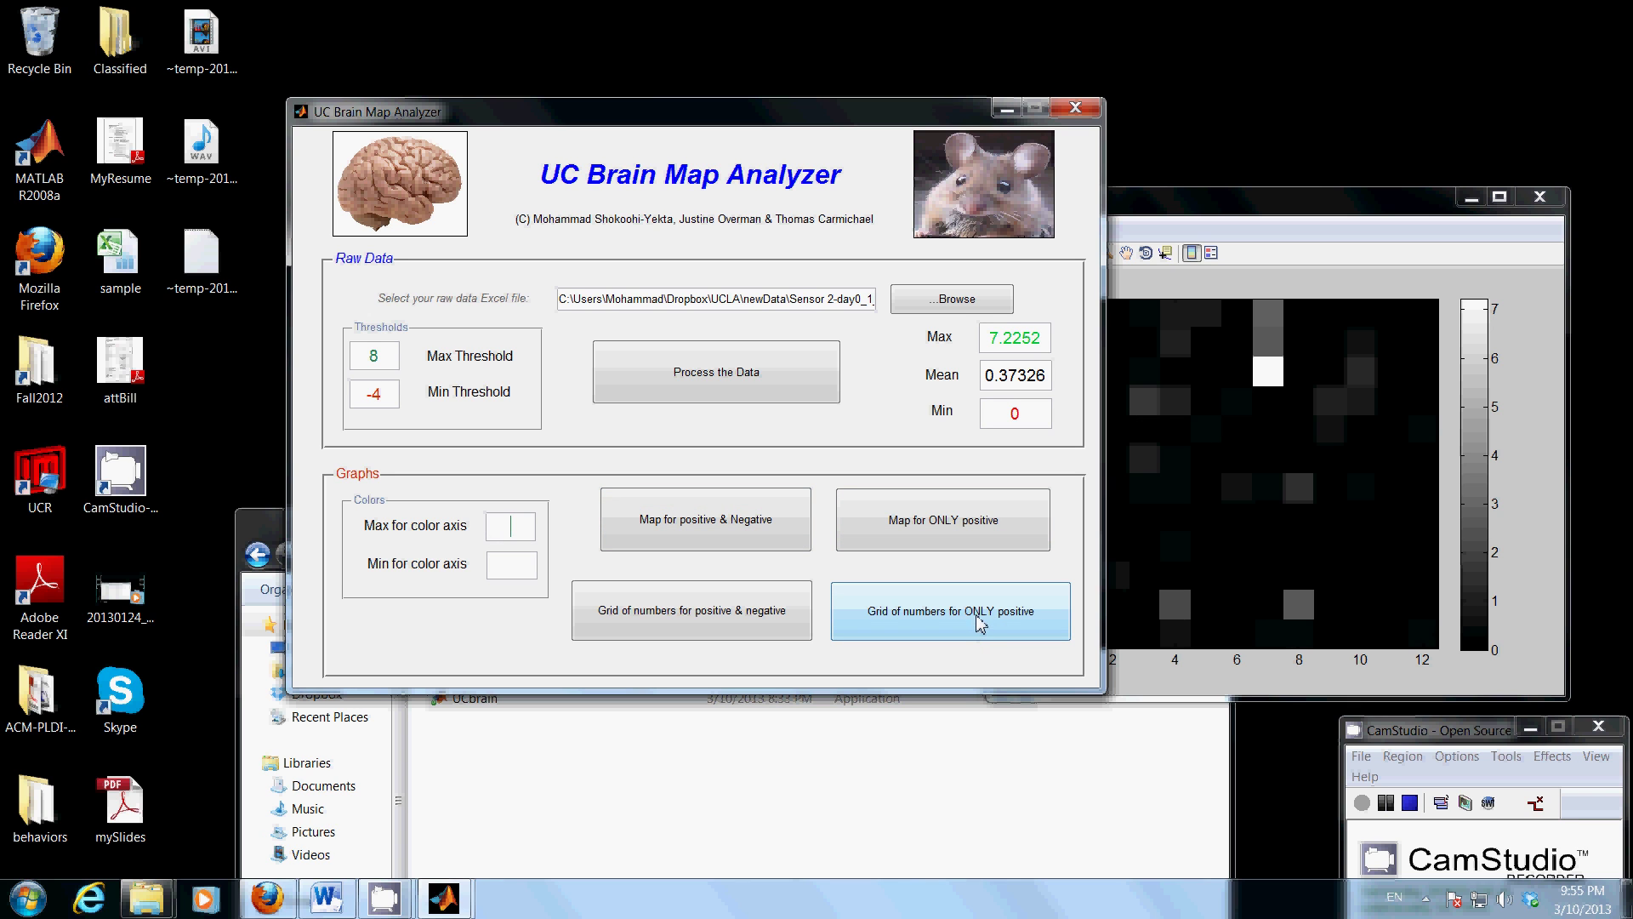
pyautogui.click(980, 626)
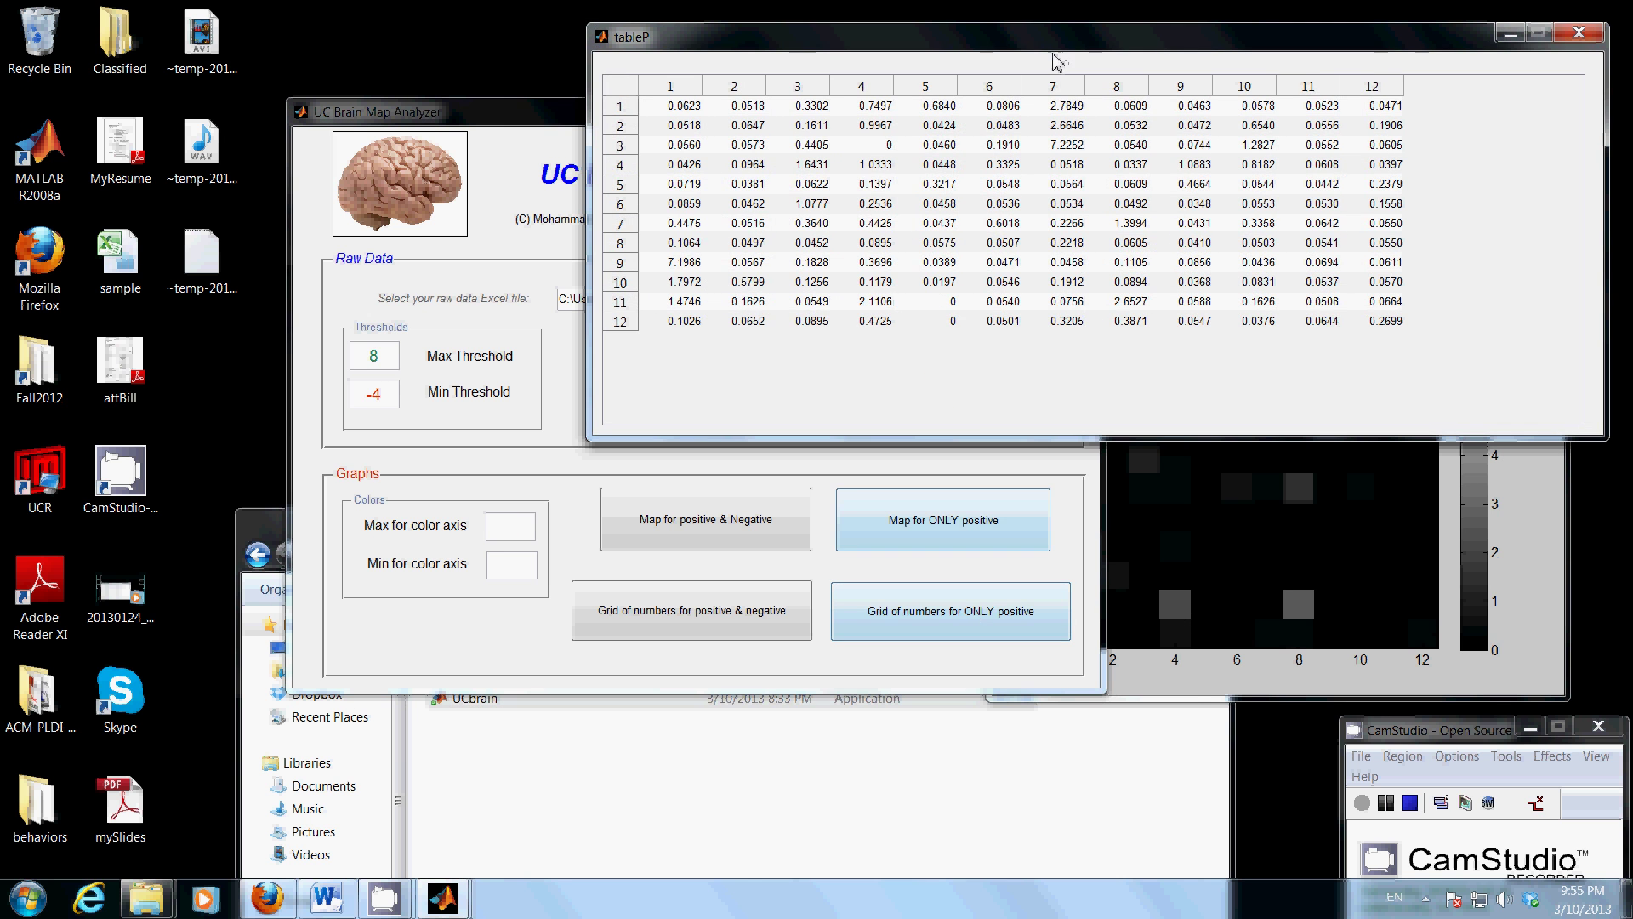
pyautogui.moveTo(1057, 55); pyautogui.dragTo(567, 380)
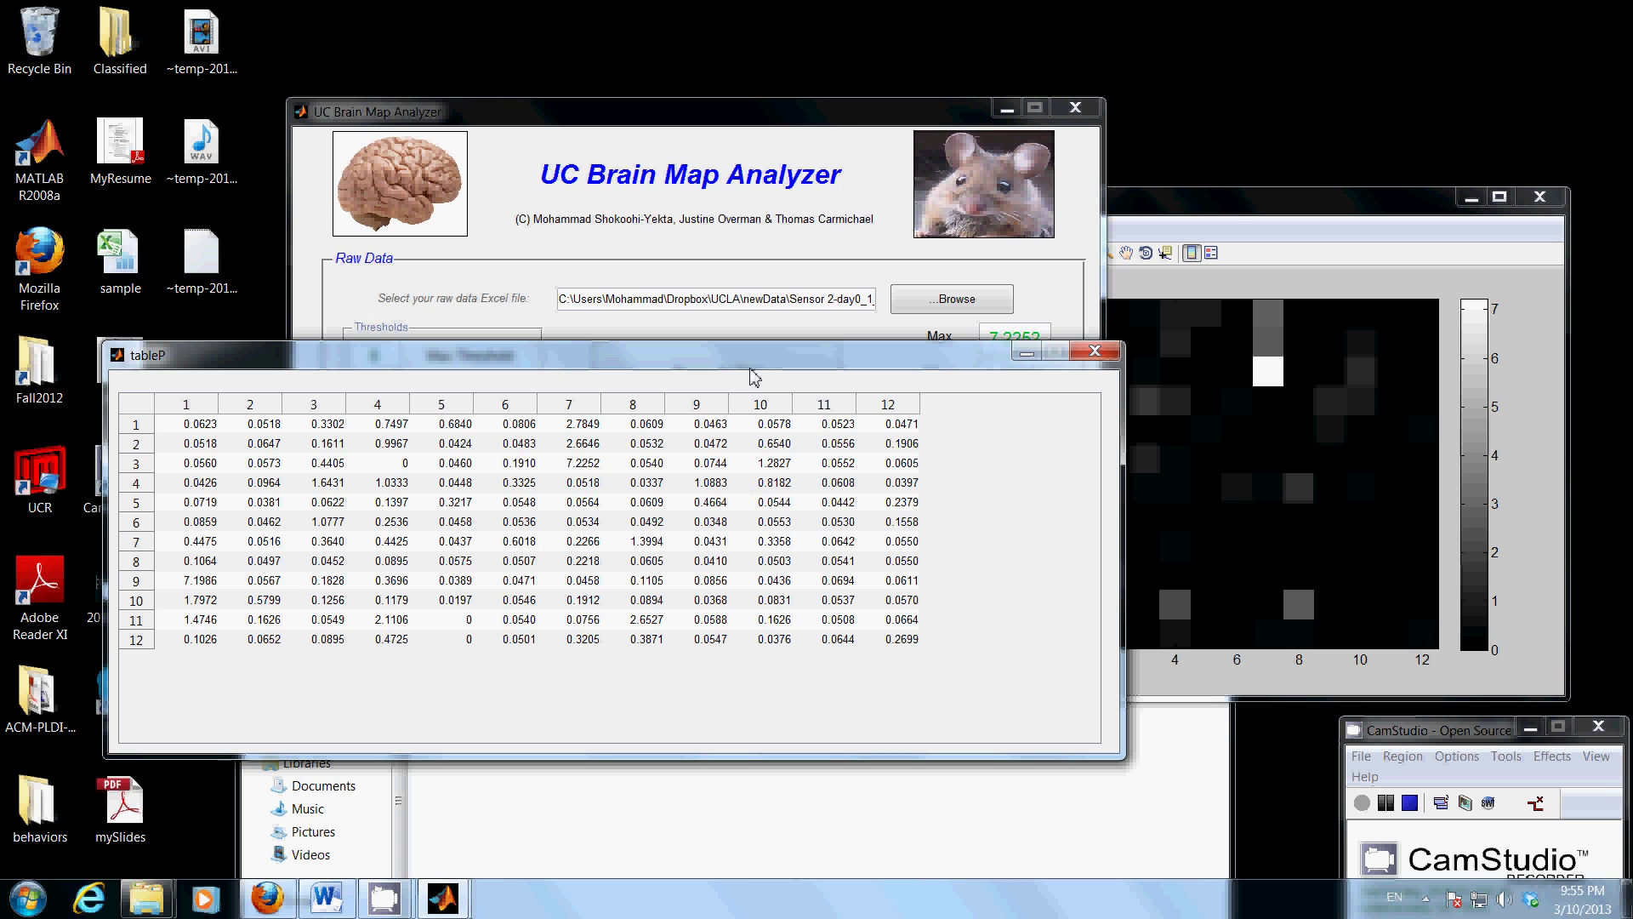
pyautogui.moveTo(746, 369); pyautogui.dragTo(1134, 111)
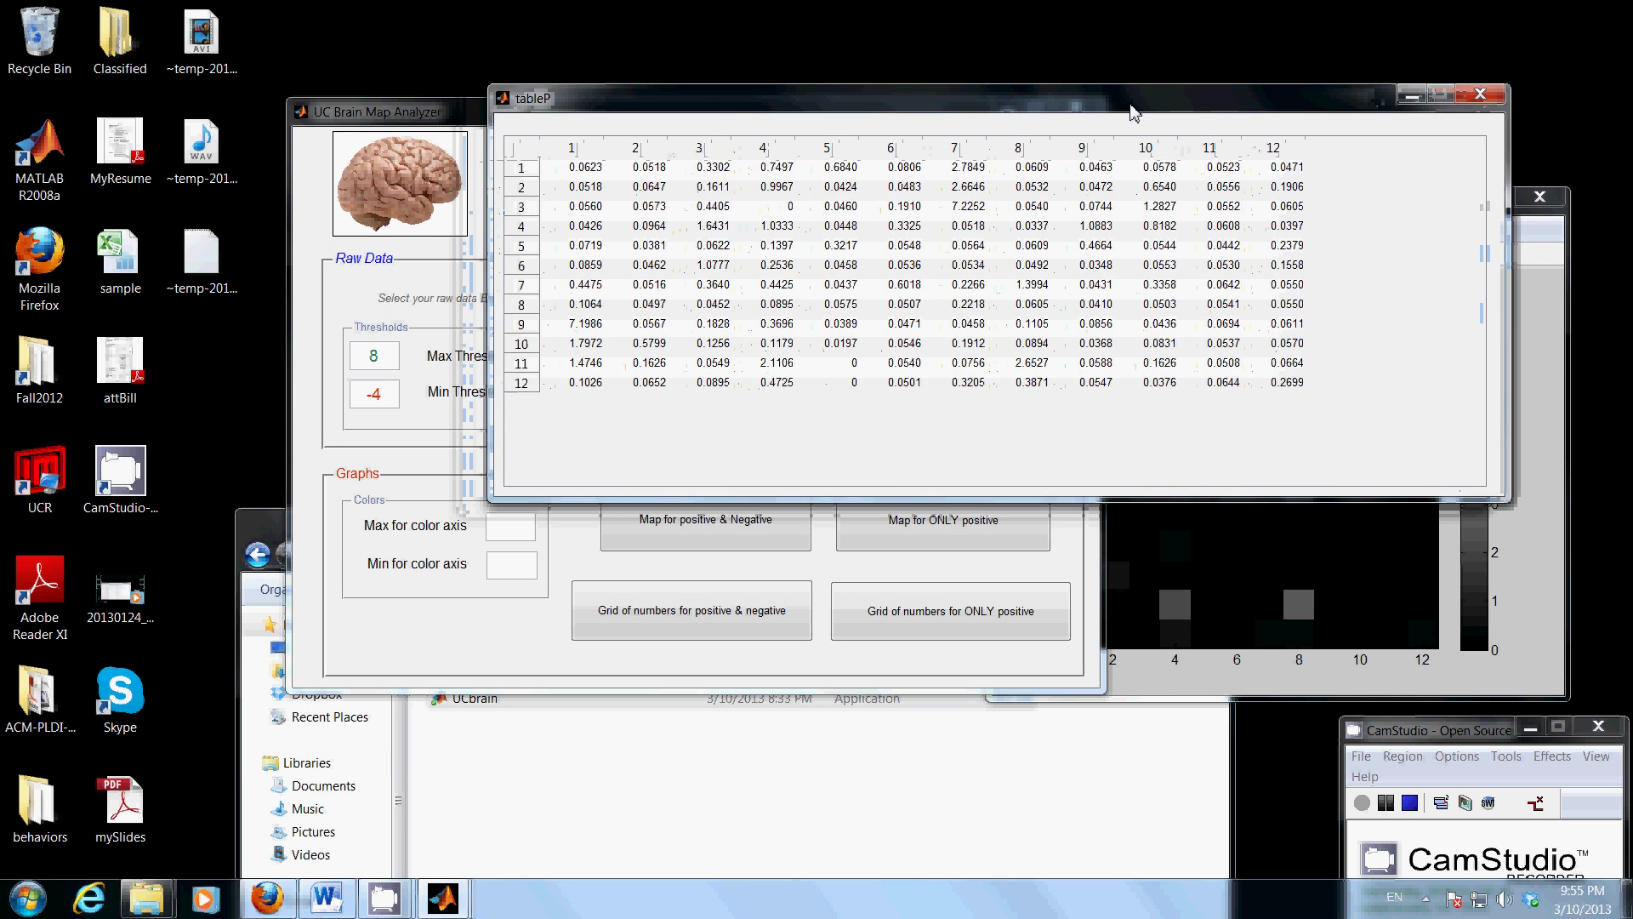
# - Open the grid of numbers for positive and negative values and arrange it below the only-positive table for comparison
pyautogui.click(689, 629)
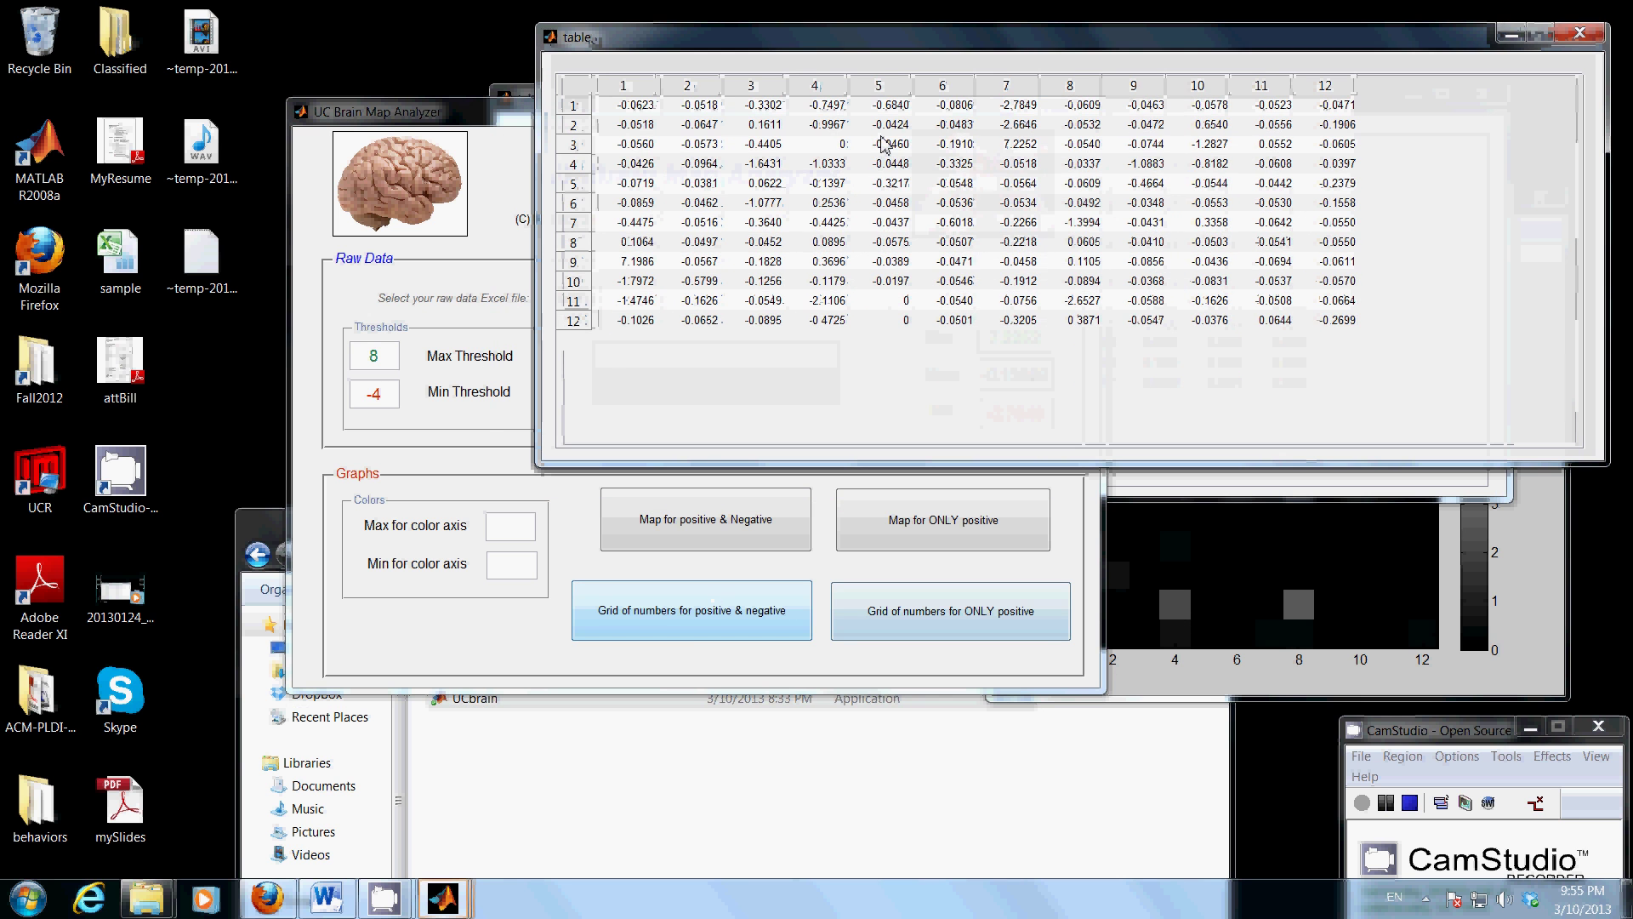
pyautogui.moveTo(953, 26); pyautogui.dragTo(568, 432)
pyautogui.moveTo(1131, 104); pyautogui.dragTo(797, 27)
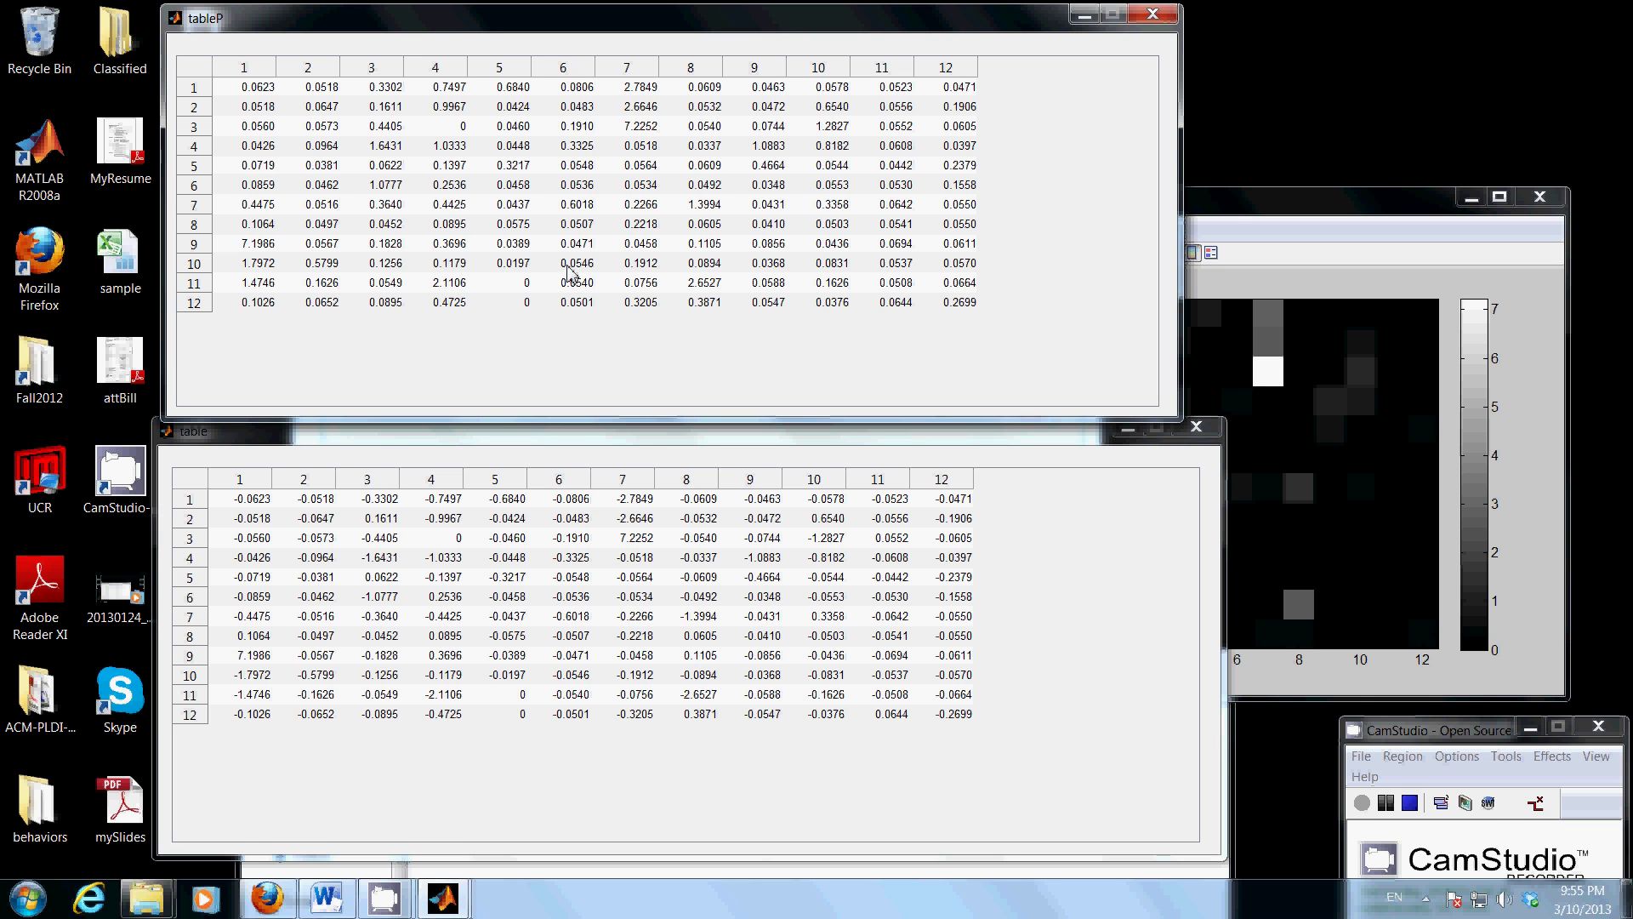
# - Compare the row 11, column 4 cell in both tables, and close the two tables and the remaining map figure
pyautogui.click(431, 703)
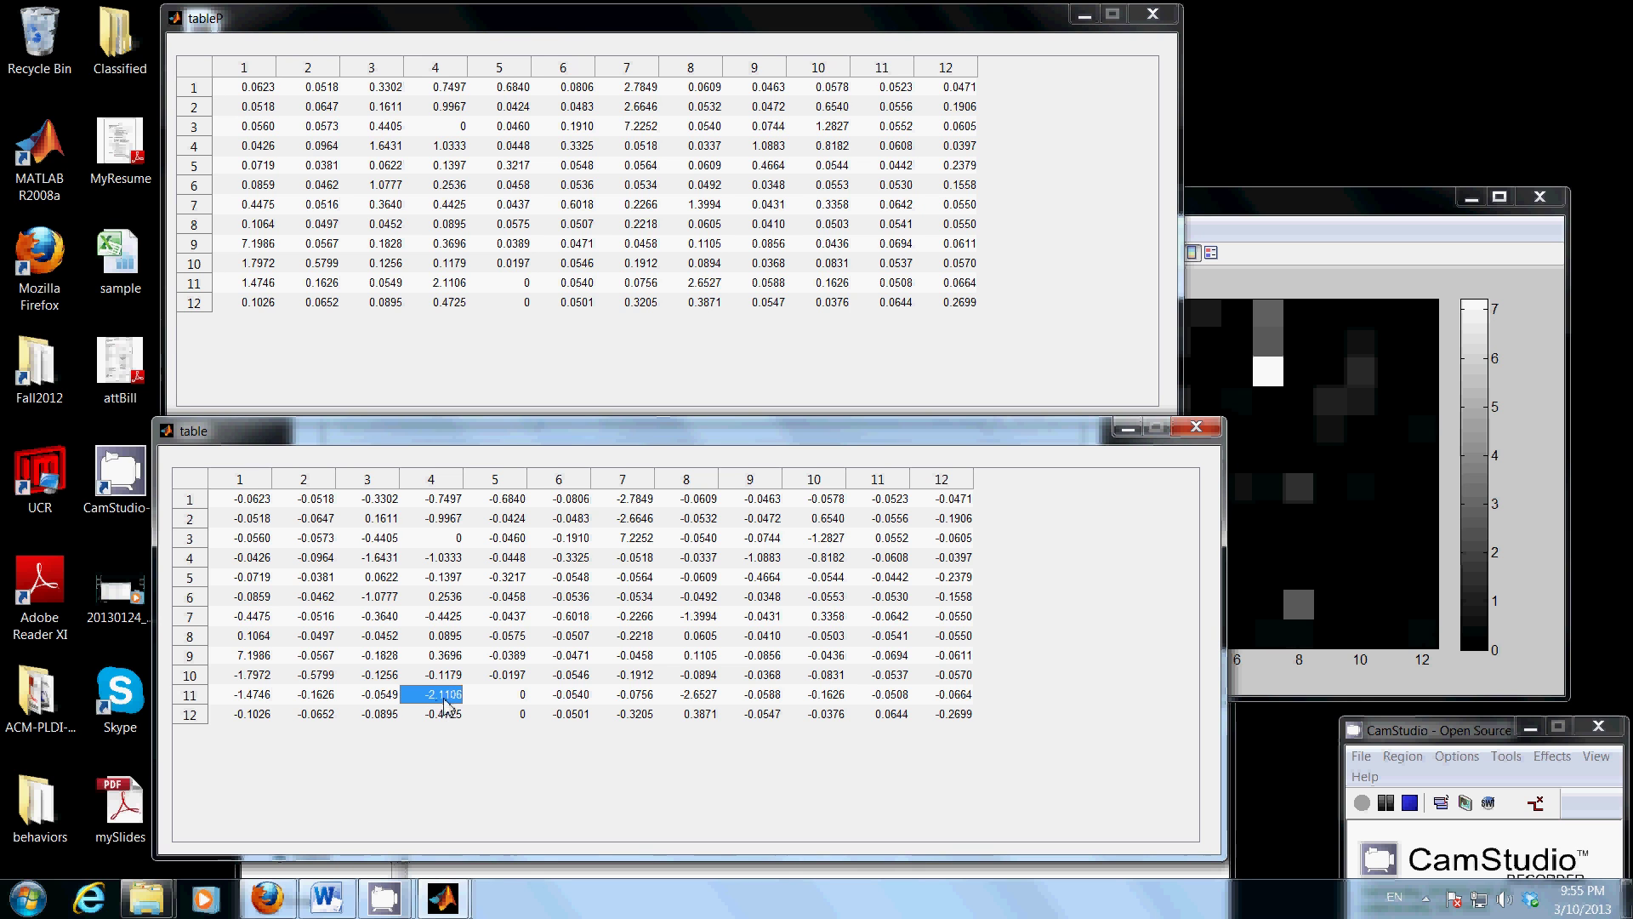
pyautogui.click(449, 283)
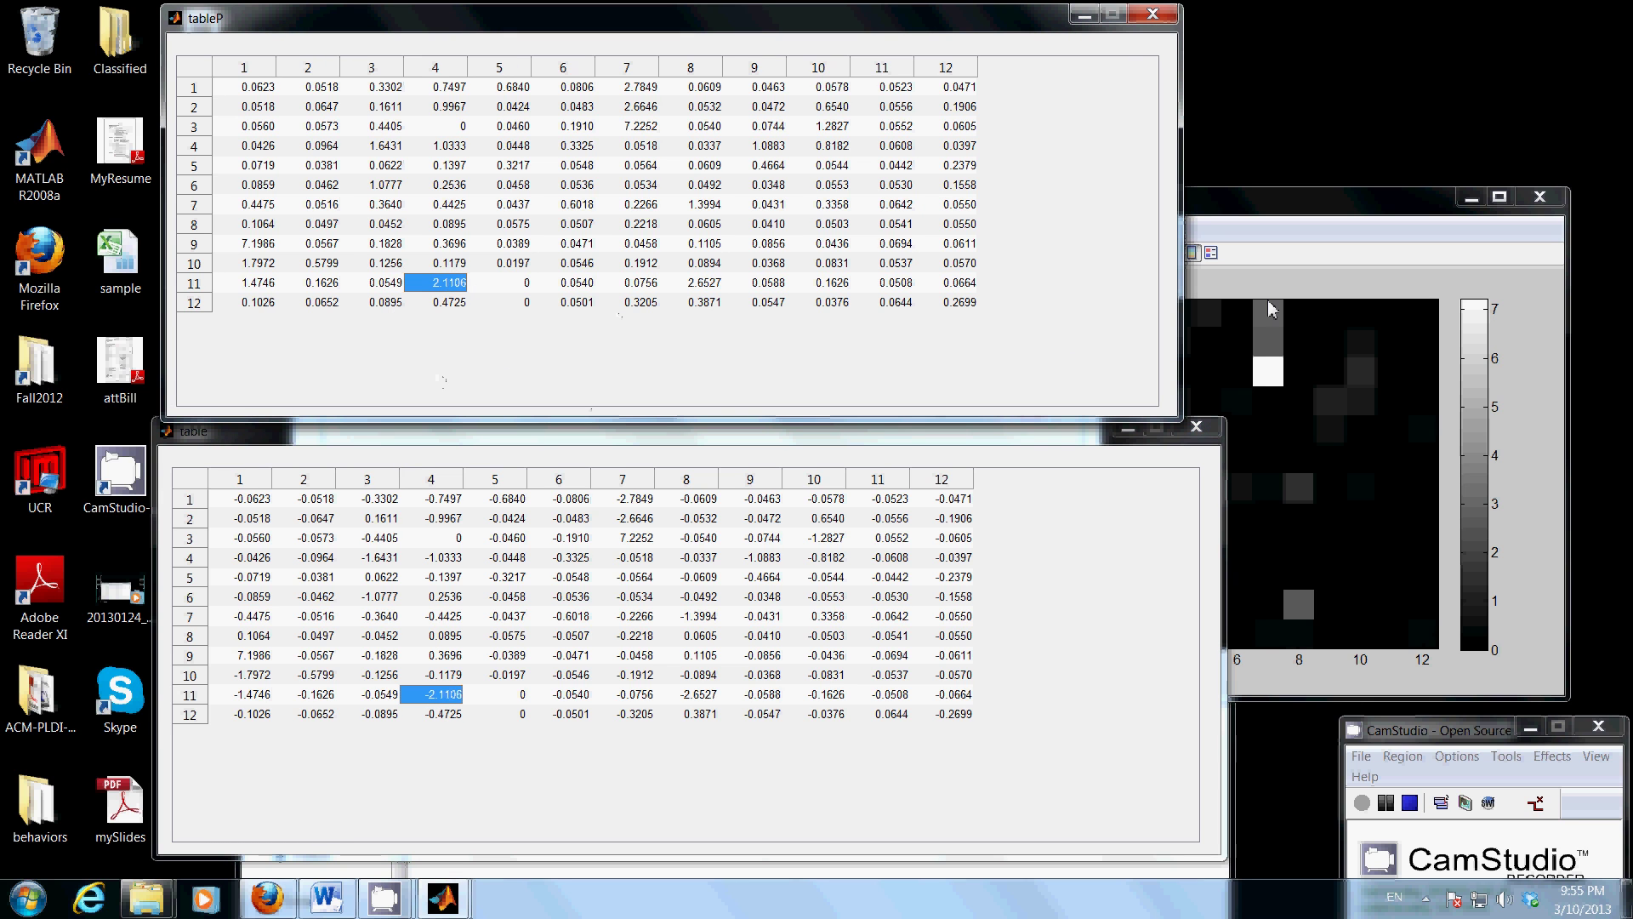
pyautogui.click(1194, 427)
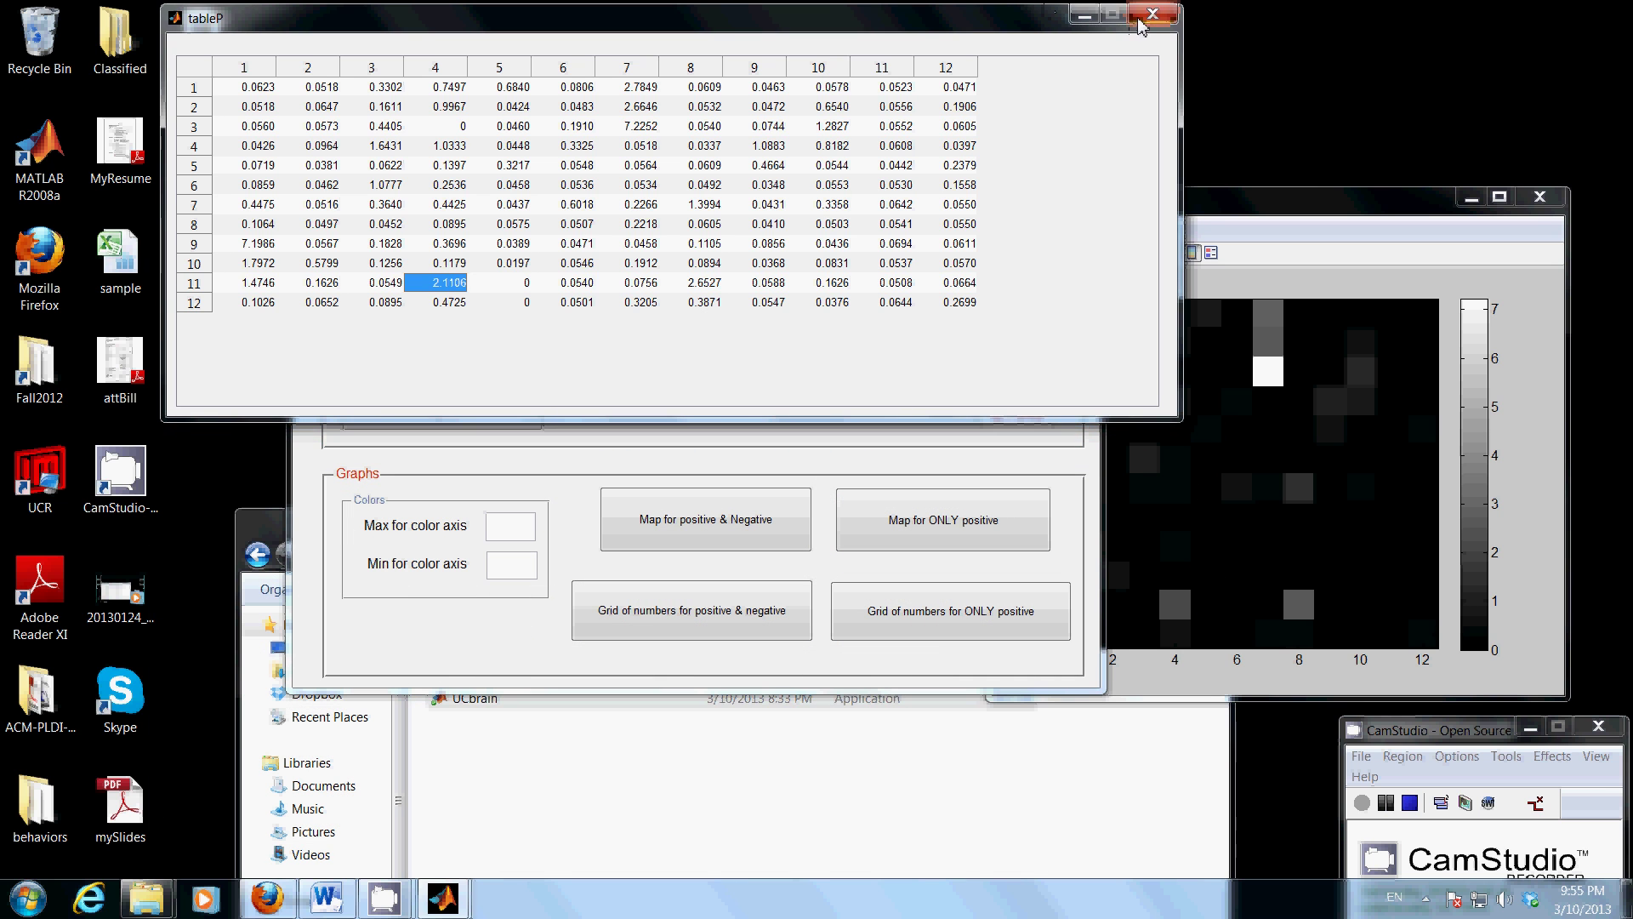
pyautogui.click(1152, 15)
pyautogui.click(1539, 197)
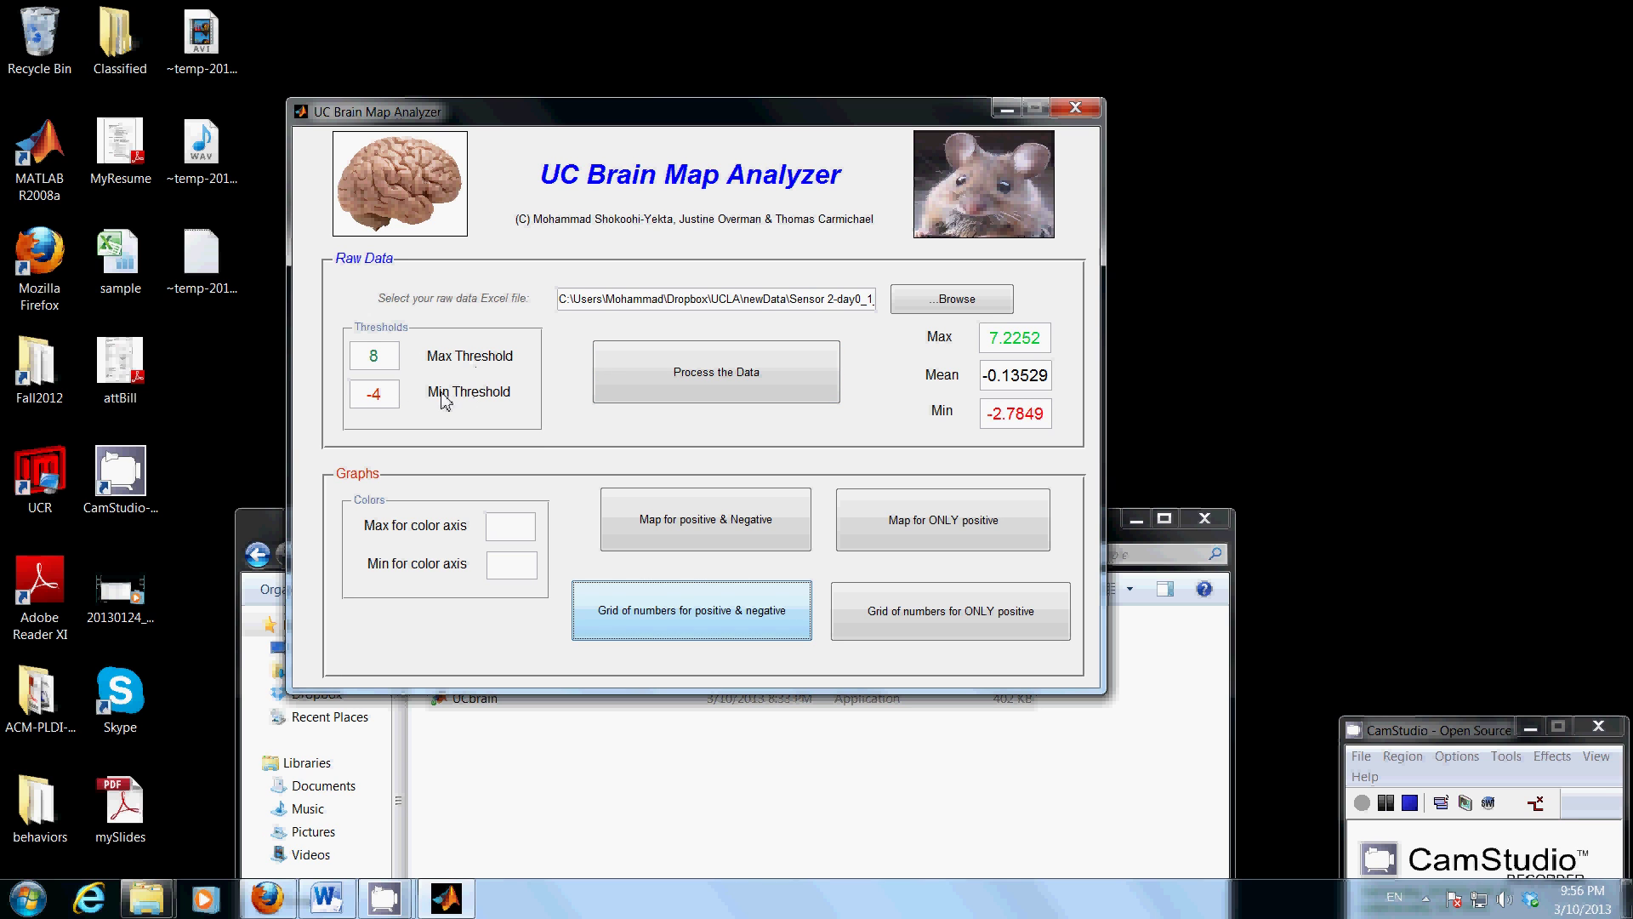
# - Set the maximum threshold to 6, process the data, and dismiss the completion message
pyautogui.doubleClick(380, 360)
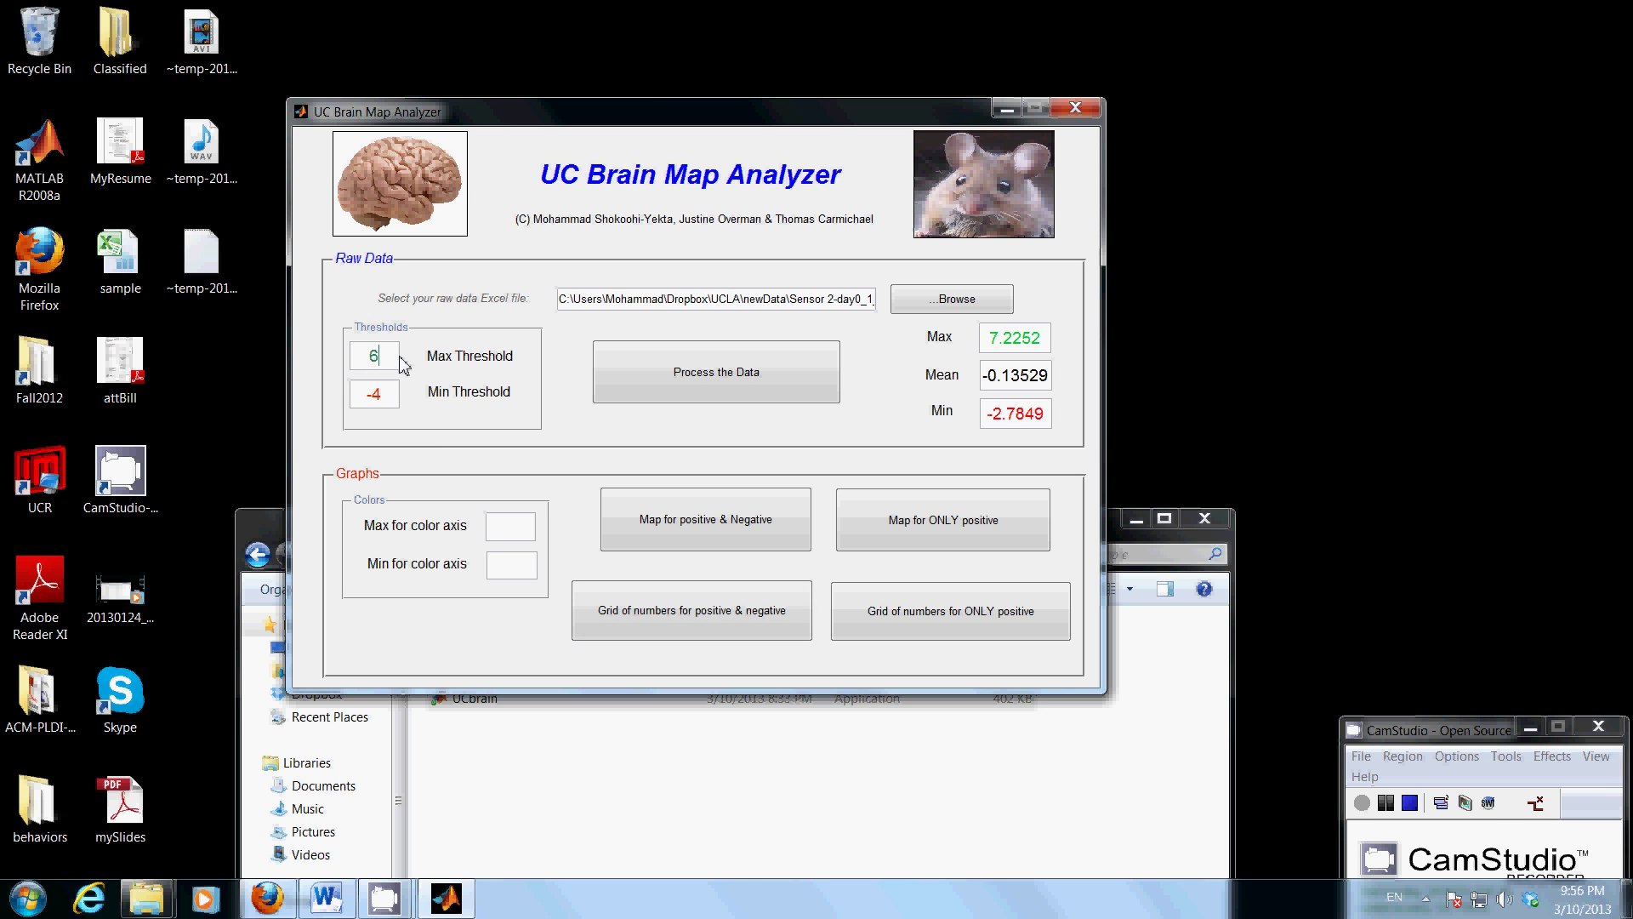
pyautogui.click(709, 387)
pyautogui.moveTo(376, 364); pyautogui.dragTo(368, 364)
pyautogui.click(386, 364)
pyautogui.click(762, 369)
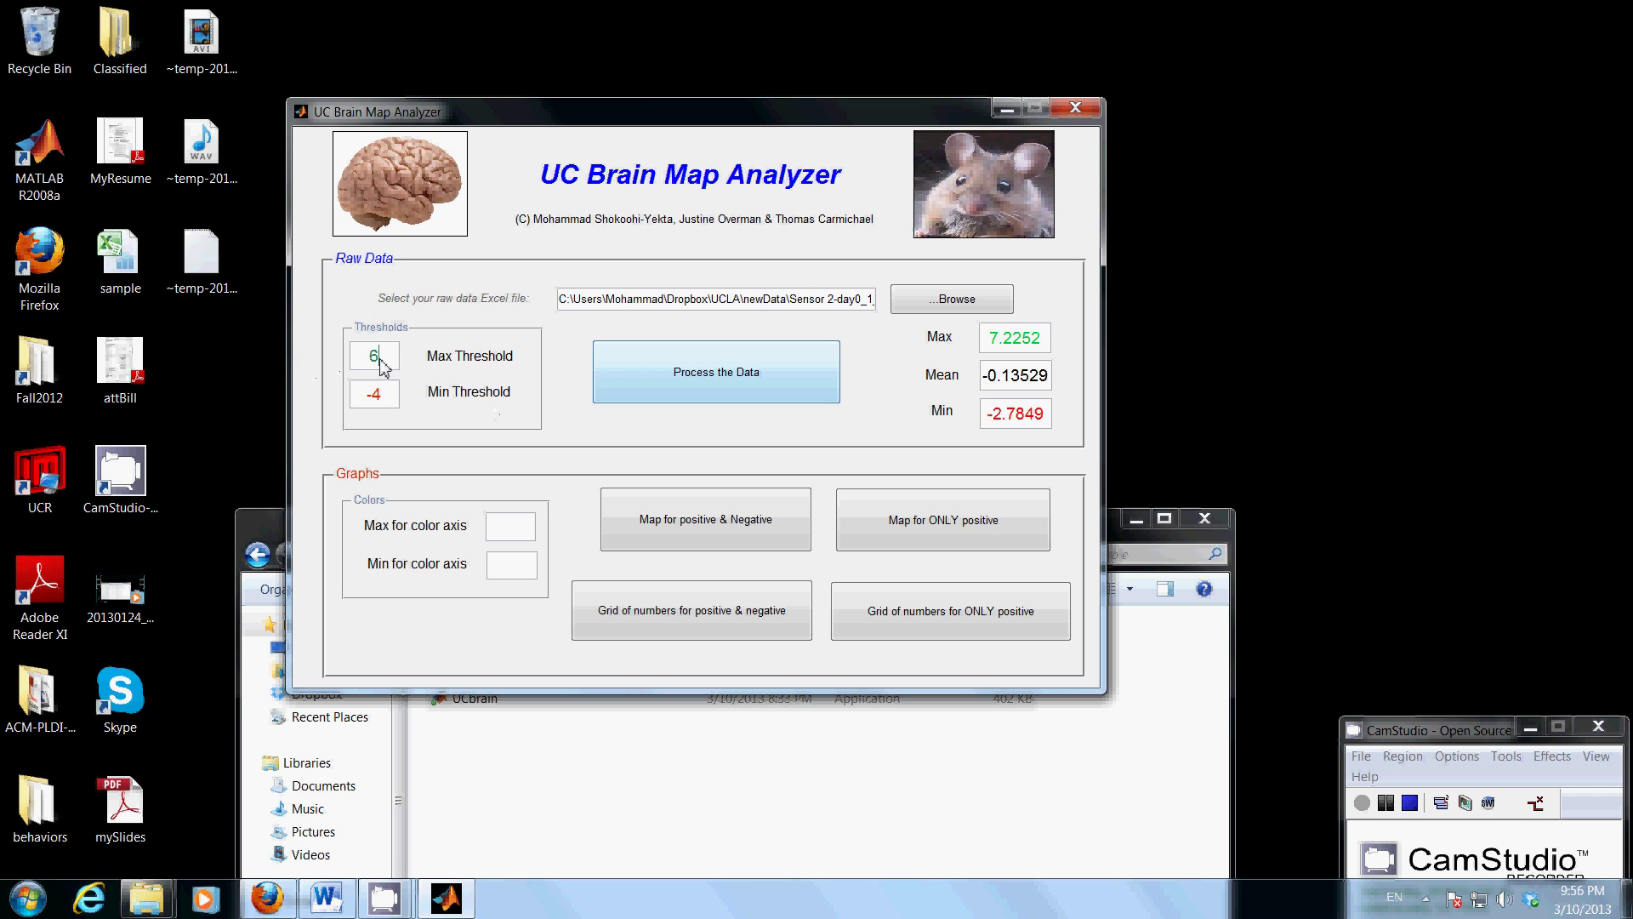
pyautogui.click(715, 381)
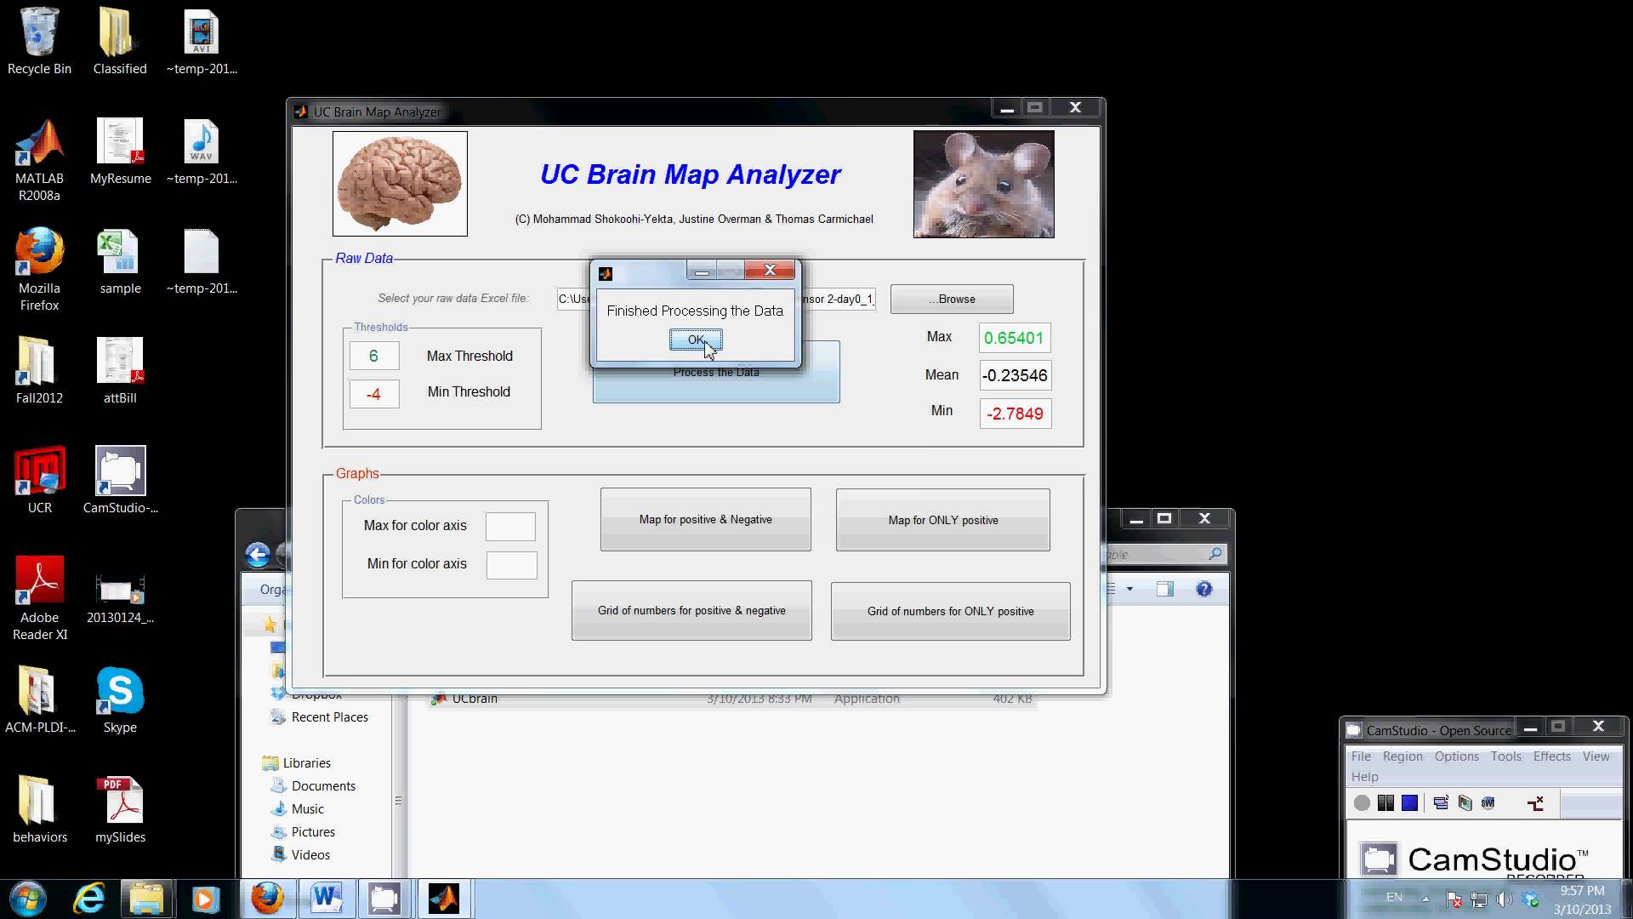
pyautogui.click(705, 342)
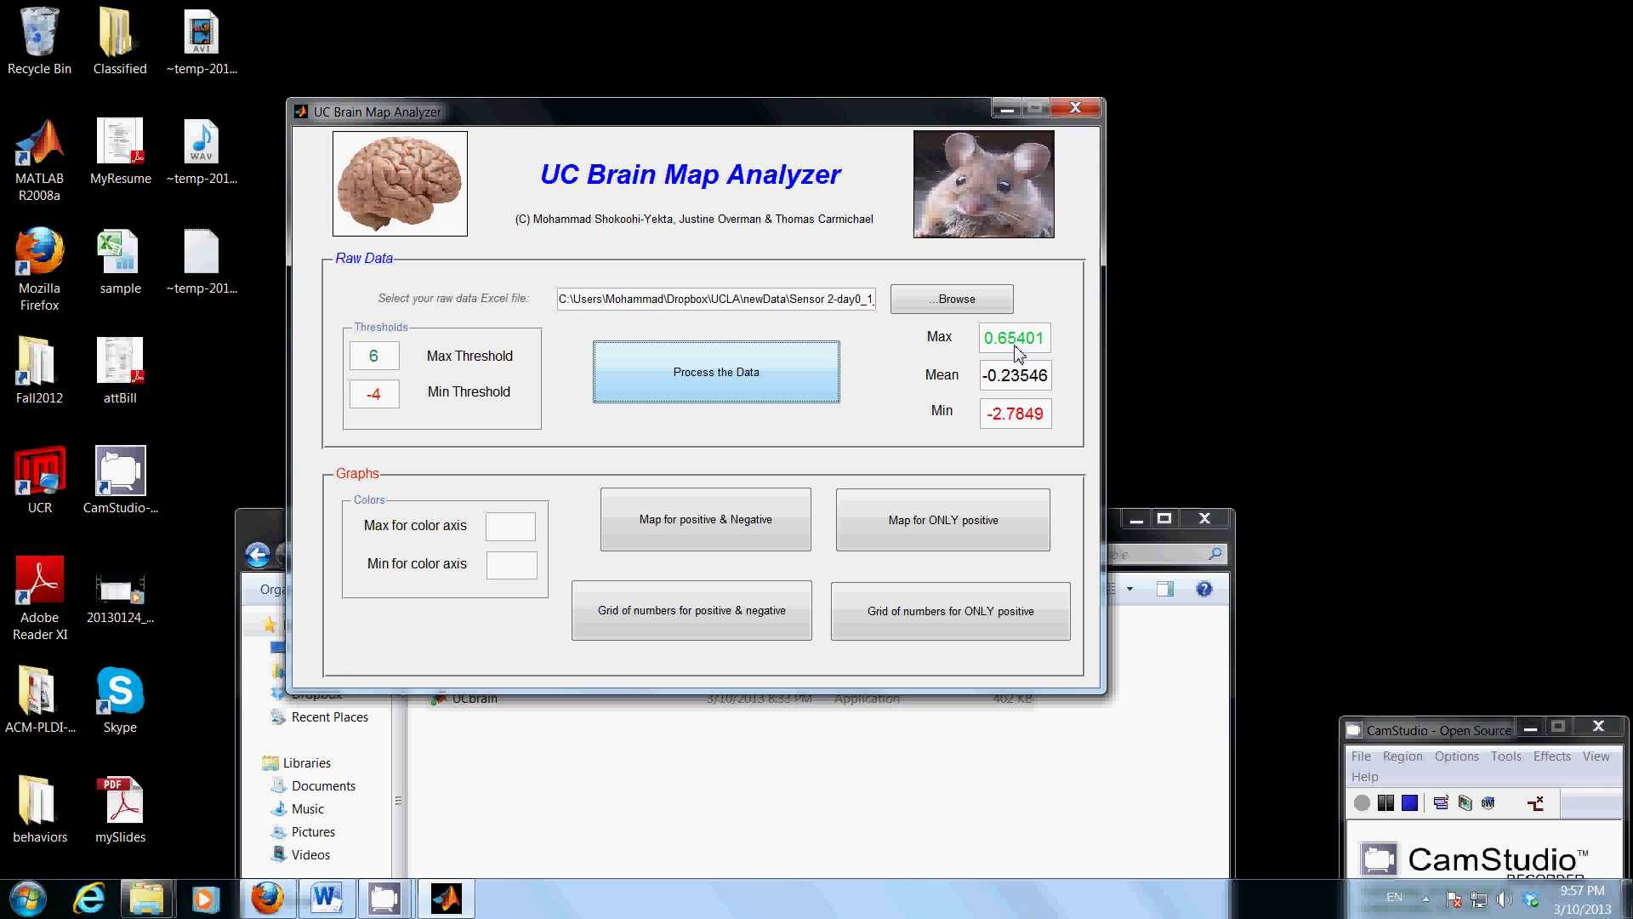
# - Set the maximum threshold to 8, reprocess the data, and dismiss the completion message
pyautogui.doubleClick(374, 359)
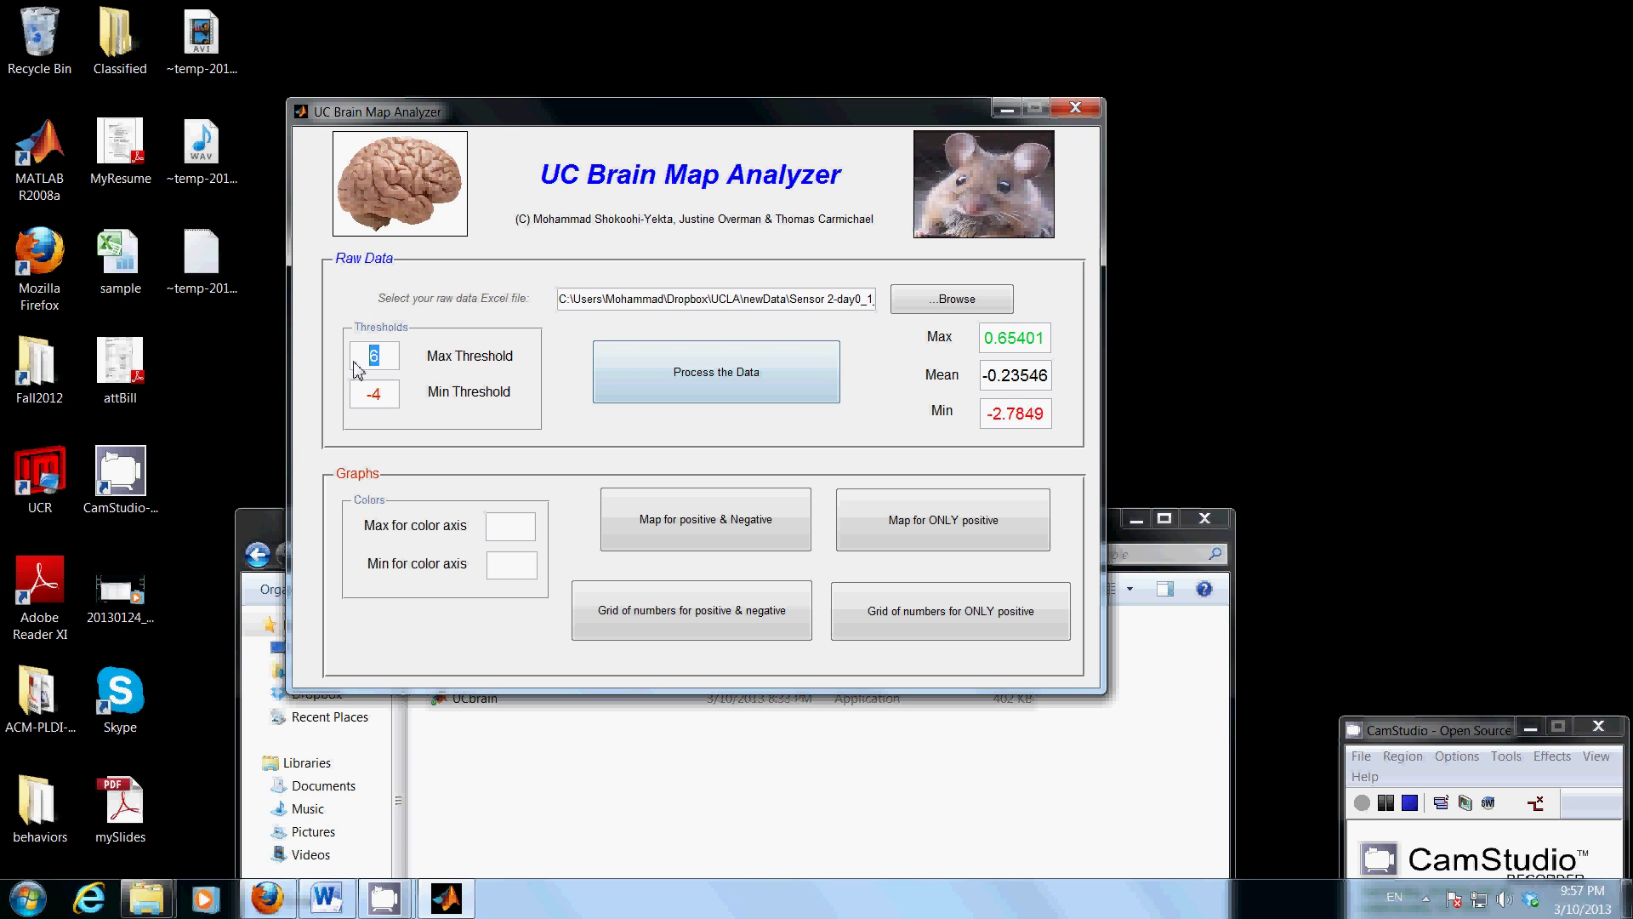
pyautogui.write('8')
pyautogui.click(745, 372)
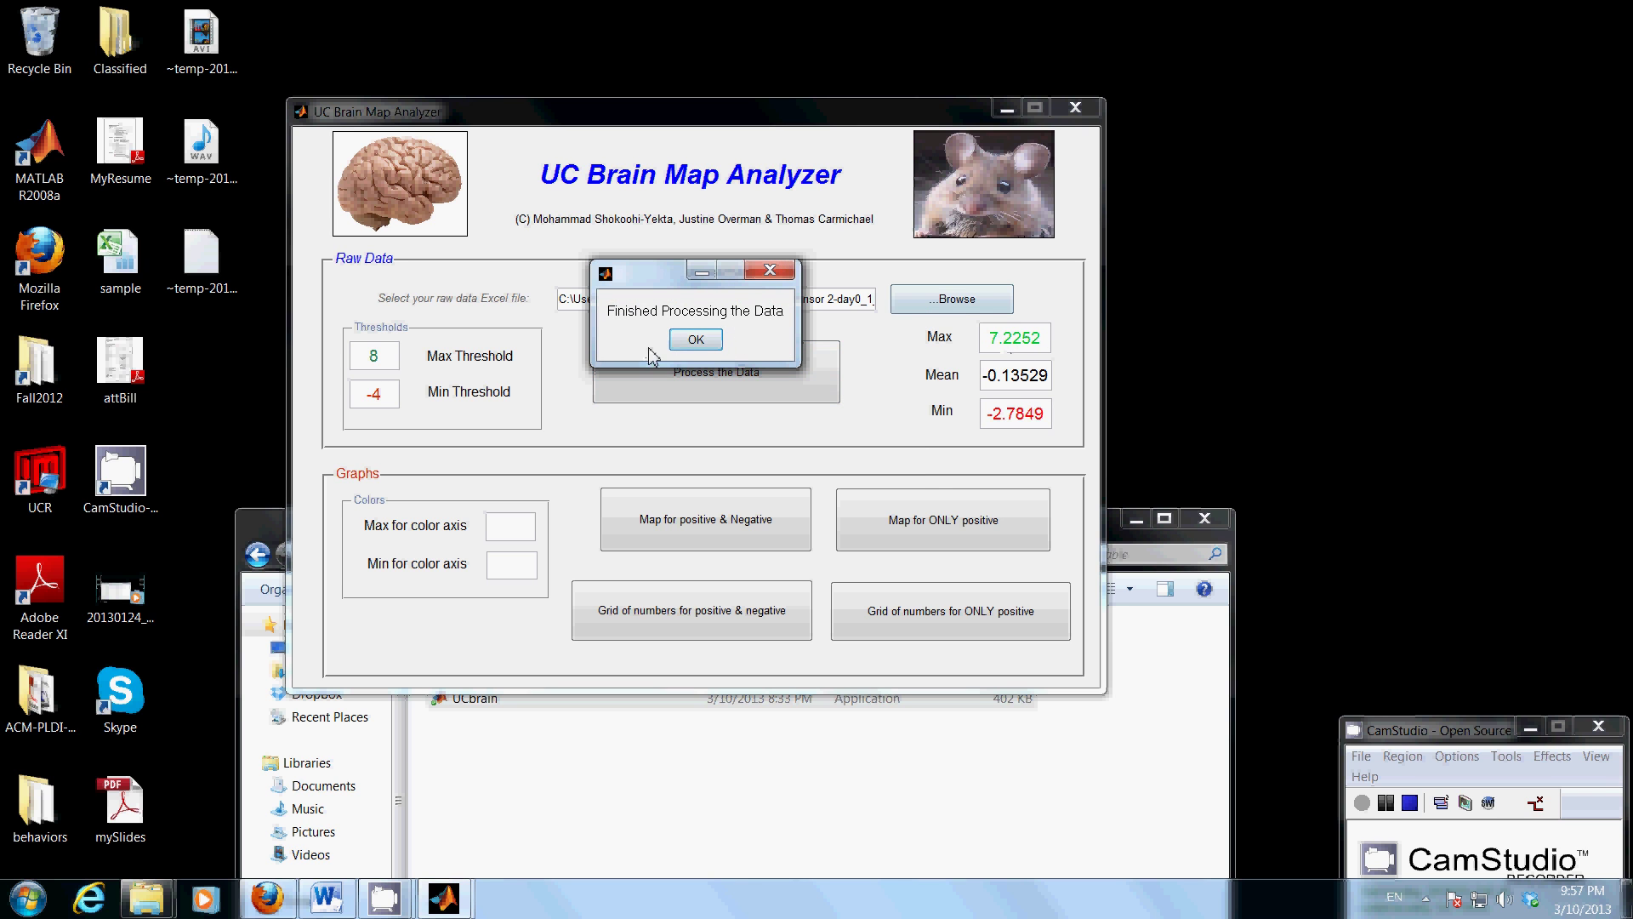
pyautogui.click(696, 339)
# - Set the maximum threshold back to 6, reprocess the data, and dismiss the completion message
pyautogui.moveTo(390, 358); pyautogui.dragTo(347, 357)
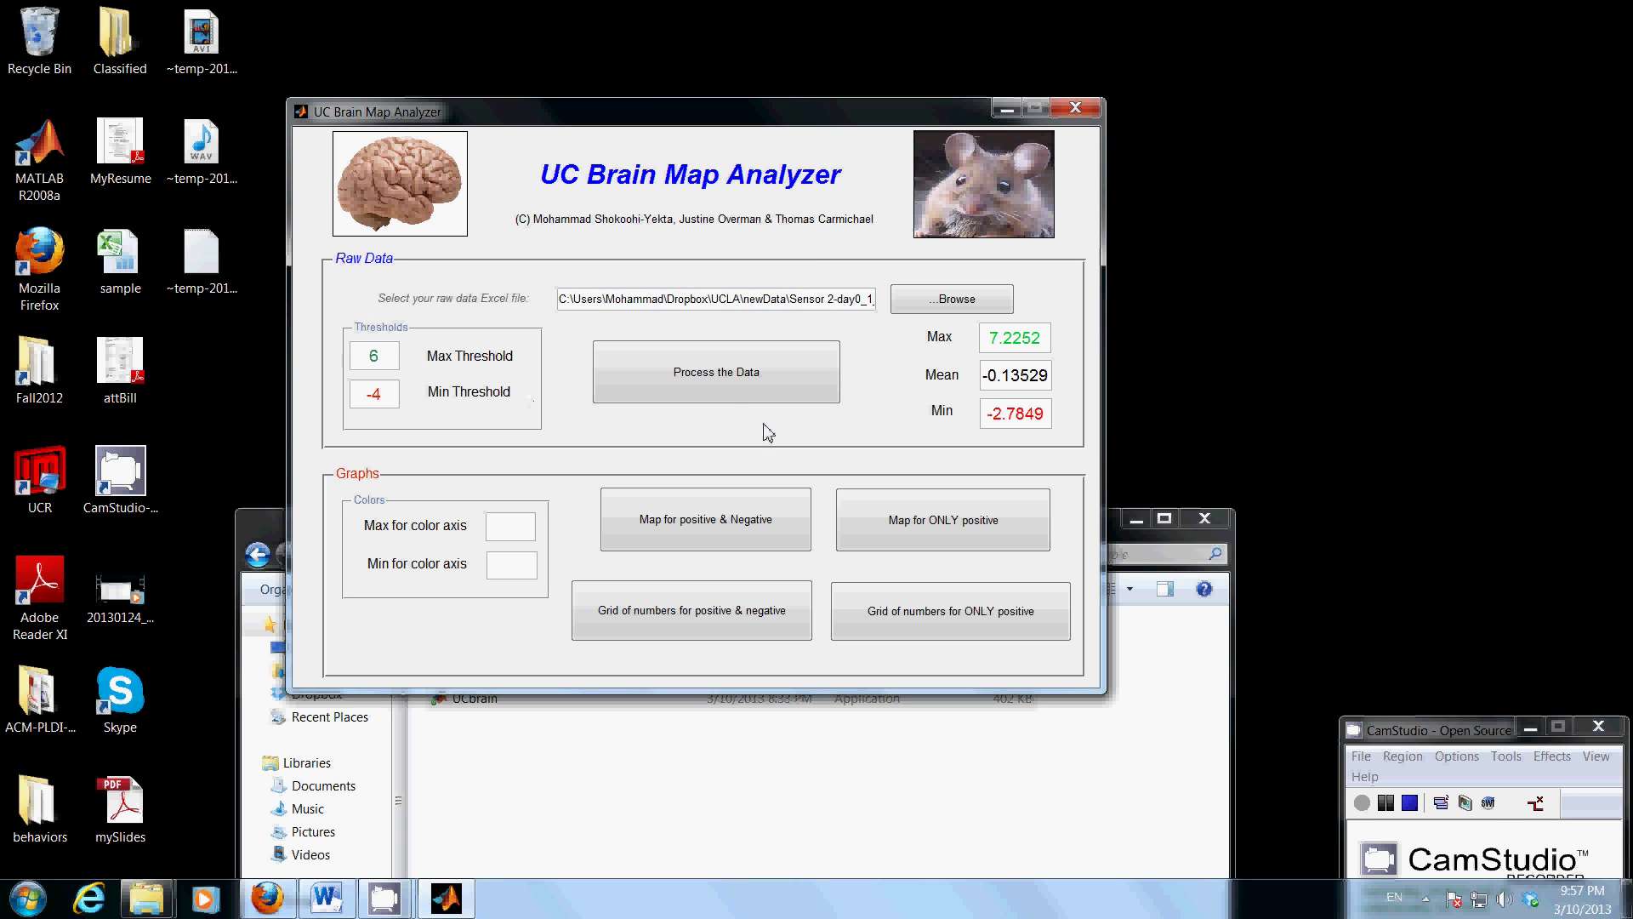
pyautogui.click(722, 383)
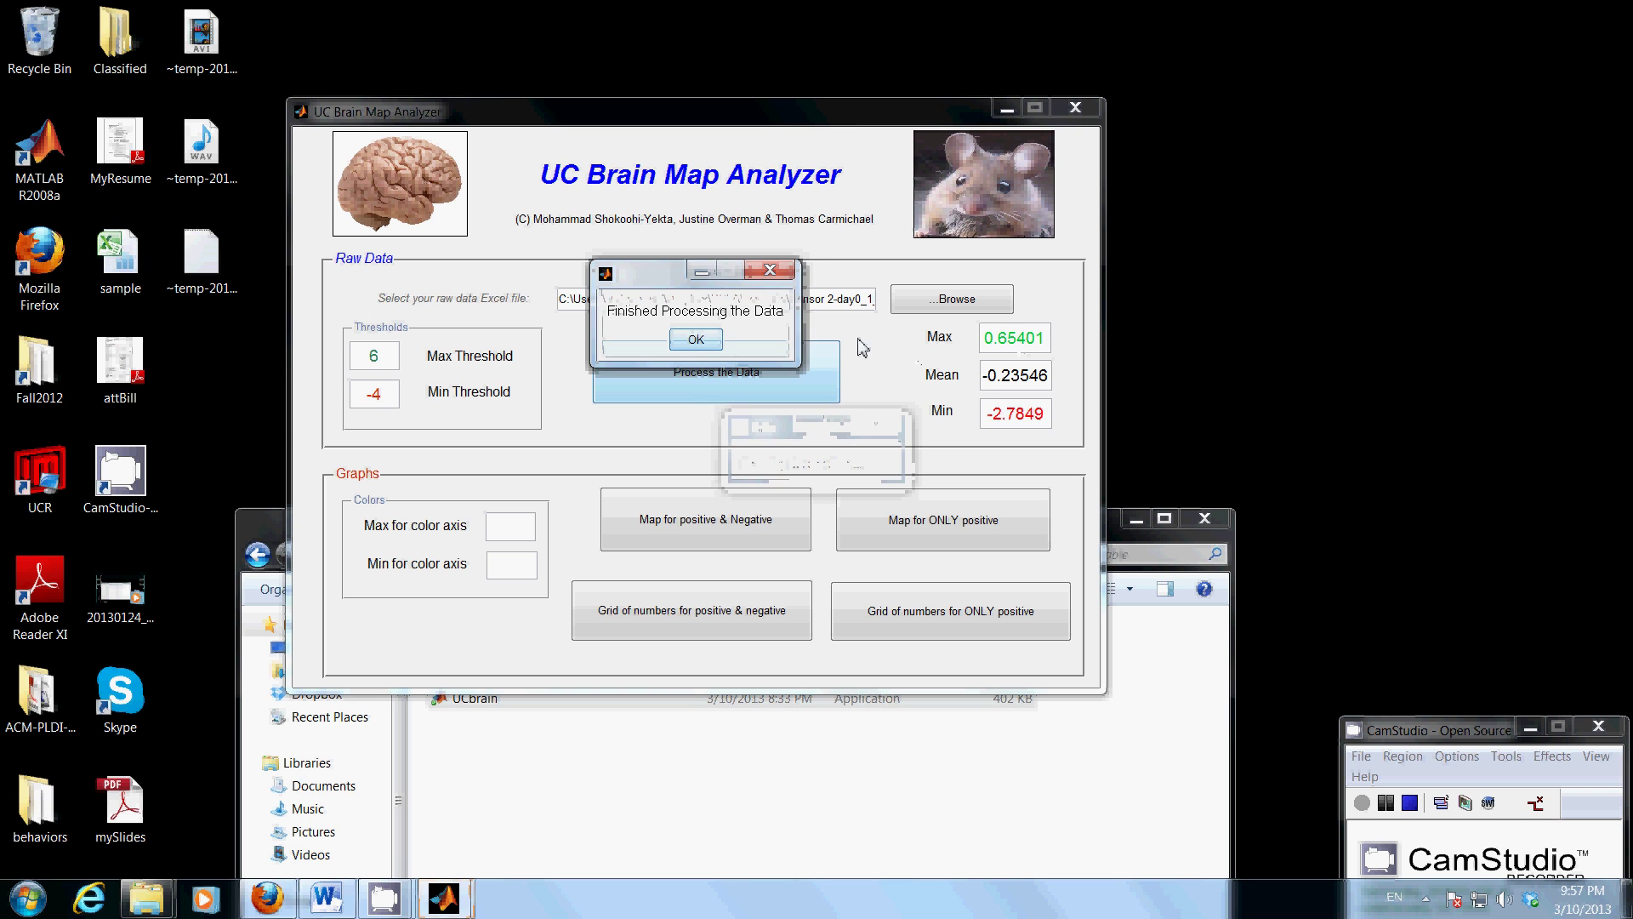
pyautogui.click(695, 340)
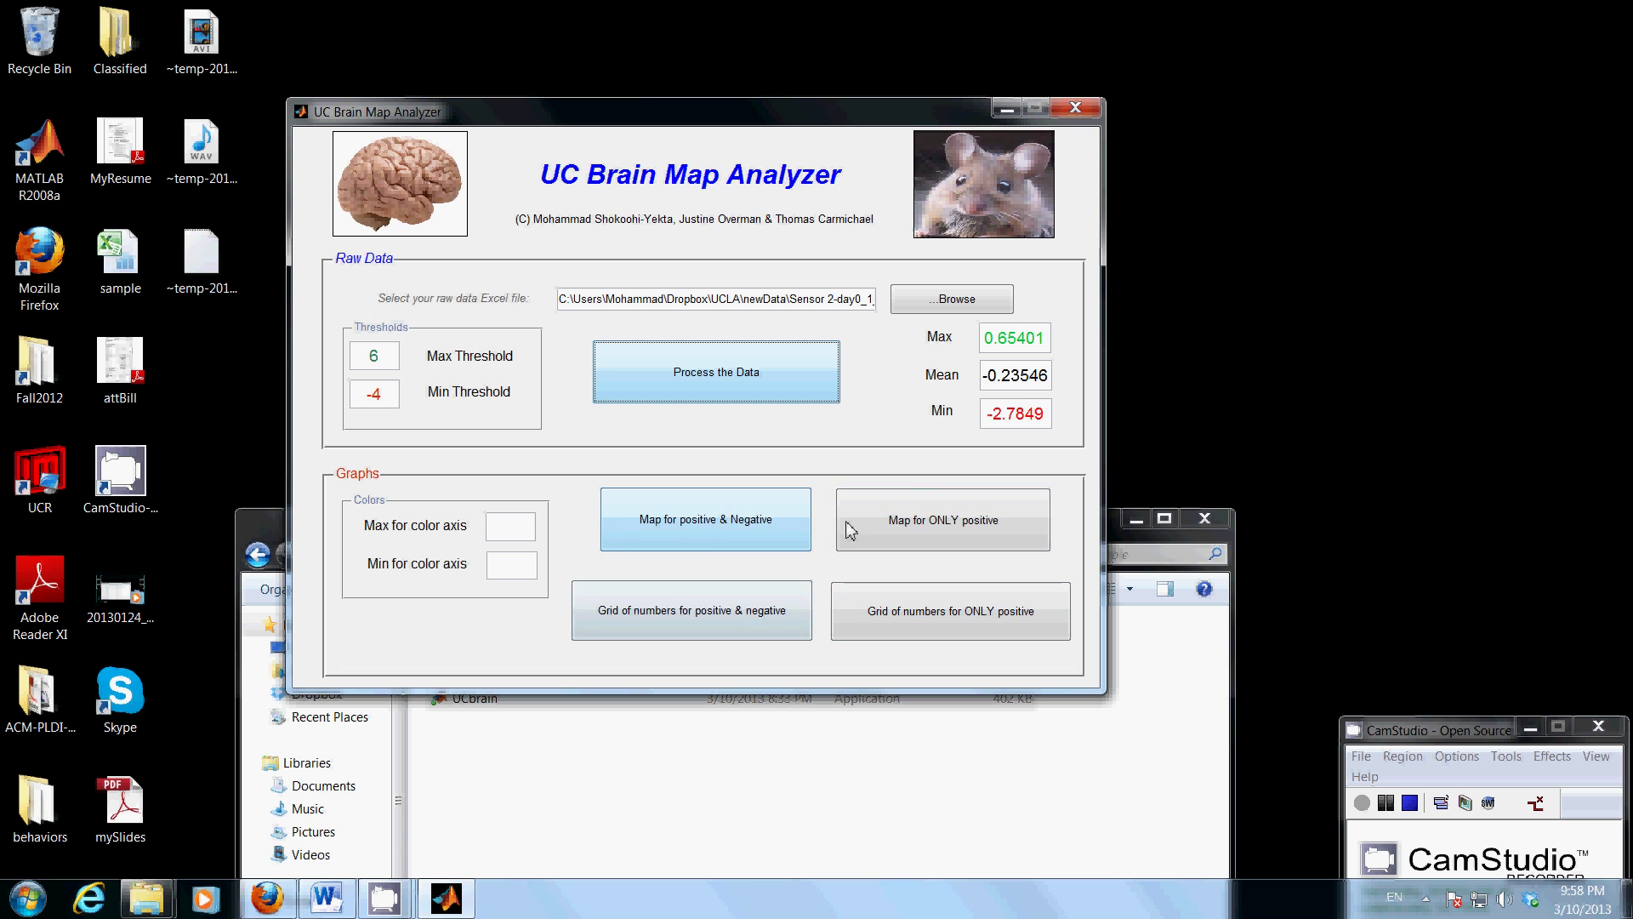
# - View the positive-and-negative map, view the only-positive map with its color bar, and close each figure
pyautogui.click(703, 534)
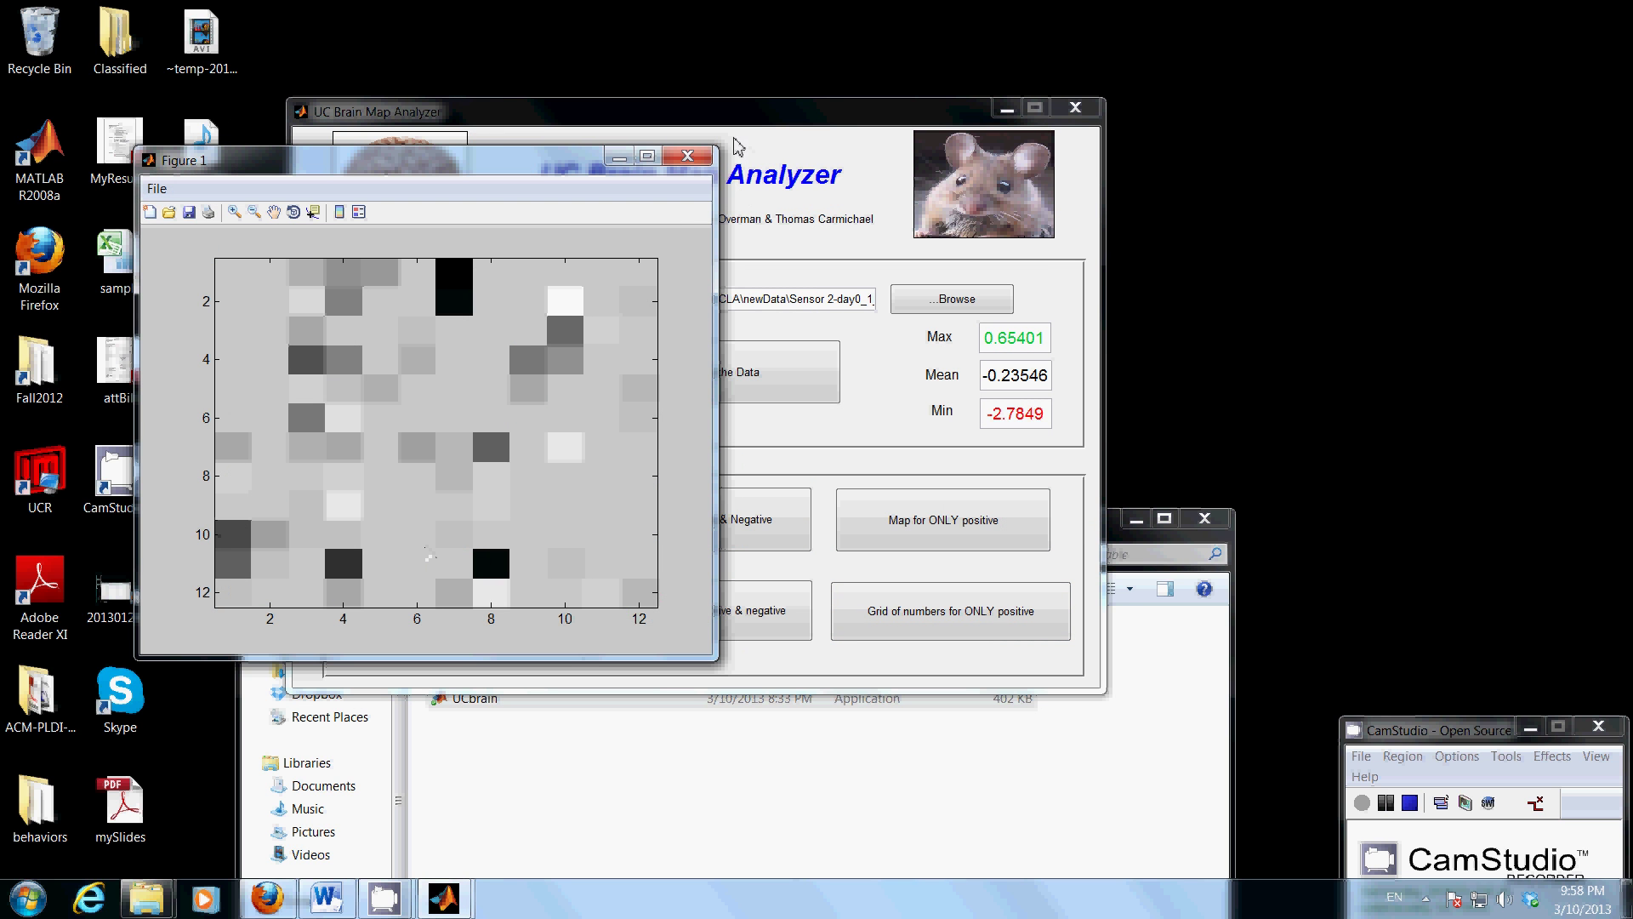
pyautogui.click(687, 155)
pyautogui.click(970, 523)
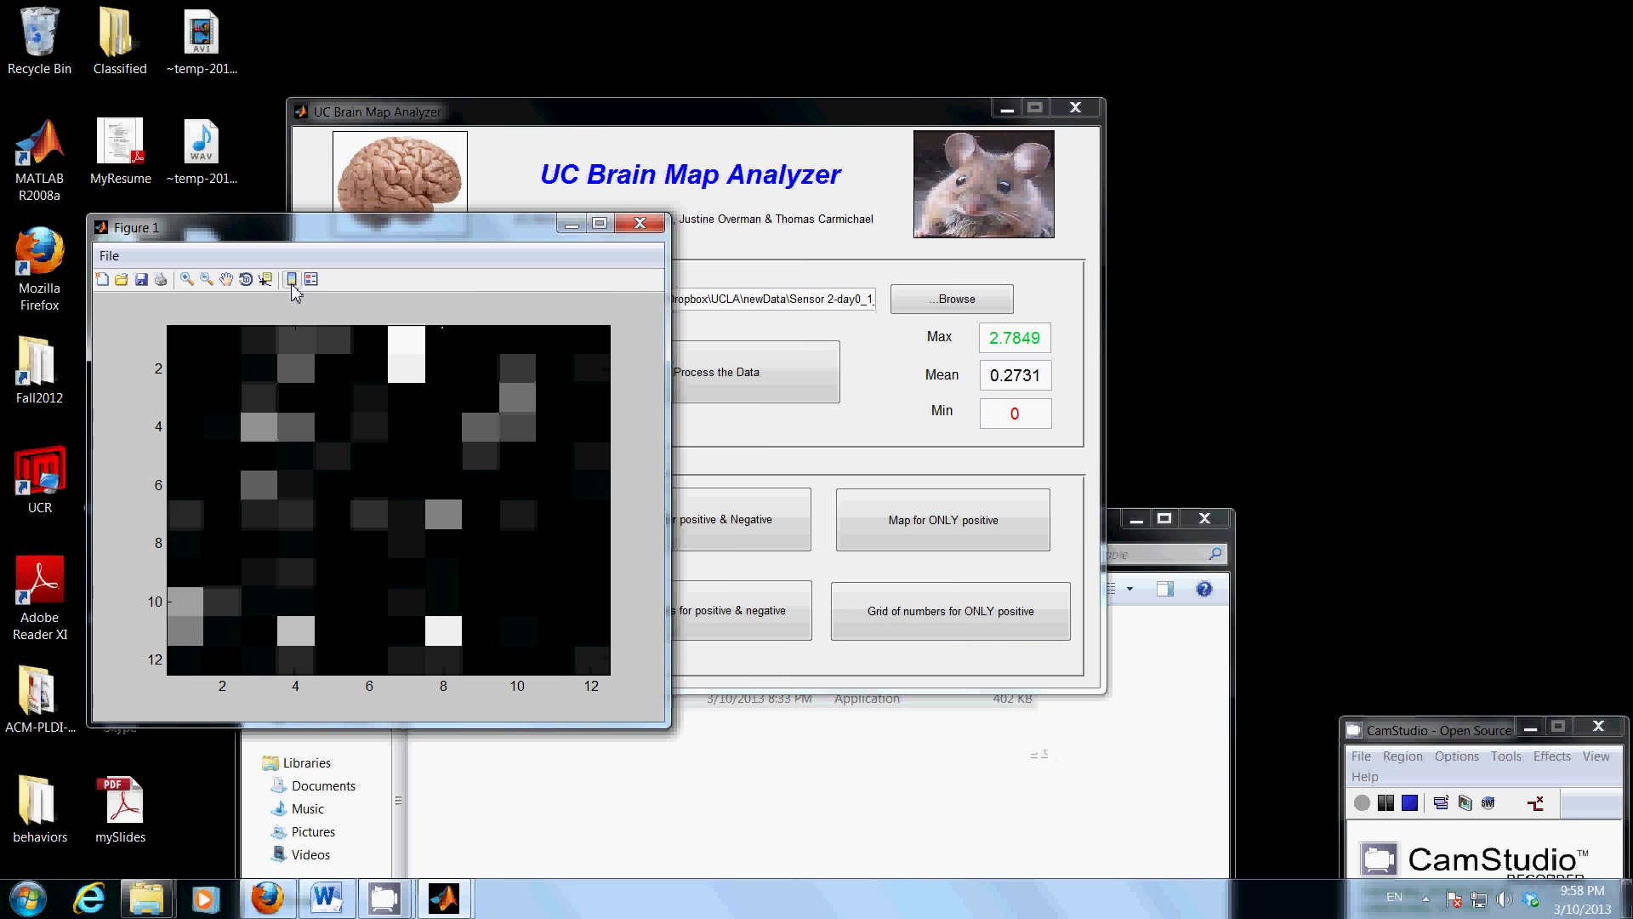
pyautogui.click(292, 279)
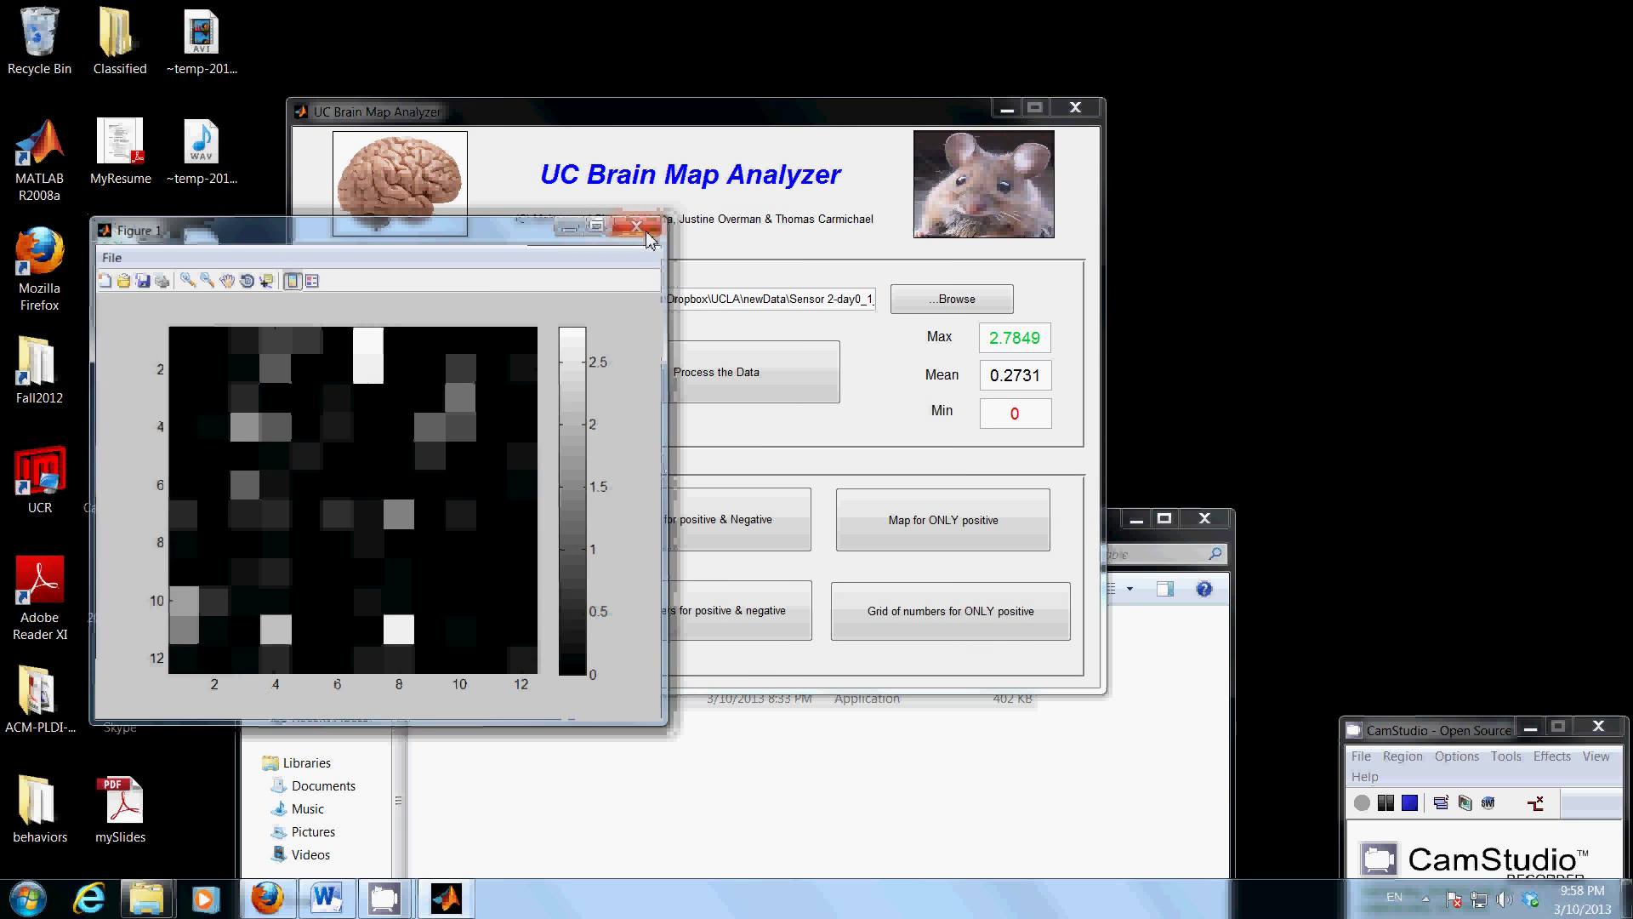
pyautogui.click(639, 224)
# - View the grid of numbers for positive and negative values, and the only-positive grid, closing each table after viewing
pyautogui.click(691, 610)
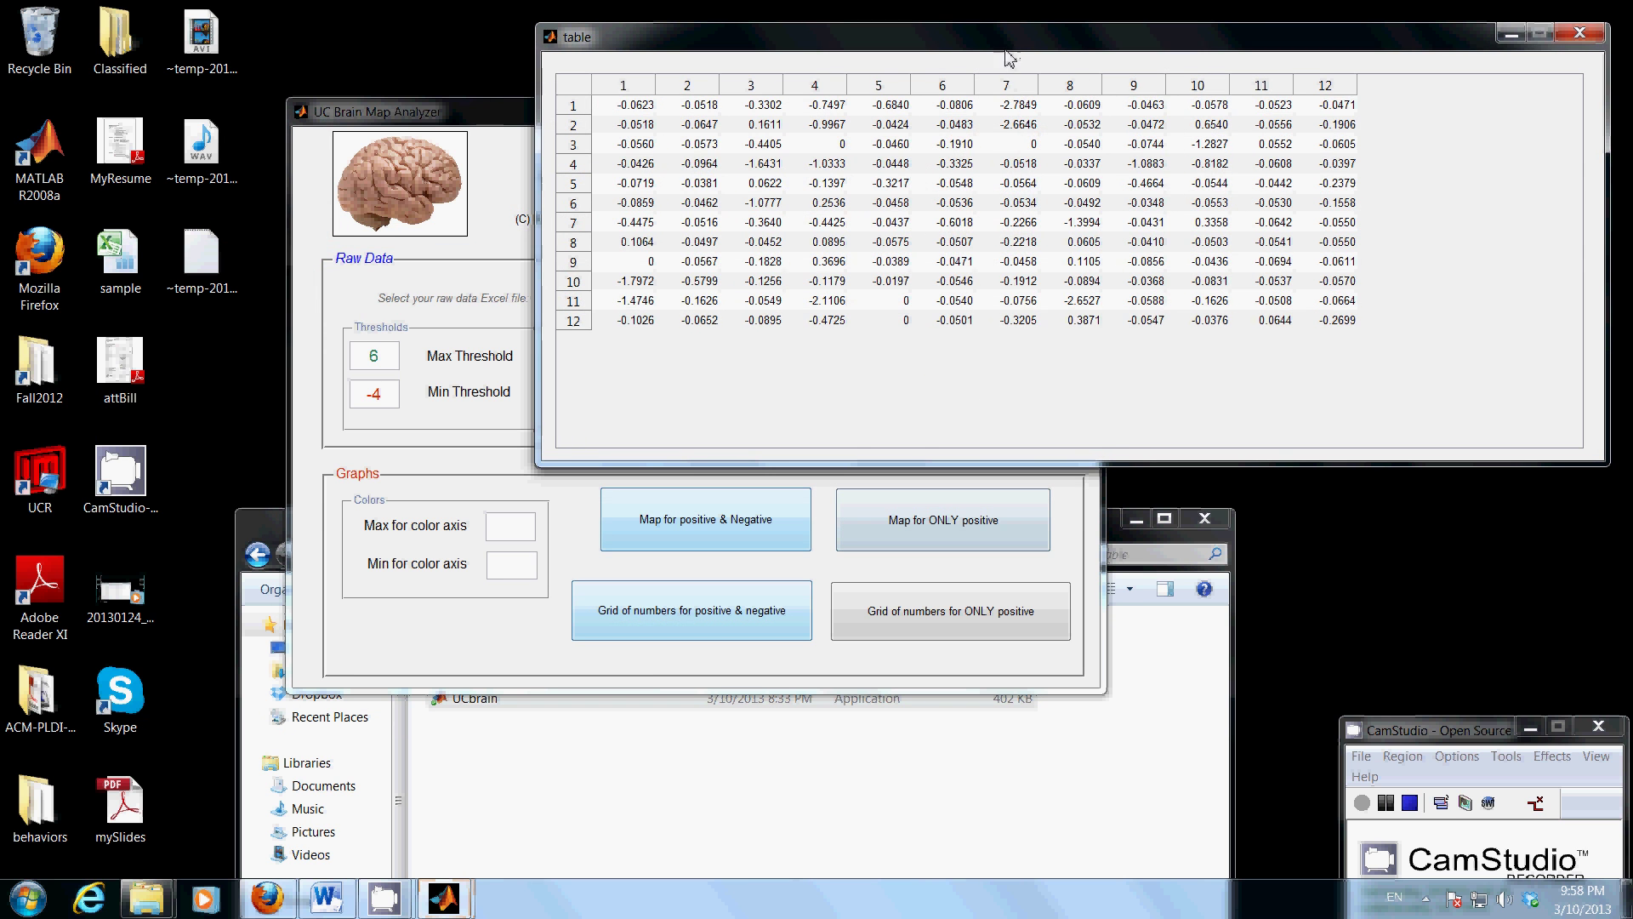
pyautogui.moveTo(1009, 51); pyautogui.dragTo(776, 88)
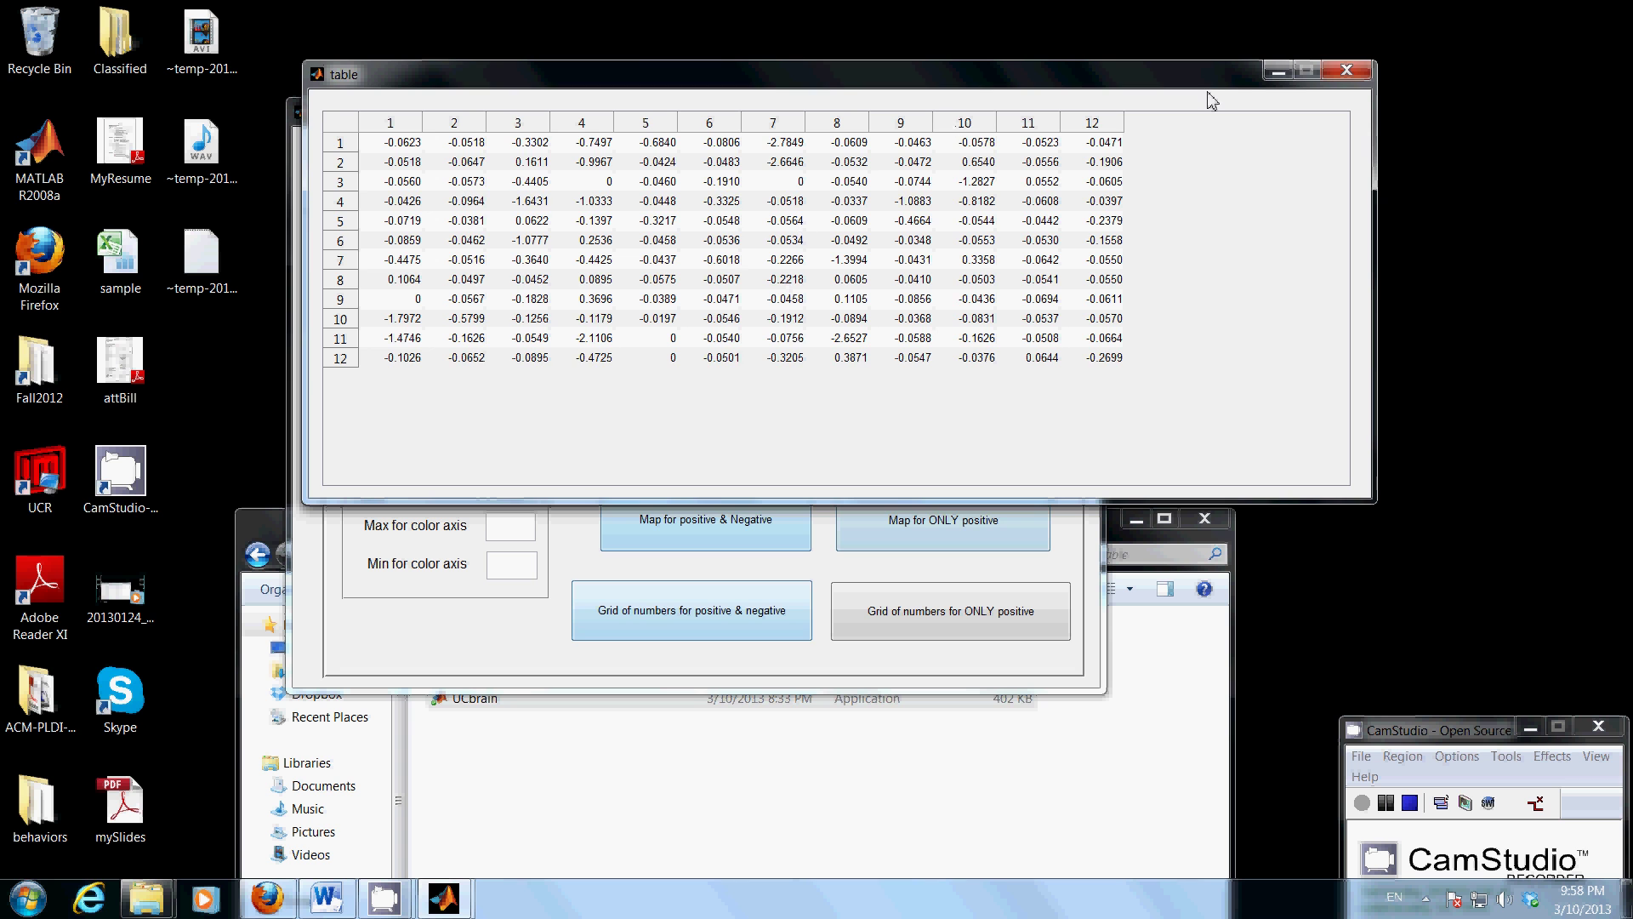
pyautogui.click(1347, 72)
pyautogui.click(947, 634)
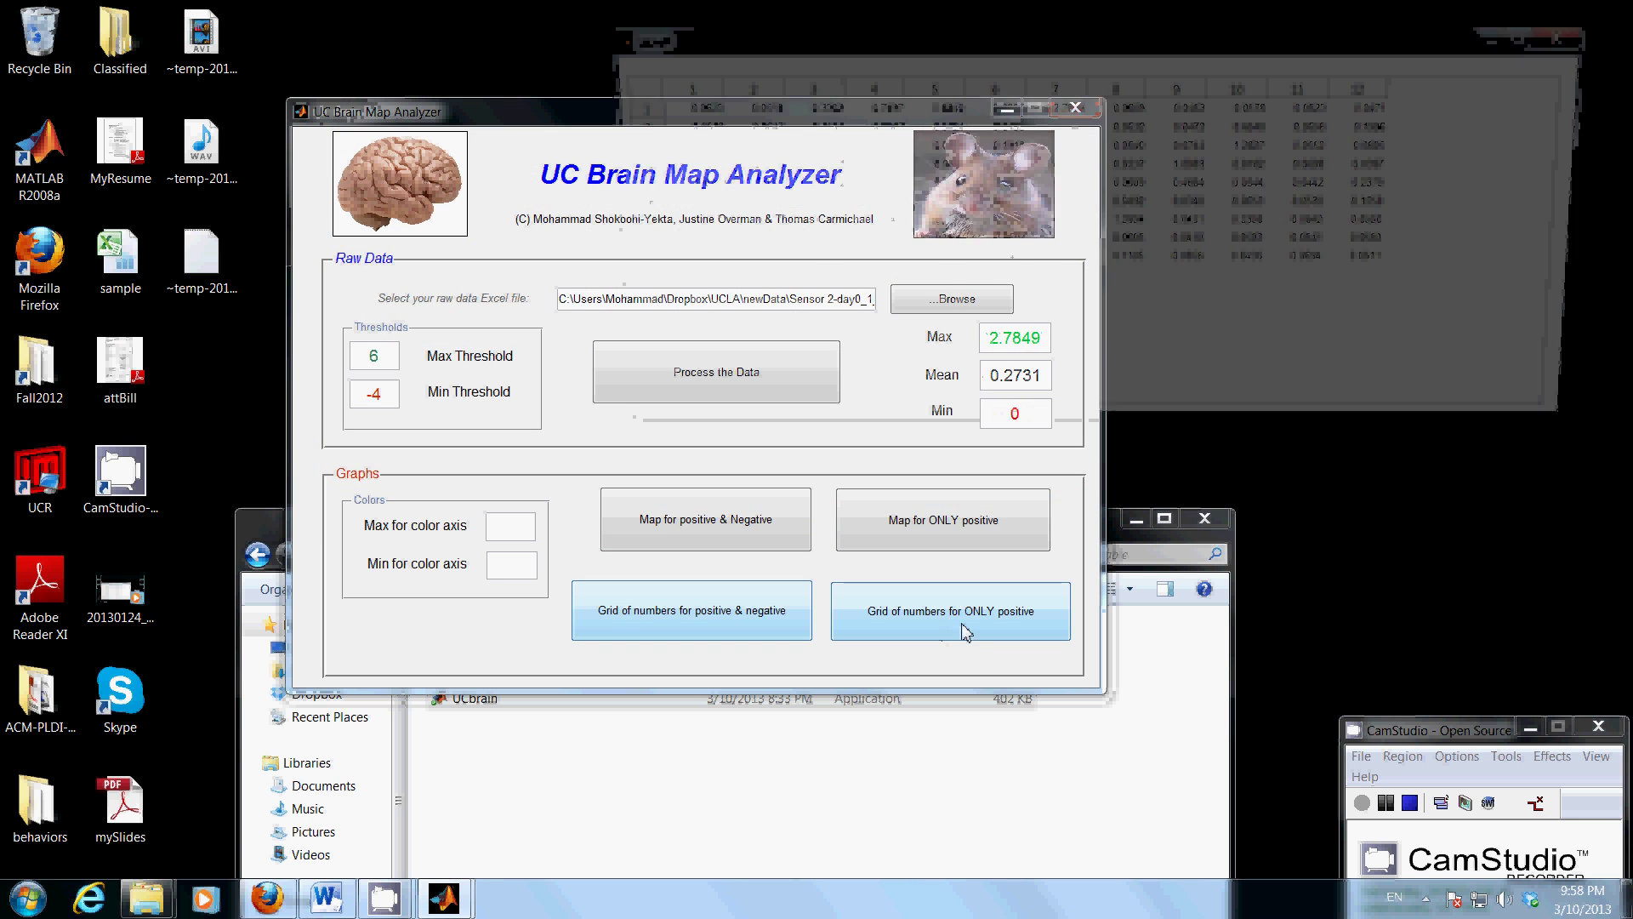
pyautogui.moveTo(1082, 62); pyautogui.dragTo(878, 145)
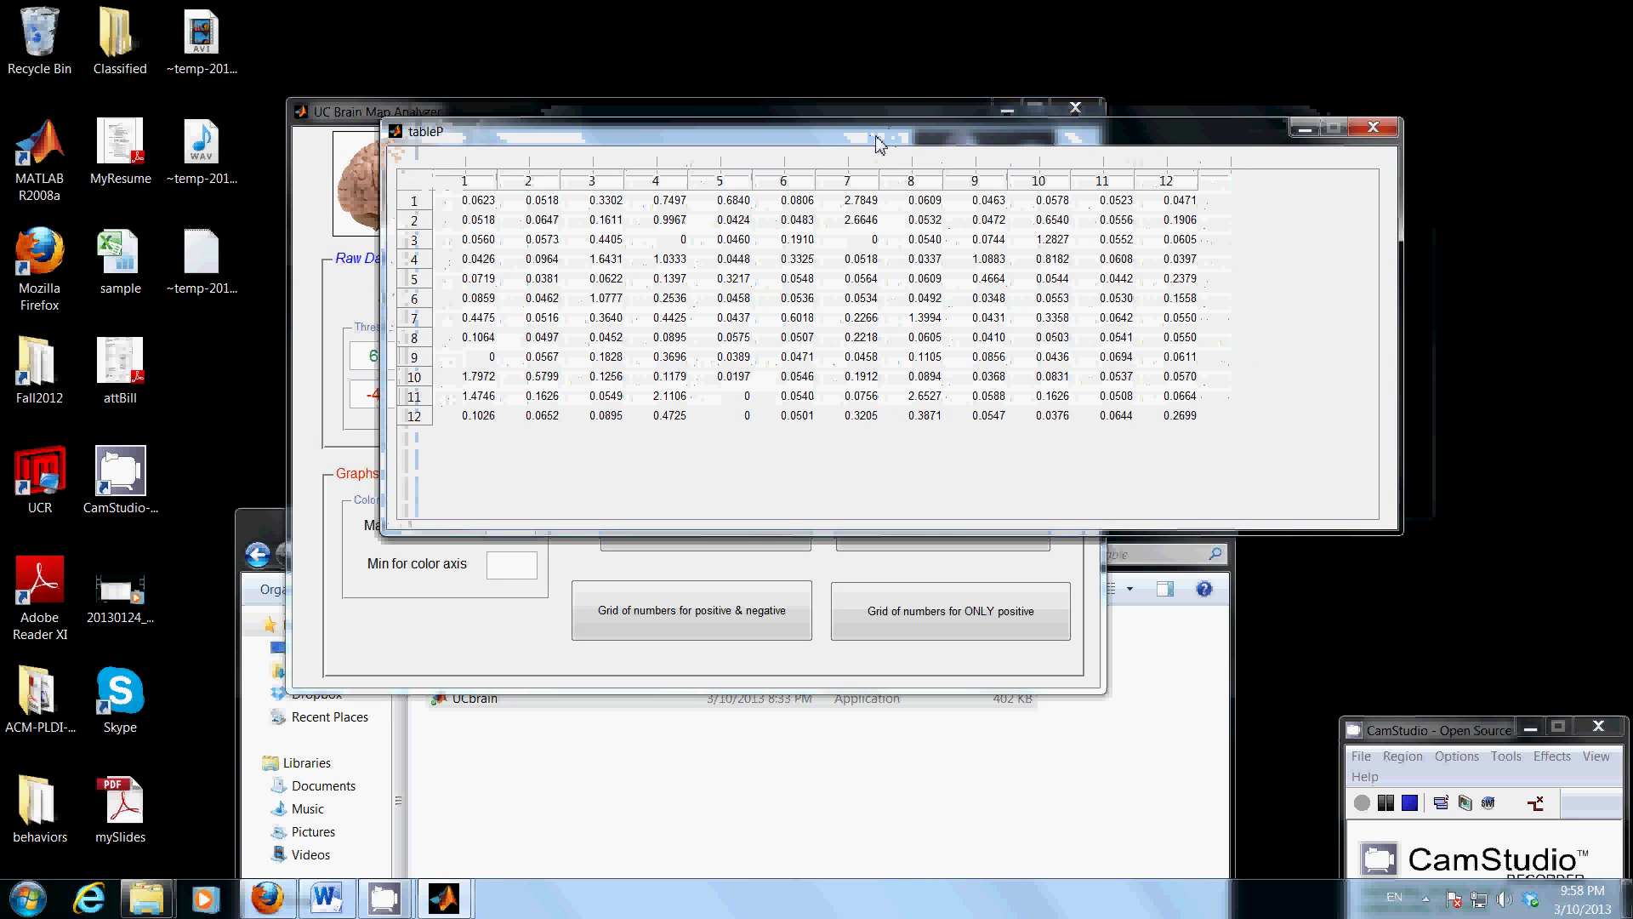
pyautogui.click(1374, 129)
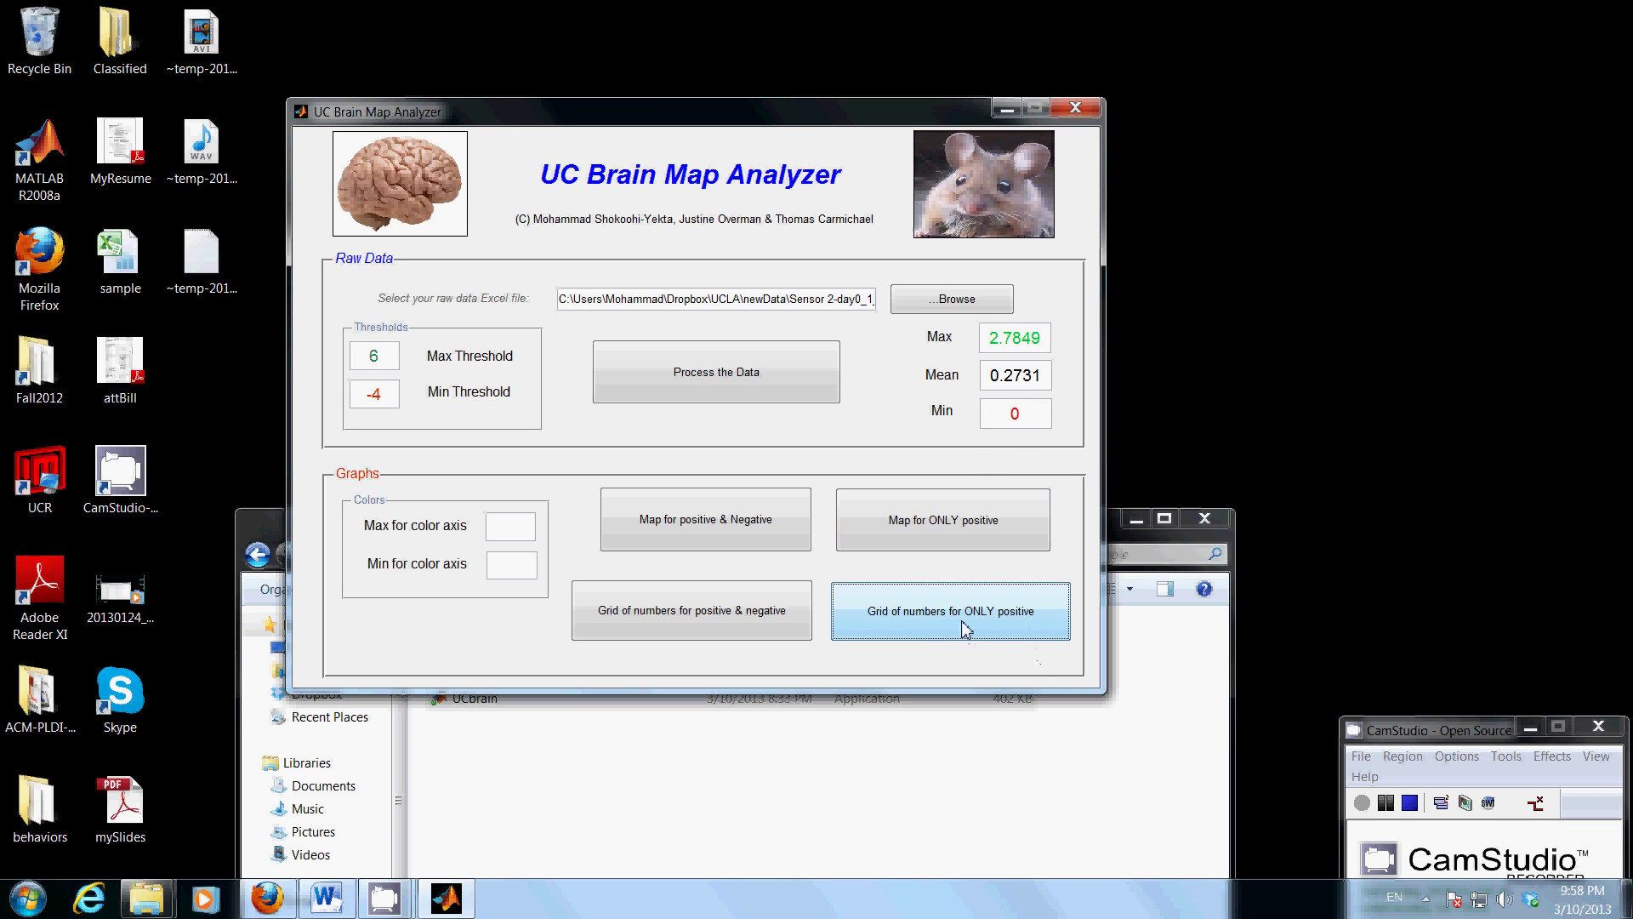
pyautogui.moveTo(697, 126); pyautogui.dragTo(724, 157)
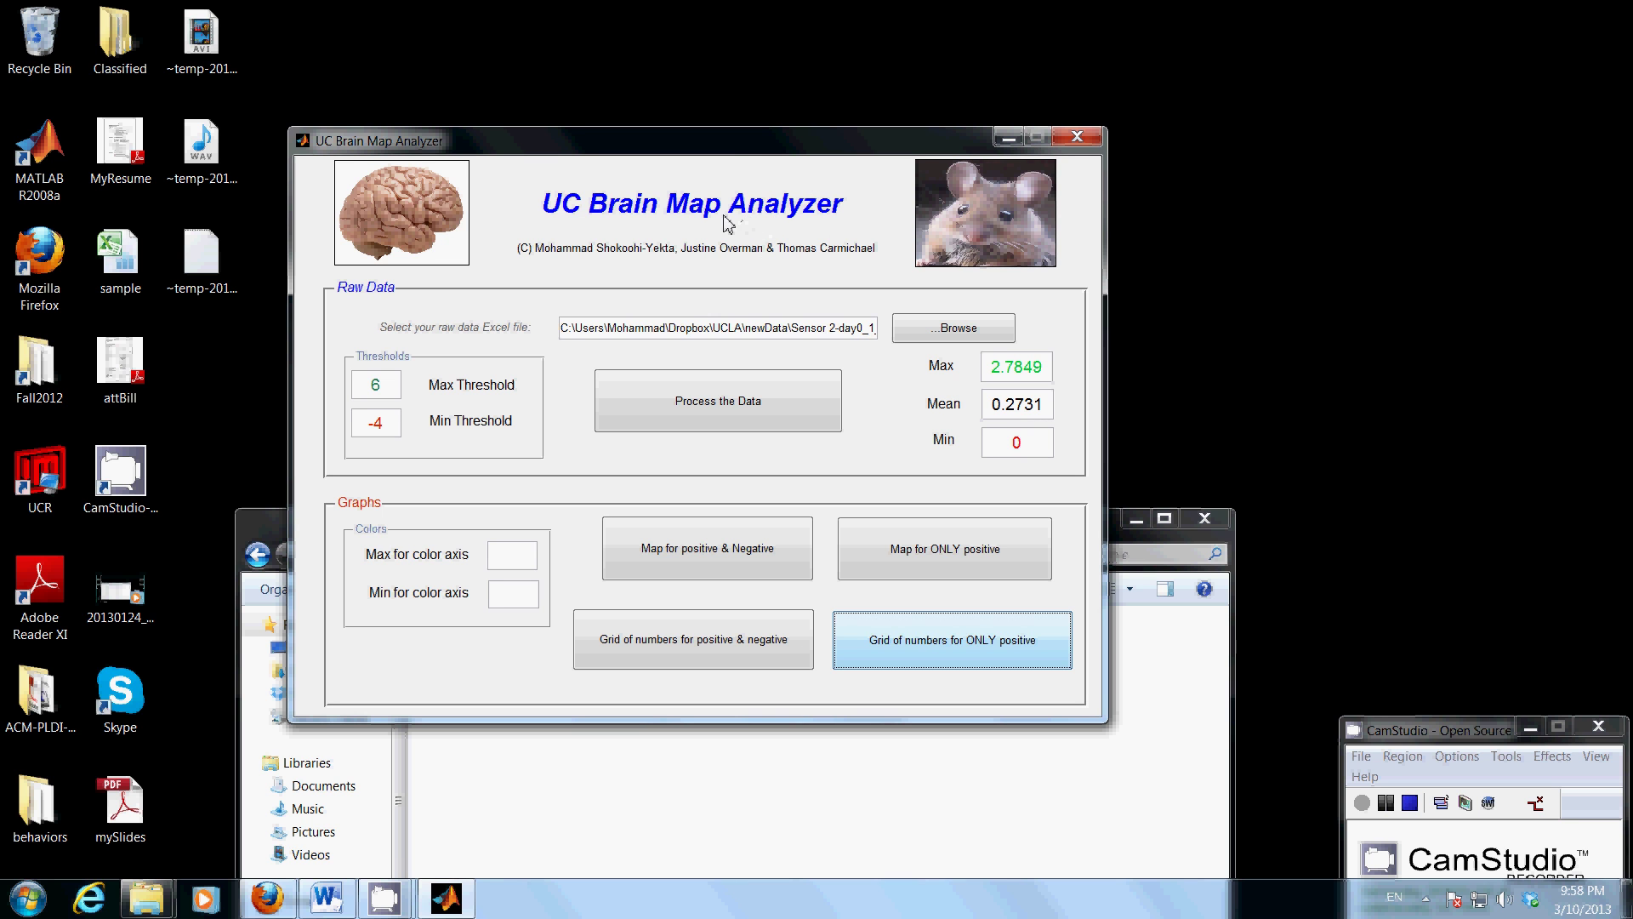
pyautogui.moveTo(742, 153); pyautogui.dragTo(722, 166)
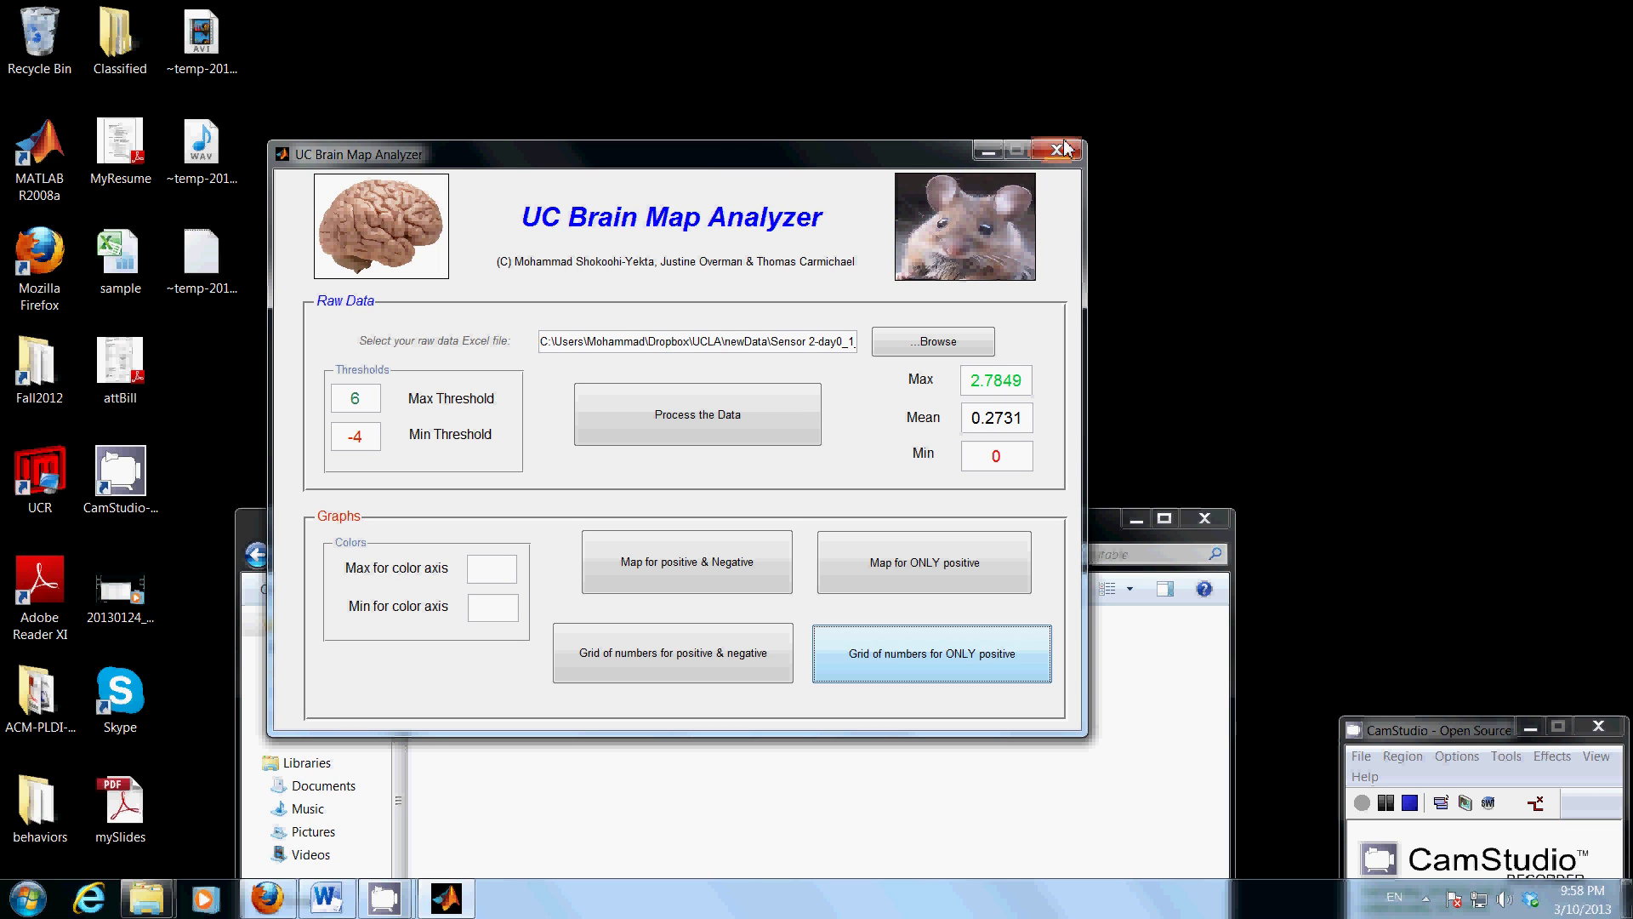